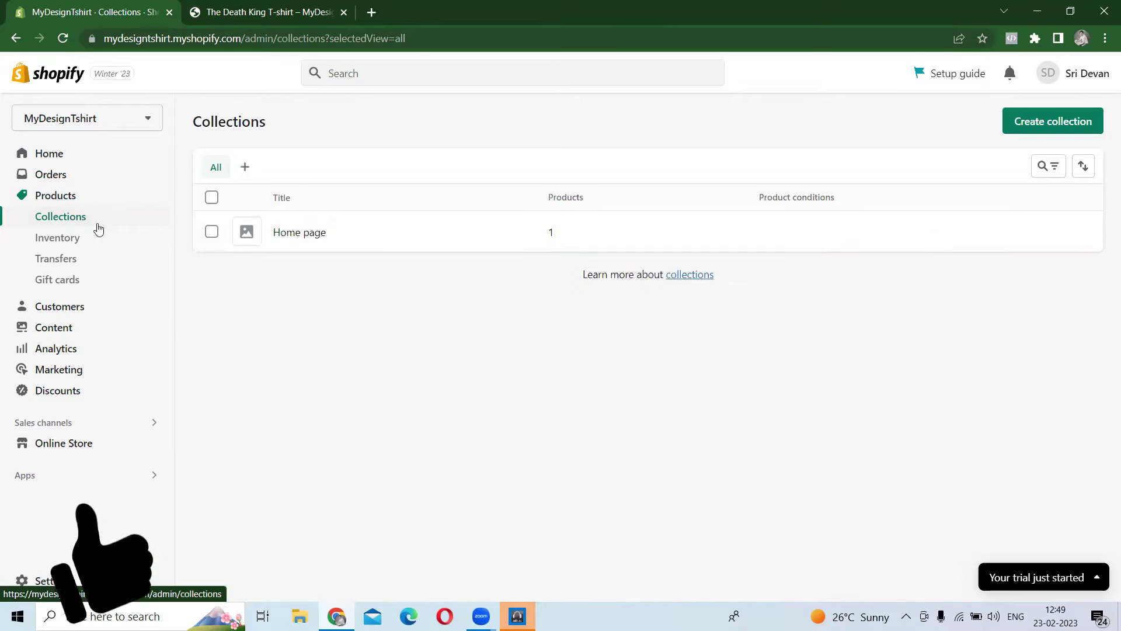
# - Start a new collection and title it "T-shirt"
pyautogui.click(1053, 121)
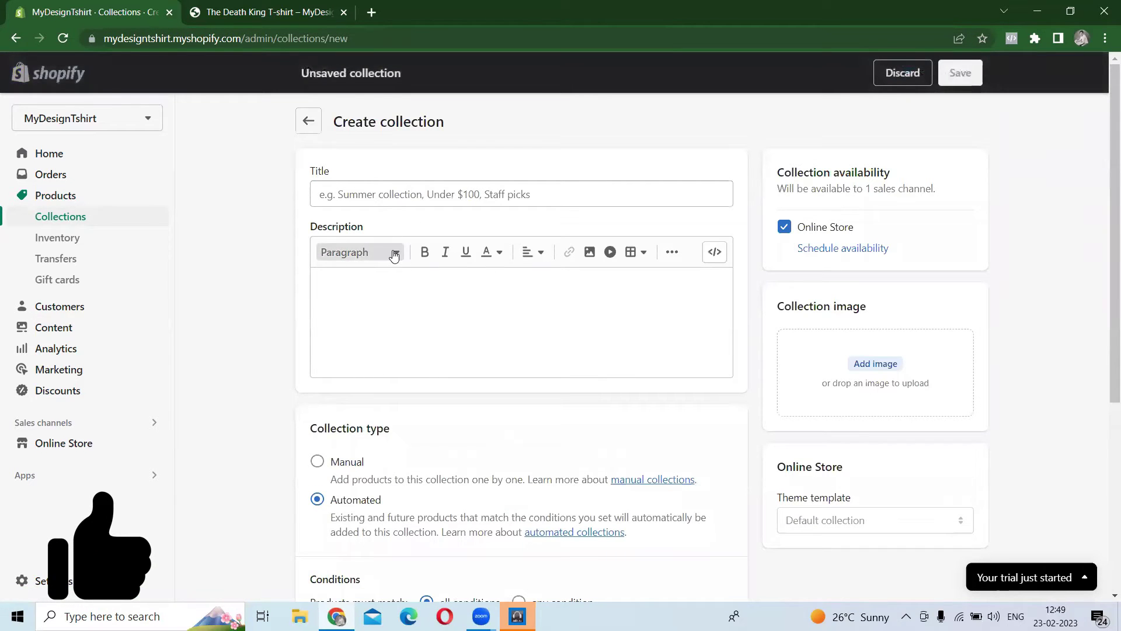
pyautogui.click(375, 192)
pyautogui.write('T s')
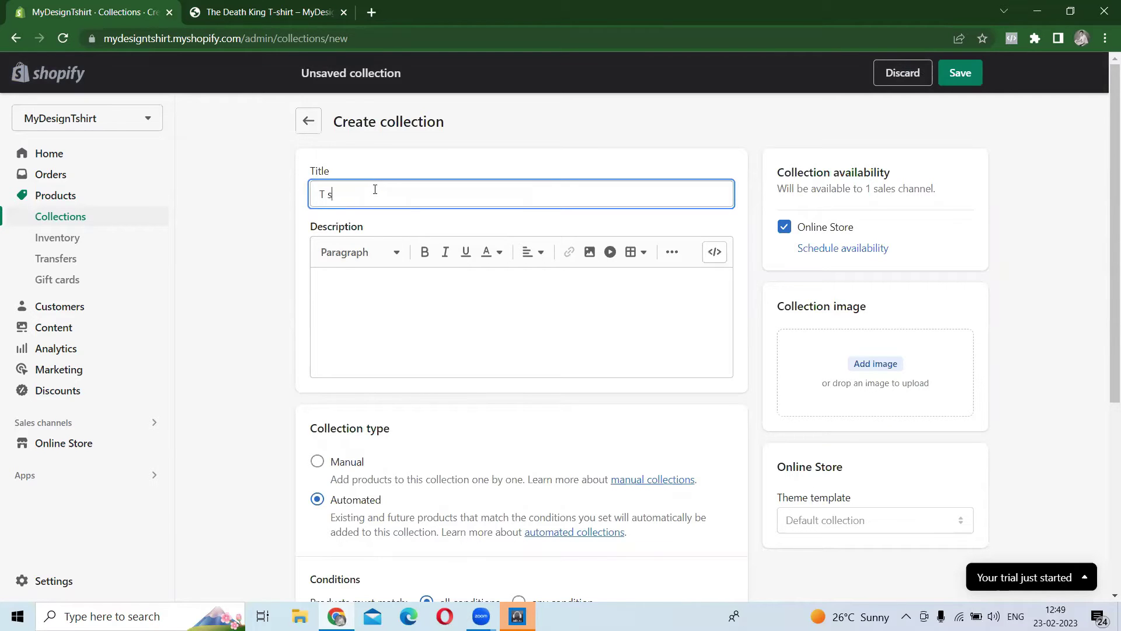
pyautogui.press('BackSpace')
pyautogui.write('-')
pyautogui.click(433, 171)
# - Switch the collection type to Manual and back to Automated to compare the two options
pyautogui.scroll(-3, 463, 253)
pyautogui.click(319, 316)
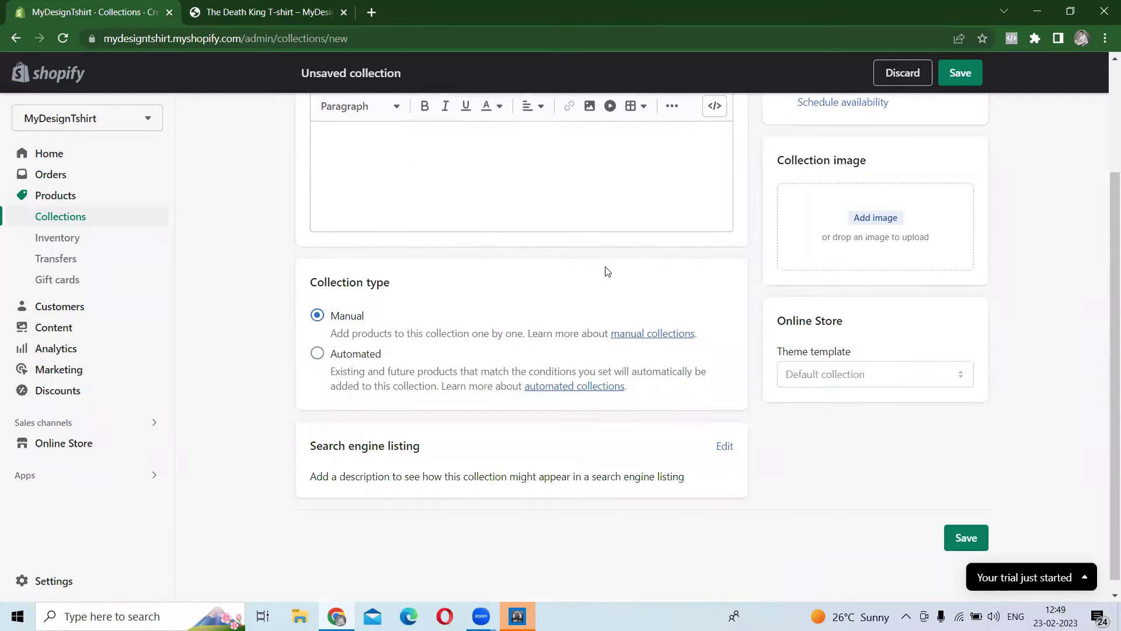
pyautogui.scroll(-1, 584, 292)
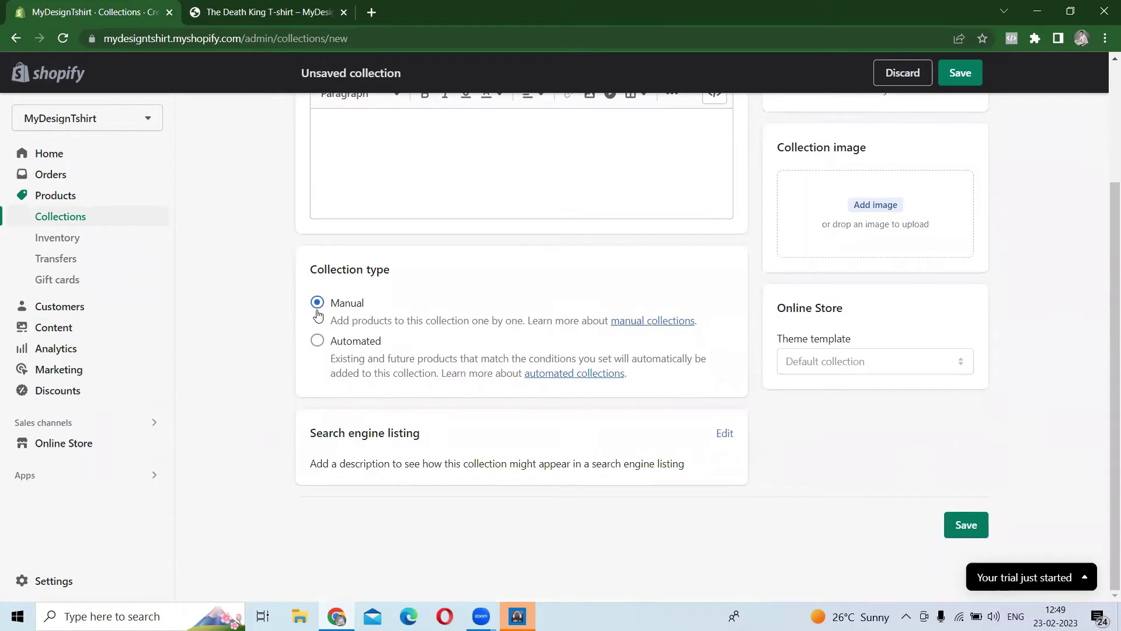
pyautogui.click(317, 341)
pyautogui.scroll(-2, 430, 371)
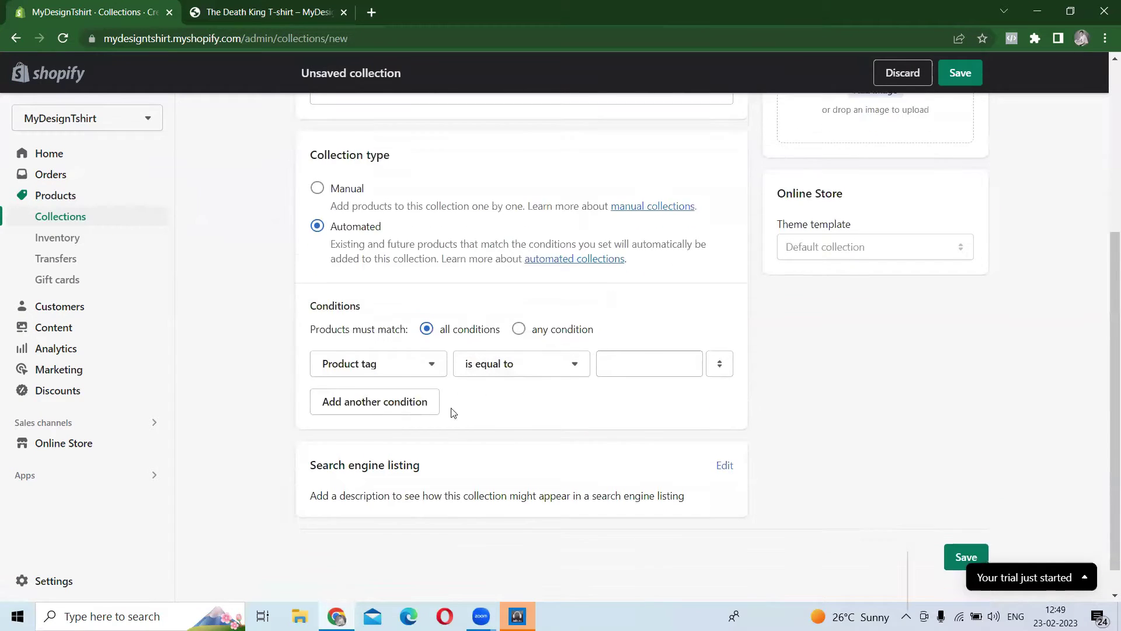
# - Set the collection's condition to product tag is equal to "tshirt" and save the collection
pyautogui.scroll(1, 696, 365)
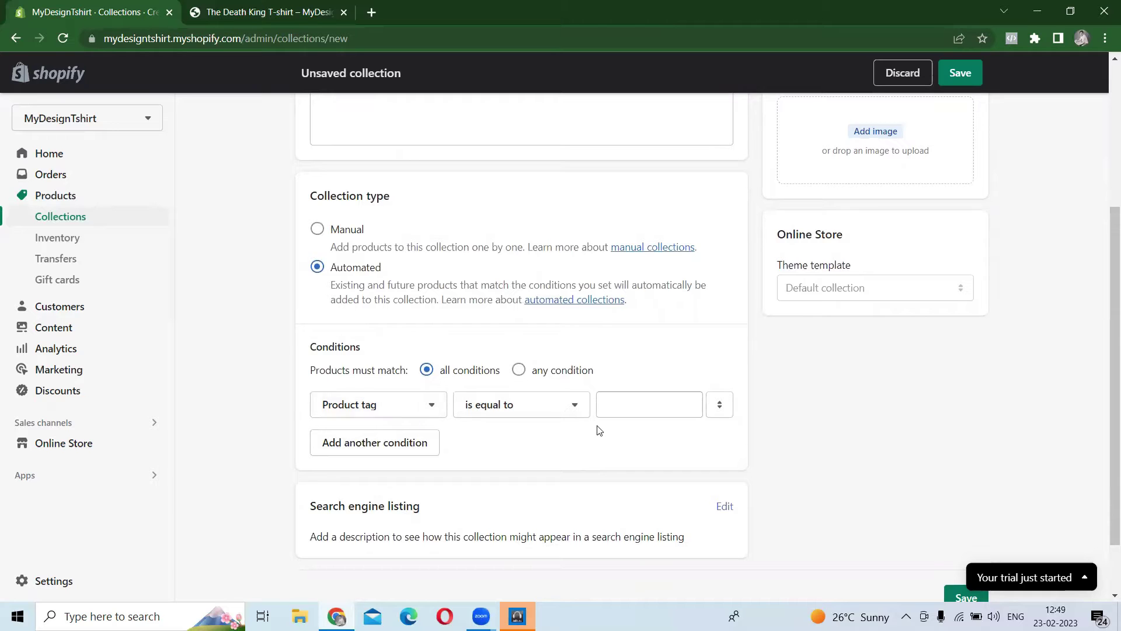
pyautogui.click(645, 411)
pyautogui.write('tshirt')
pyautogui.click(820, 396)
pyautogui.click(958, 73)
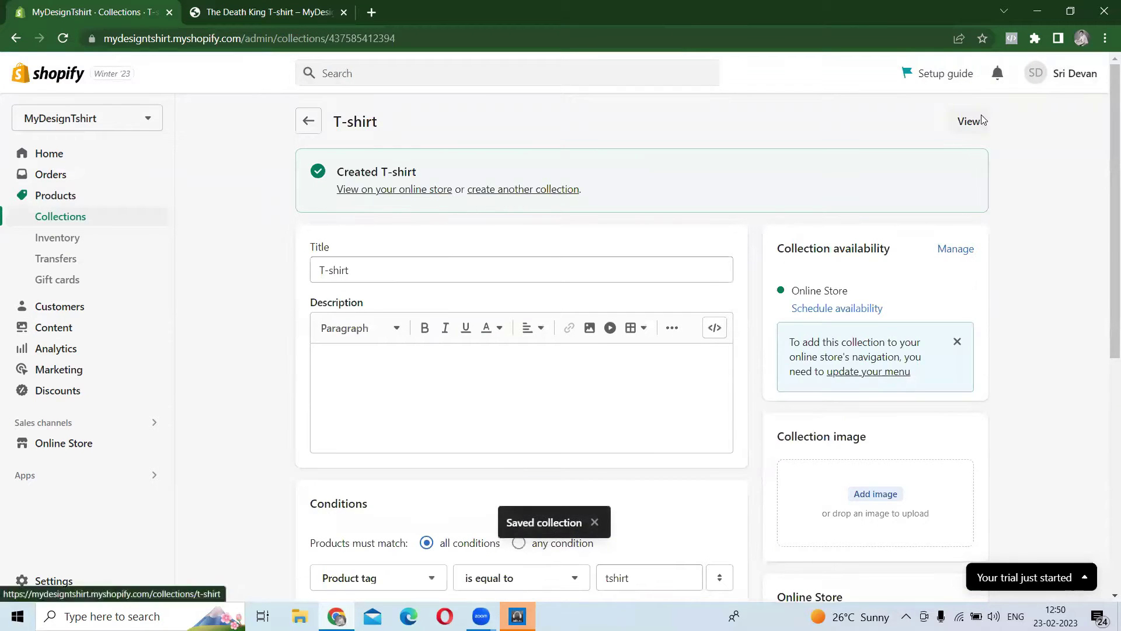
# - View the T-shirt collection on the online storefront and return to the store admin
pyautogui.click(979, 120)
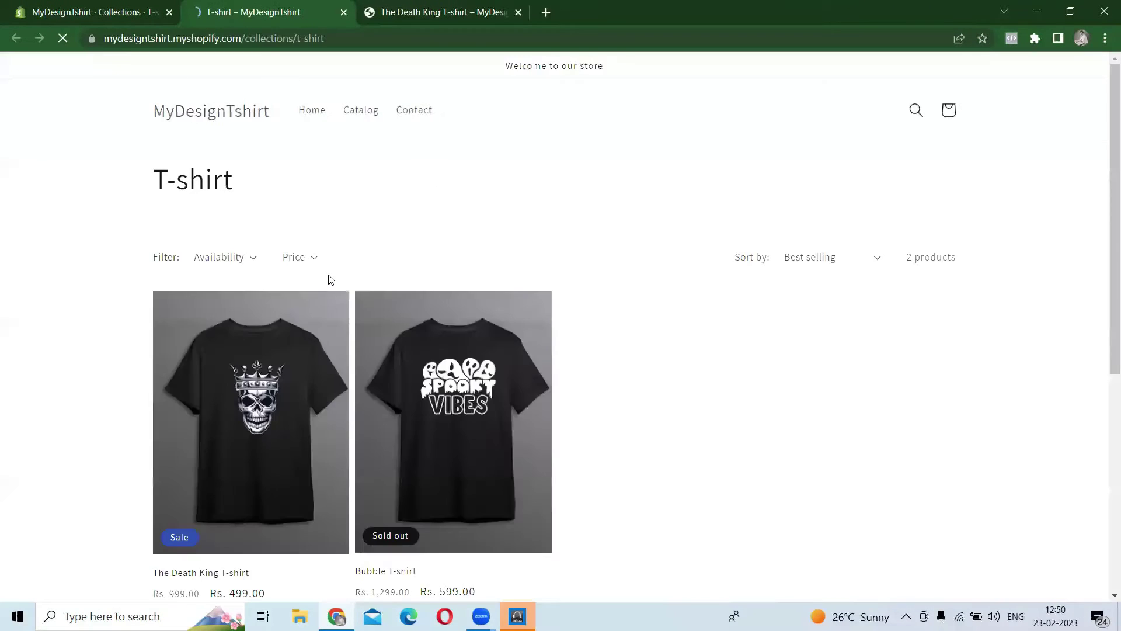
pyautogui.scroll(-1, 403, 472)
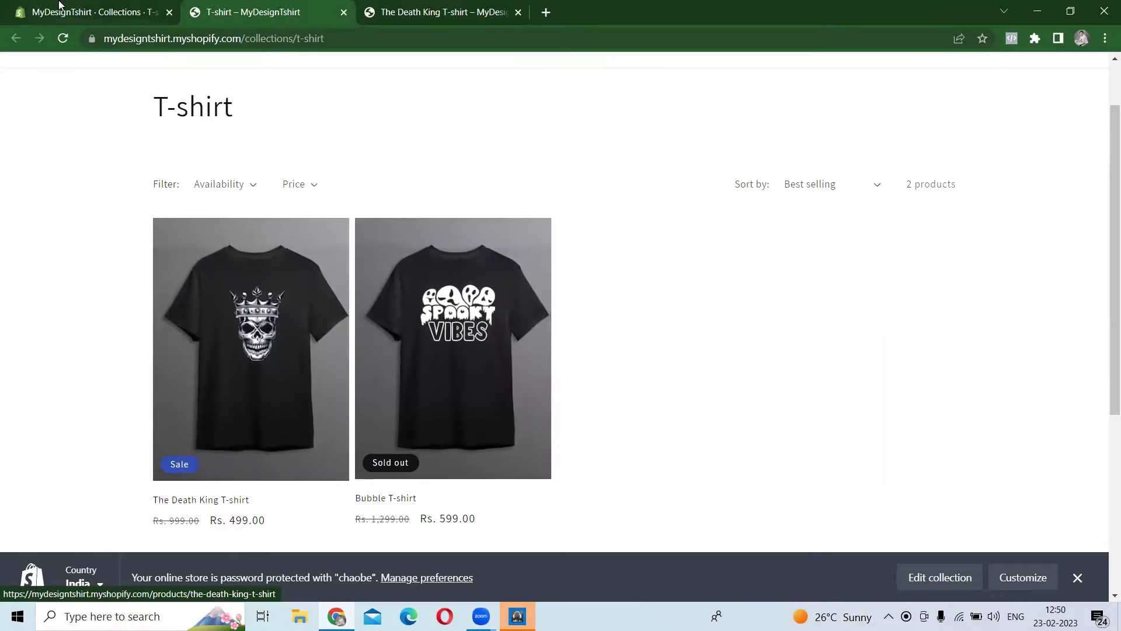
pyautogui.hotkey('ctrl', 'shift', 'Tab')
# - Open the Bubble T-shirt product and check its assigned collections and tags
pyautogui.click(73, 199)
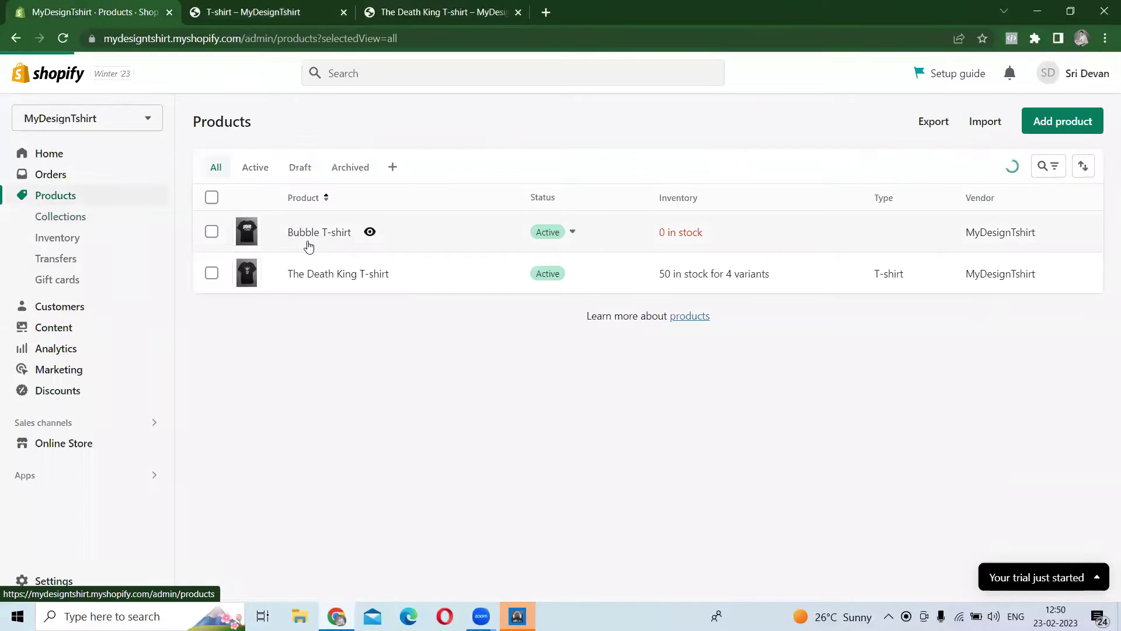
pyautogui.click(365, 249)
pyautogui.scroll(-10, 929, 483)
pyautogui.scroll(-8, 929, 483)
pyautogui.scroll(11, 921, 475)
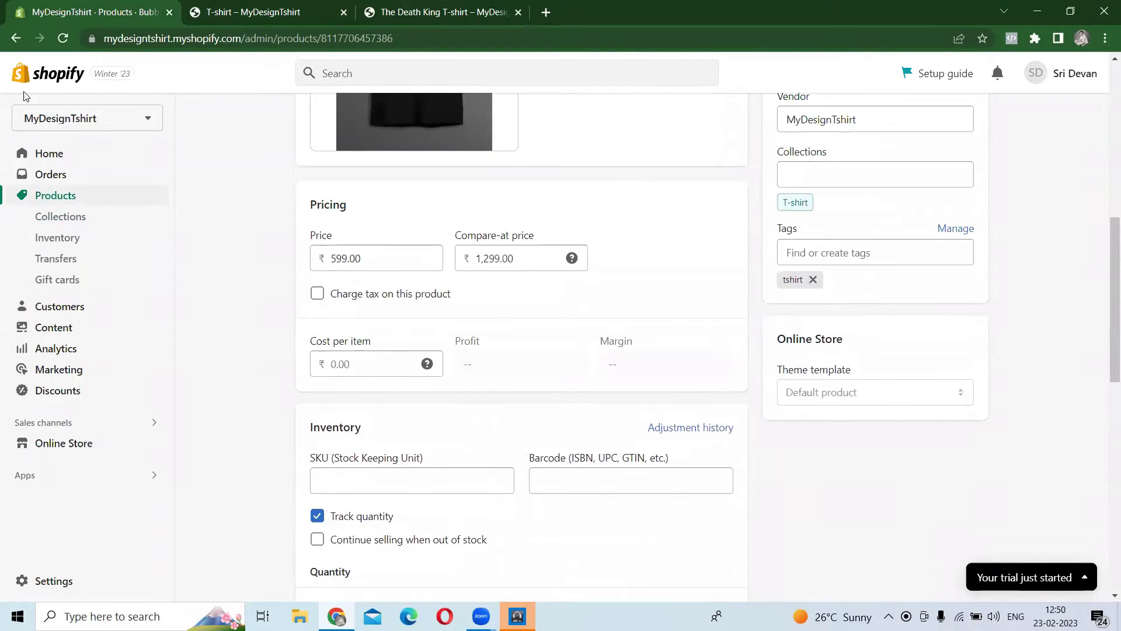
# - Check the collections and tags of The Death King T-shirt product, and go to the collections list
pyautogui.click(73, 202)
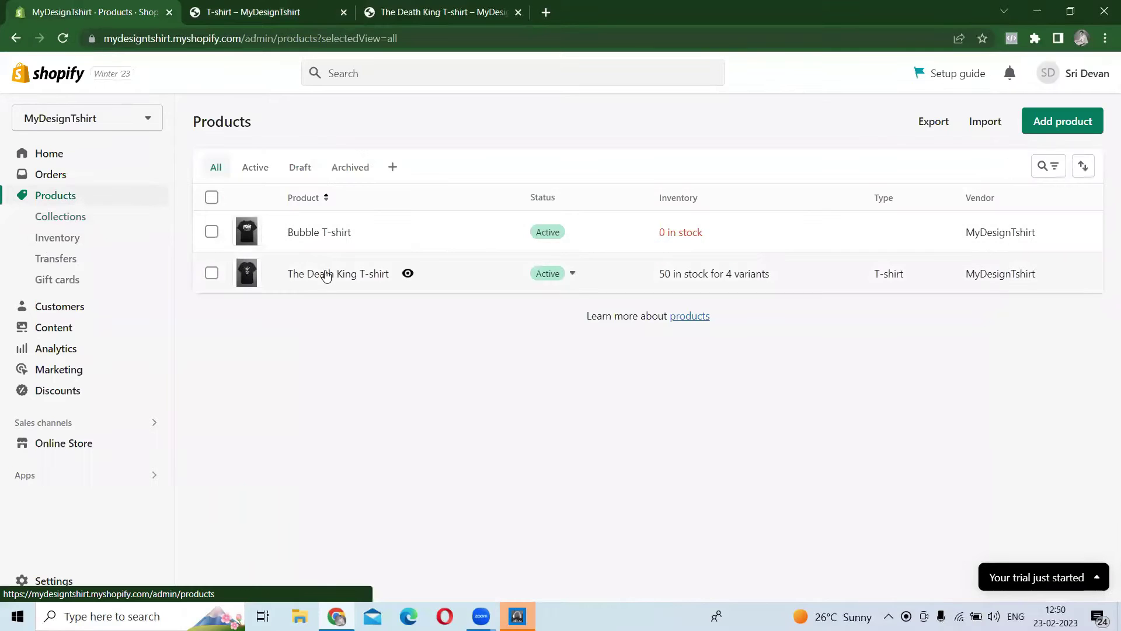
pyautogui.scroll(-9, 869, 391)
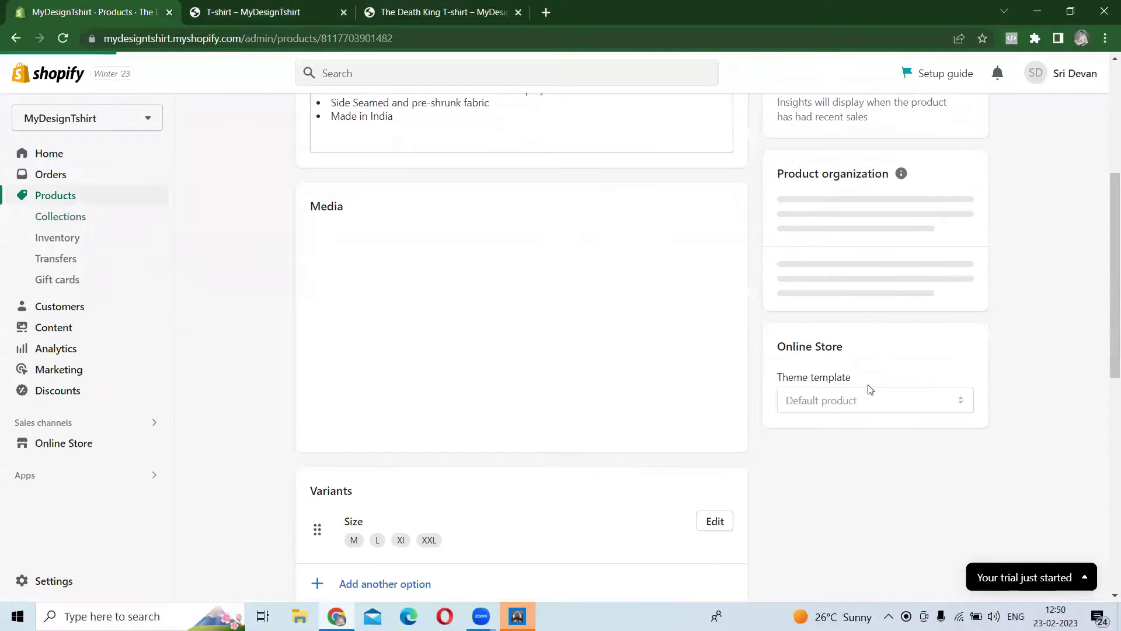
pyautogui.scroll(5, 871, 395)
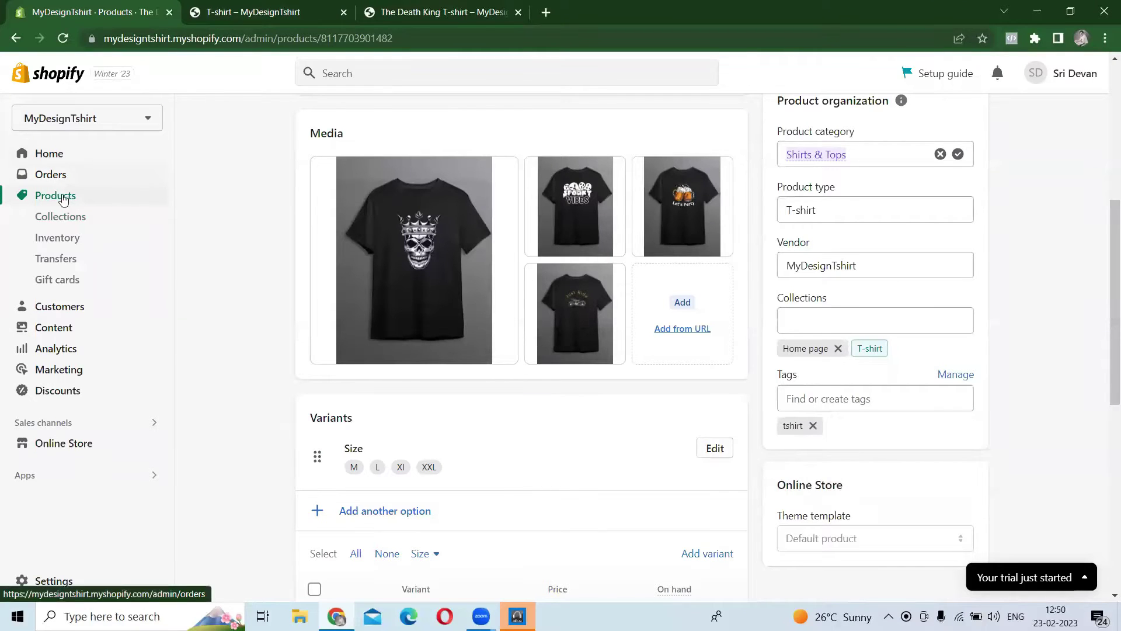
pyautogui.click(78, 216)
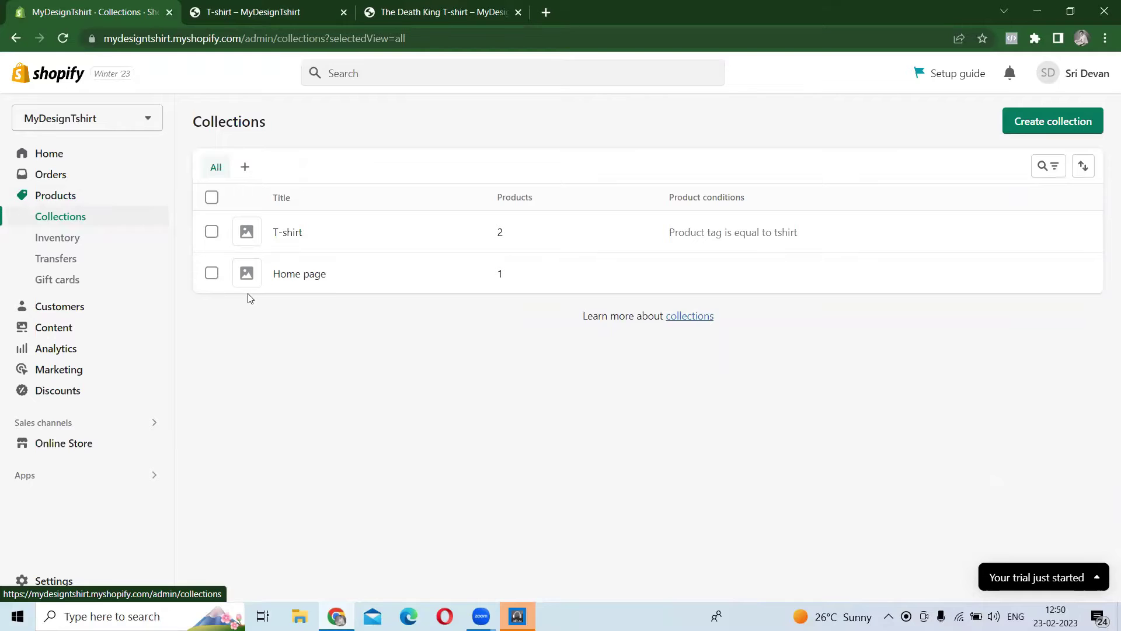
# - Open the Online Store themes page and review the current theme and the theme library
pyautogui.click(69, 444)
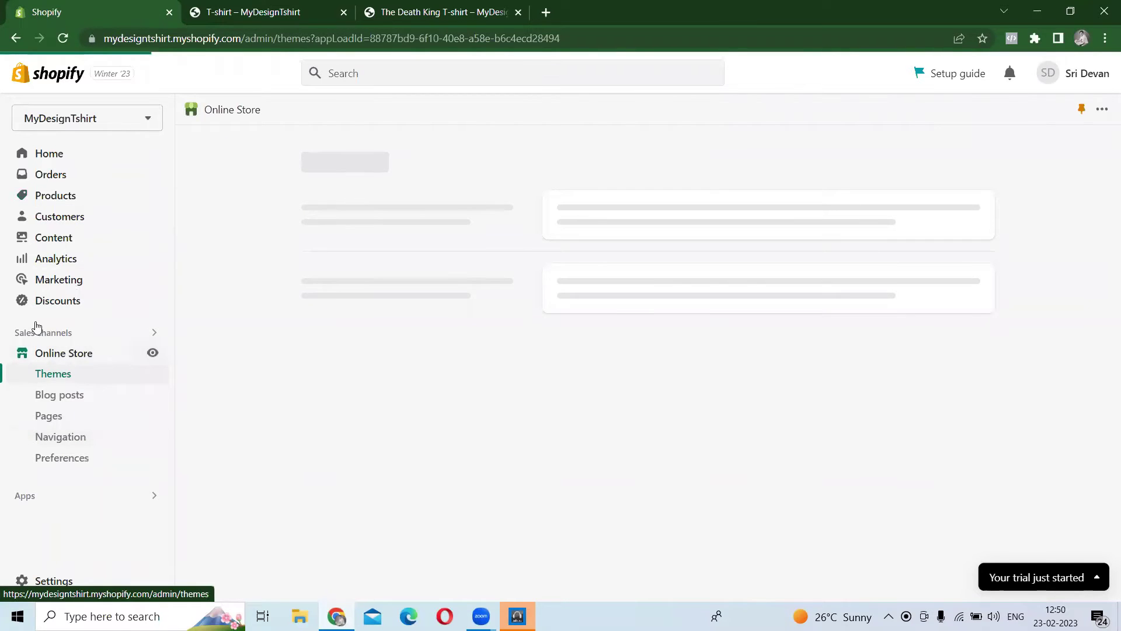
pyautogui.click(55, 376)
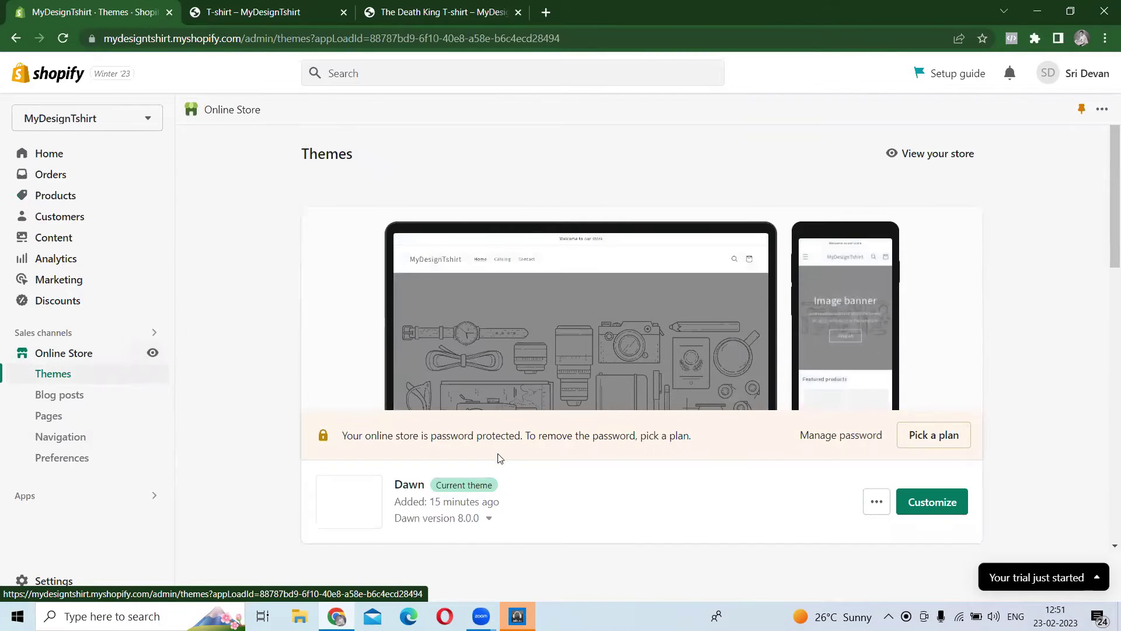
pyautogui.scroll(-1, 485, 493)
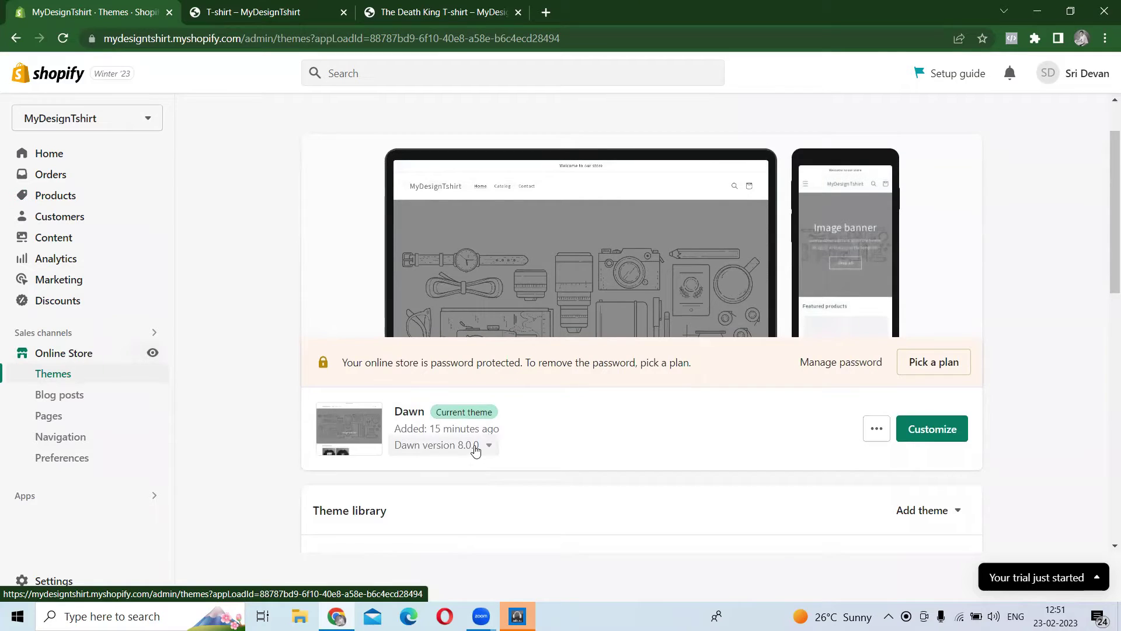
pyautogui.scroll(-1, 663, 453)
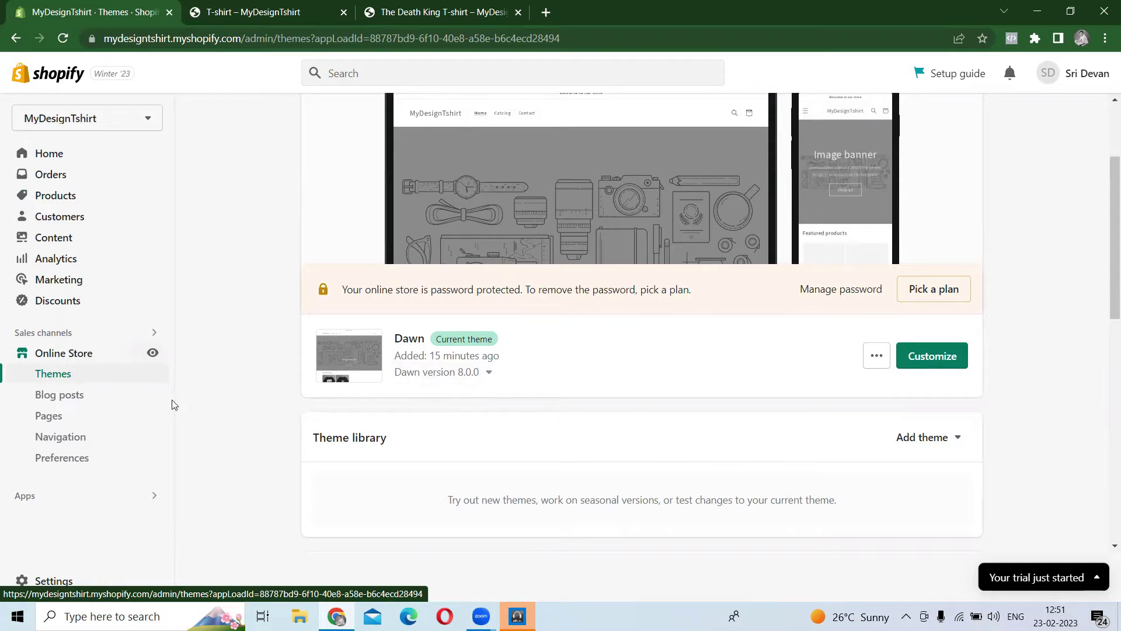
# - Look through the Online Store's navigation page and its preferences down to the password protection settings
pyautogui.click(66, 440)
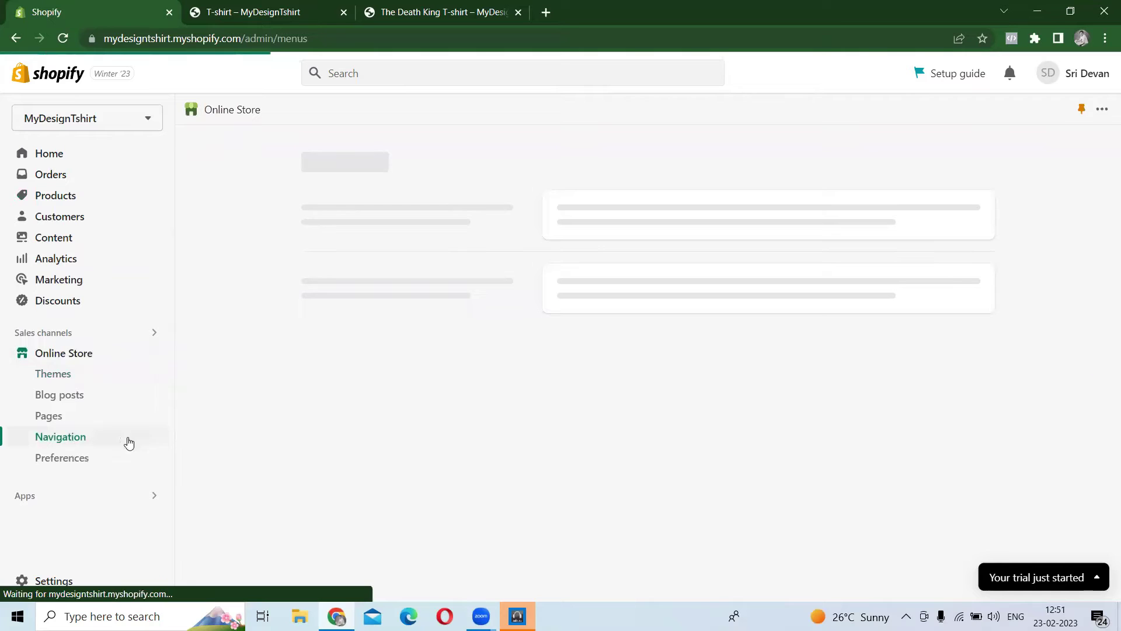
pyautogui.scroll(-1, 636, 466)
pyautogui.scroll(-3, 635, 466)
pyautogui.click(76, 456)
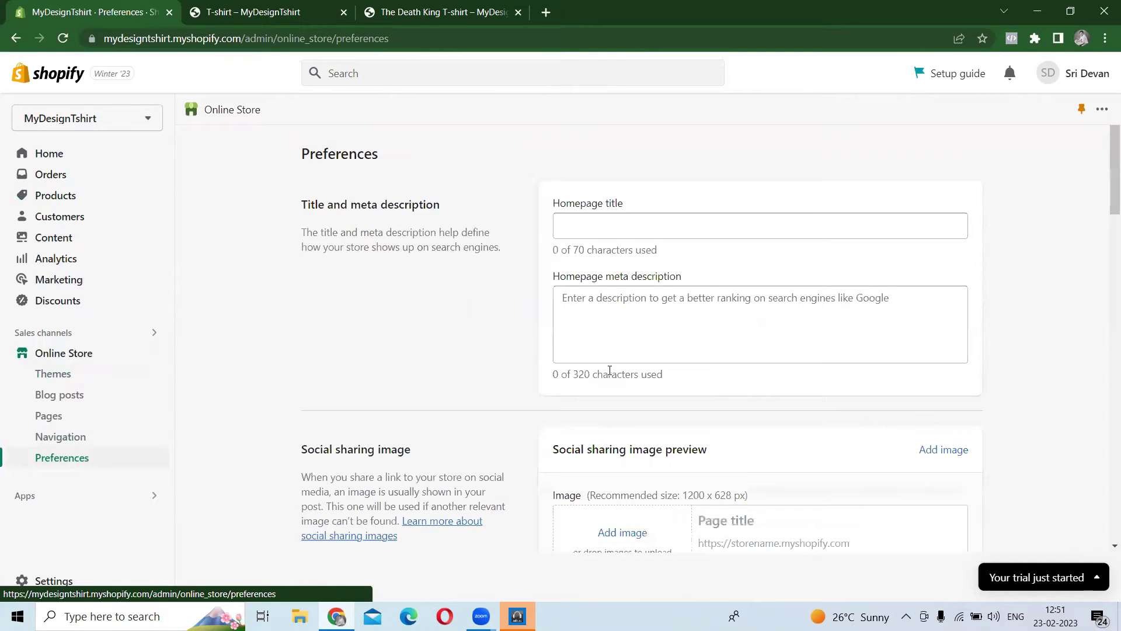
pyautogui.scroll(-9, 608, 375)
pyautogui.scroll(-12, 605, 395)
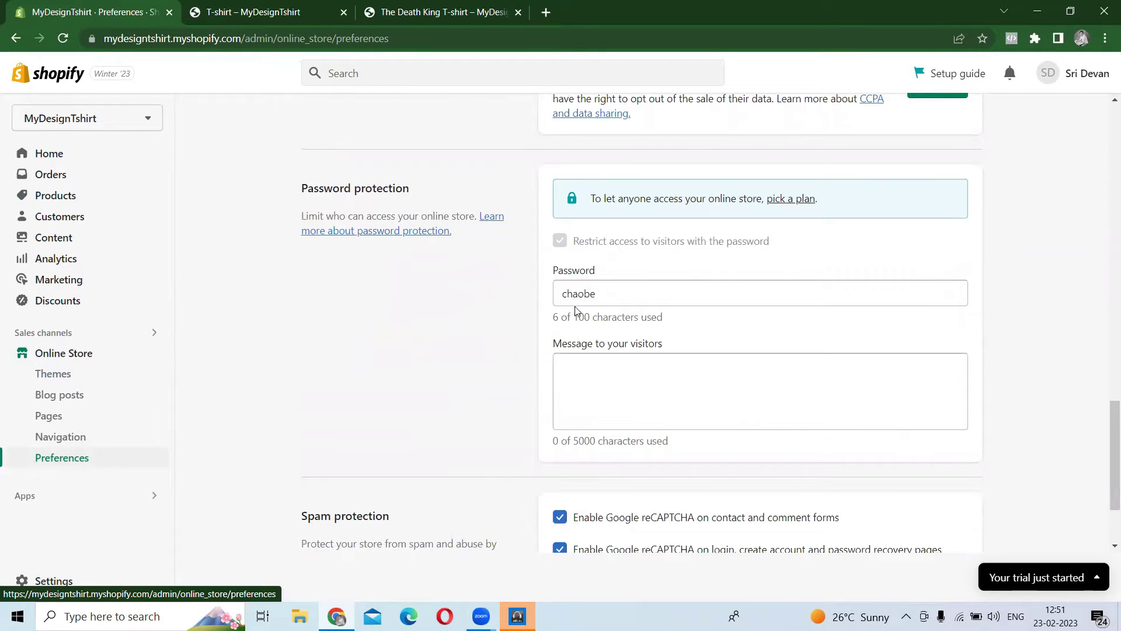
# - Return to the Online Store themes and look over the popular free themes offered there
pyautogui.click(105, 353)
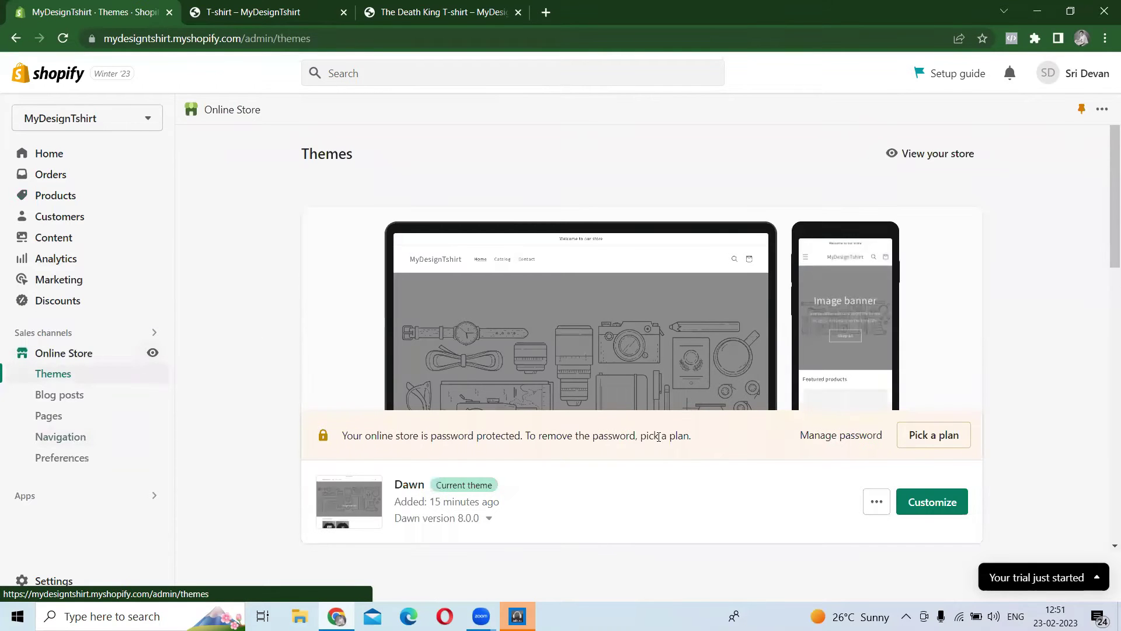
pyautogui.scroll(-4, 507, 493)
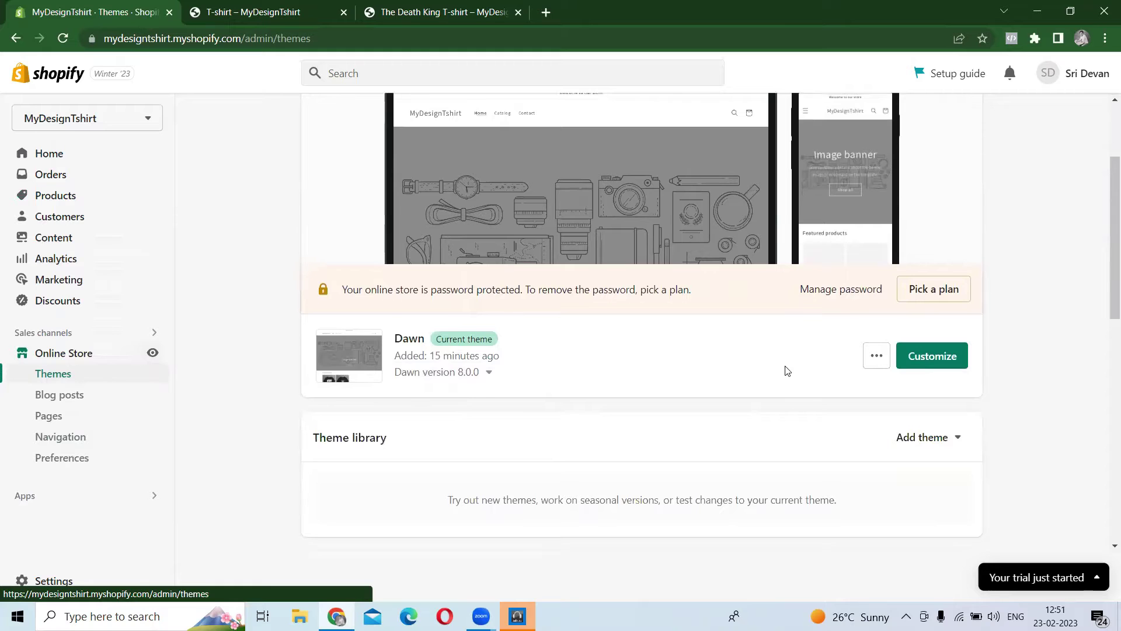
pyautogui.scroll(-3, 781, 326)
pyautogui.scroll(1, 784, 326)
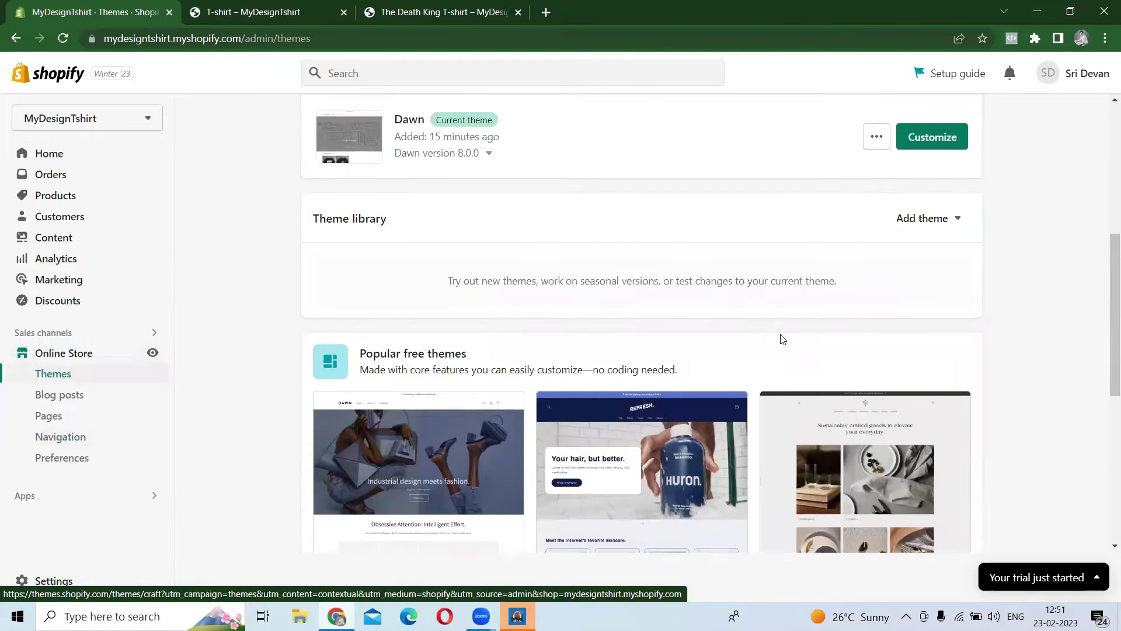
pyautogui.scroll(-3, 551, 444)
pyautogui.scroll(-4, 551, 444)
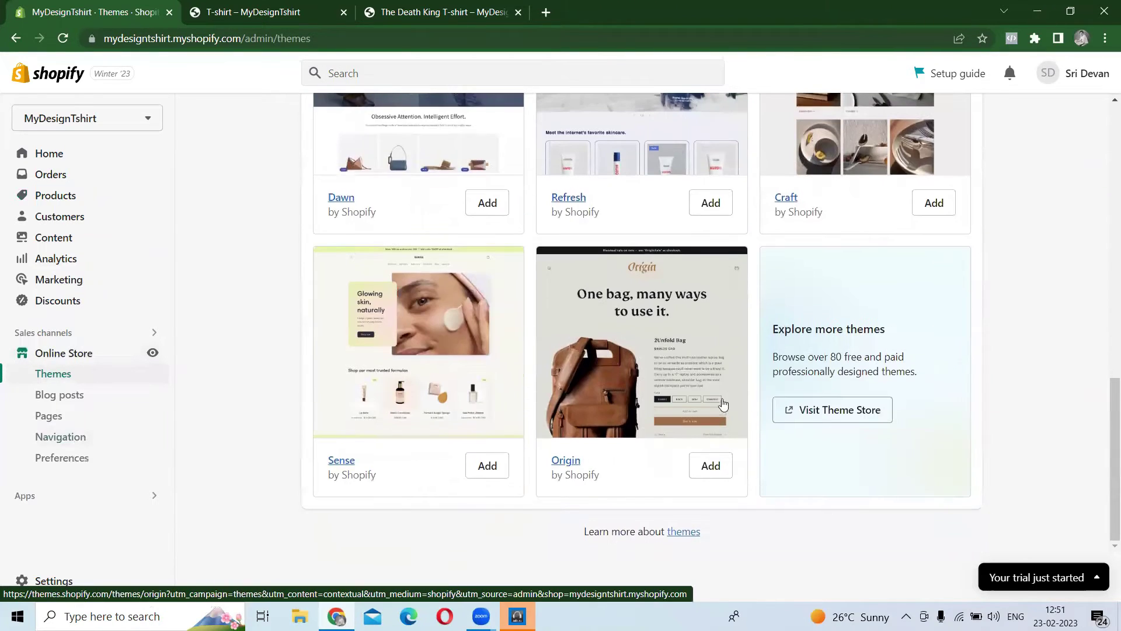
# - Visit the Shopify Theme Store and log in by choosing an account
pyautogui.click(826, 410)
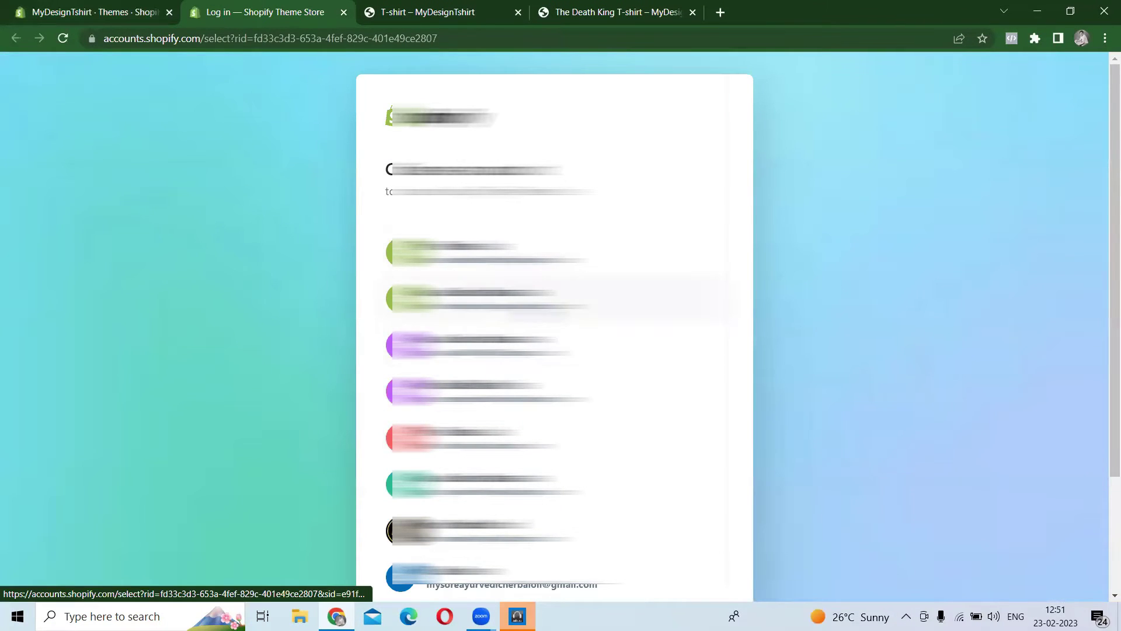
pyautogui.scroll(-3, 555, 327)
pyautogui.click(526, 431)
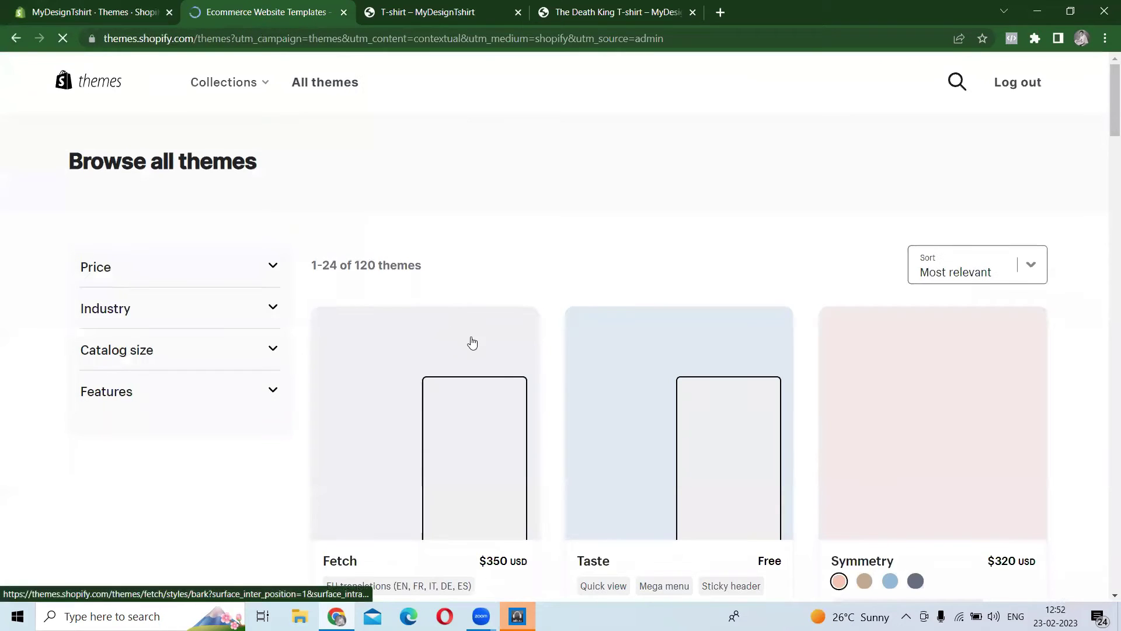
# - Browse the Theme Store listing and compare the free and paid themes, including their prices and features
pyautogui.scroll(-1, 467, 339)
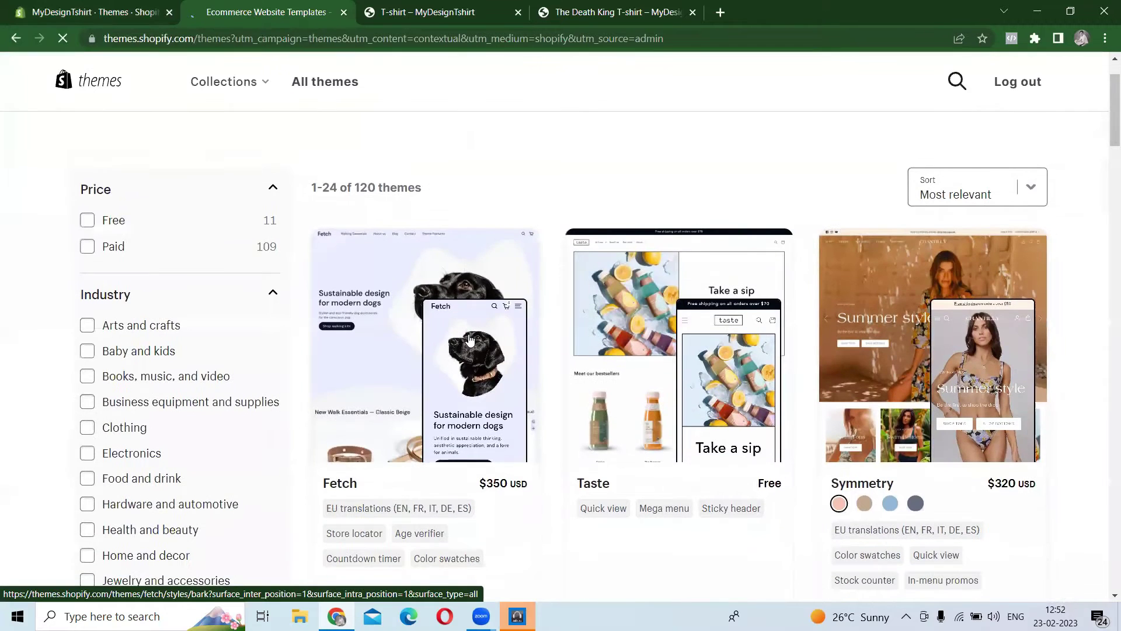
pyautogui.scroll(-3, 470, 340)
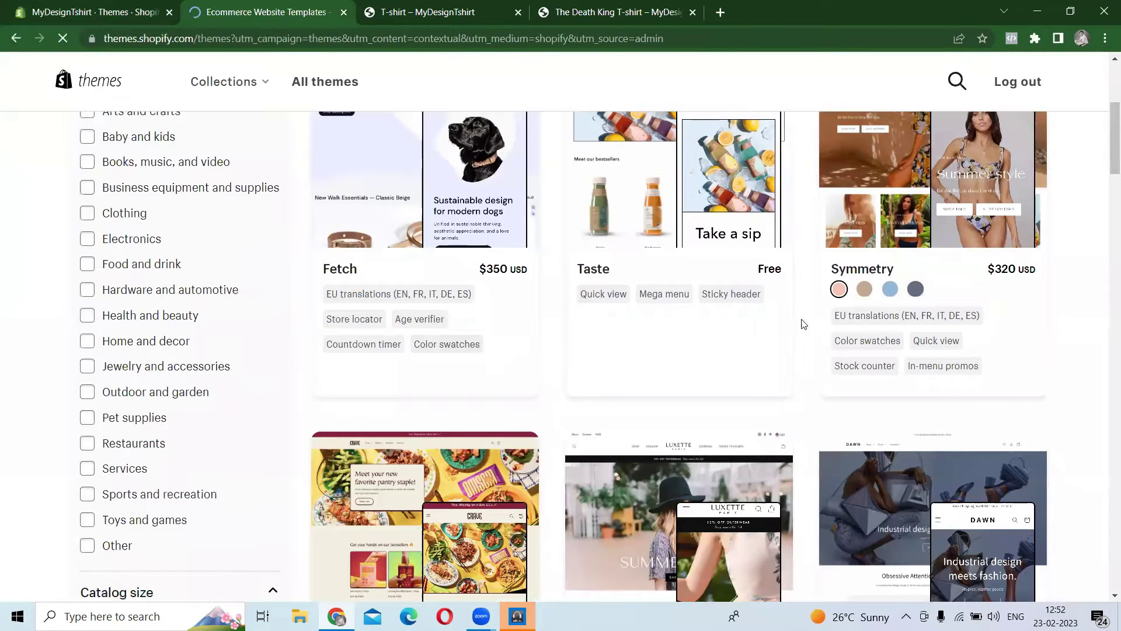
pyautogui.scroll(-5, 816, 344)
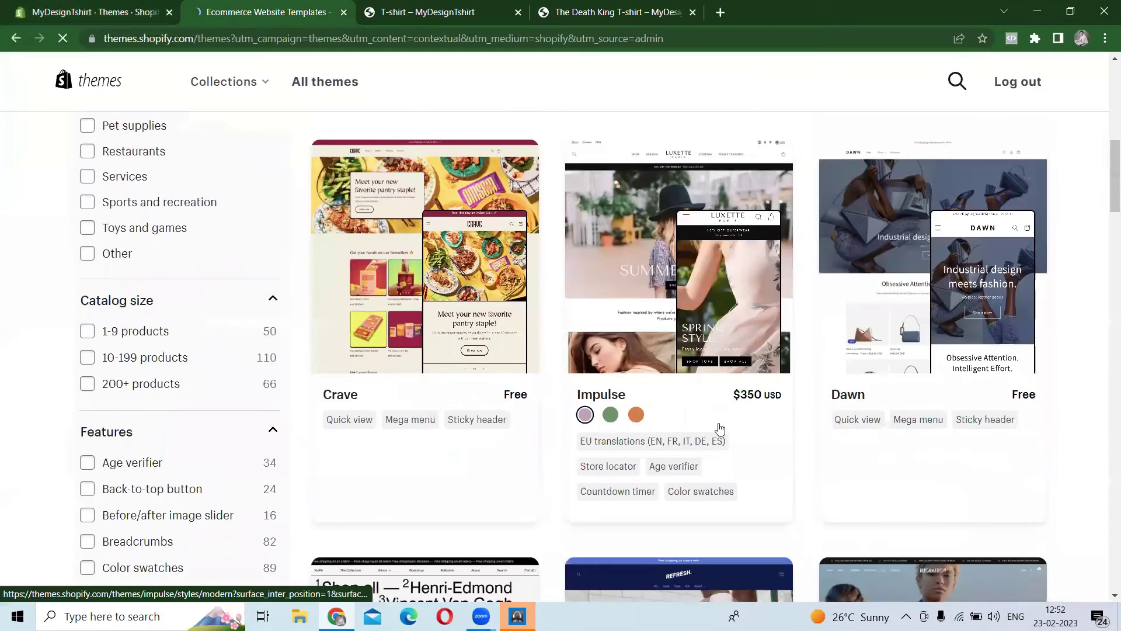
pyautogui.scroll(7, 689, 384)
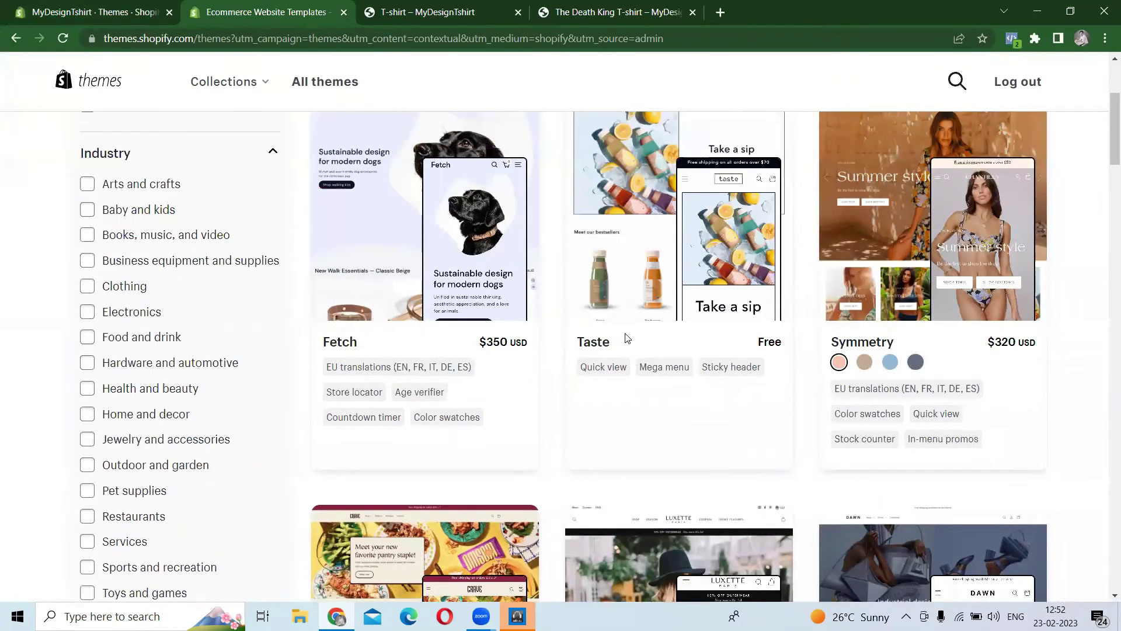
pyautogui.scroll(-7, 758, 341)
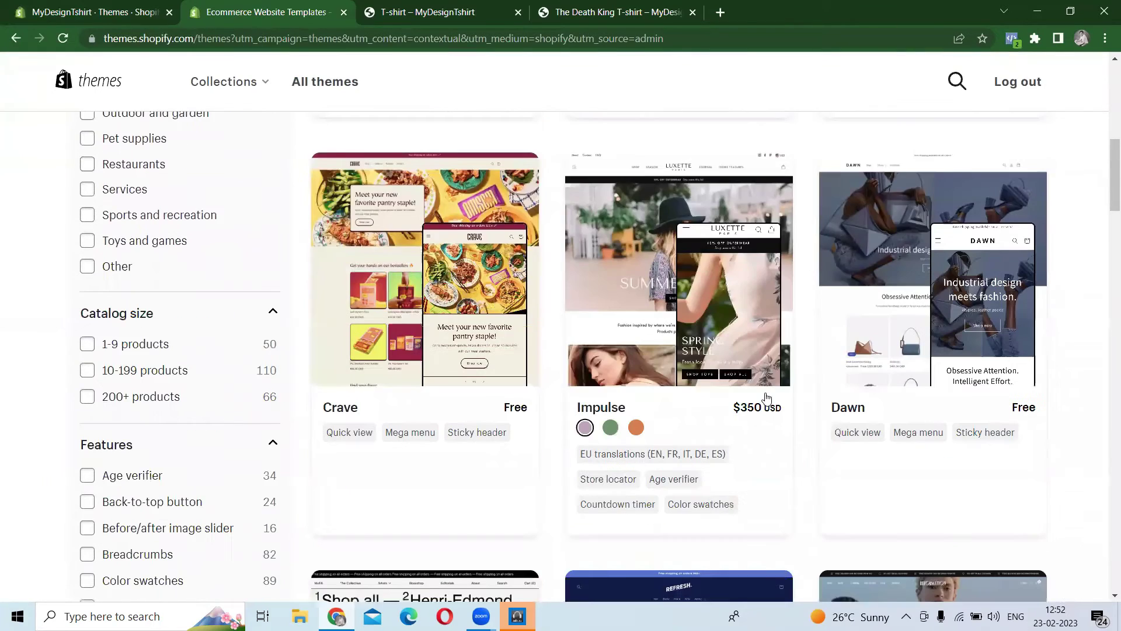
pyautogui.scroll(-4, 754, 421)
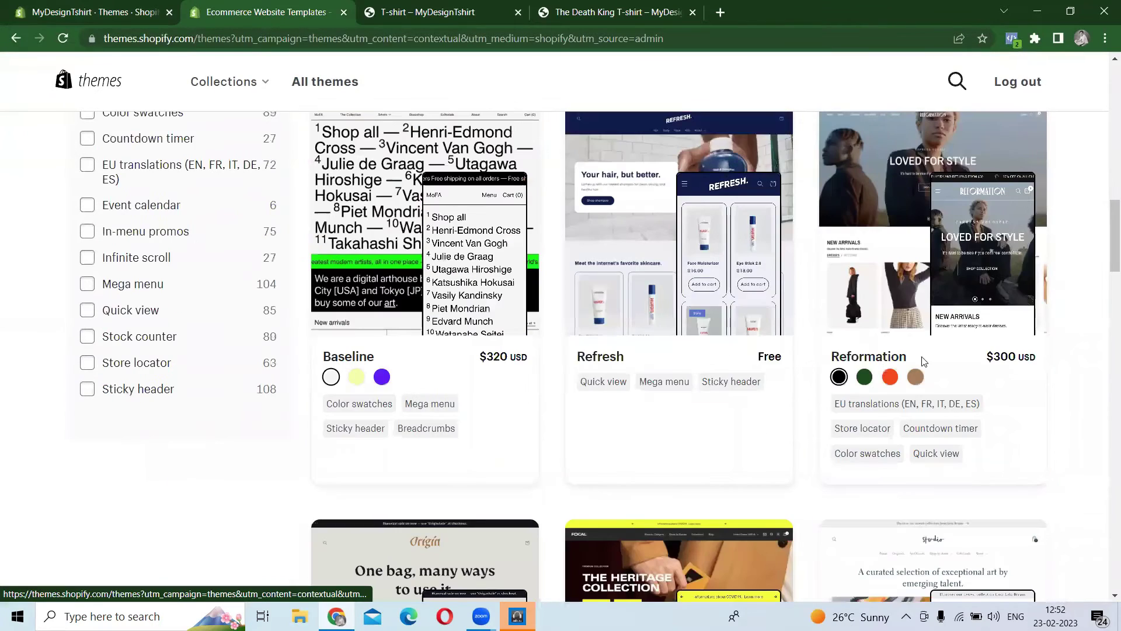
pyautogui.scroll(-9, 738, 390)
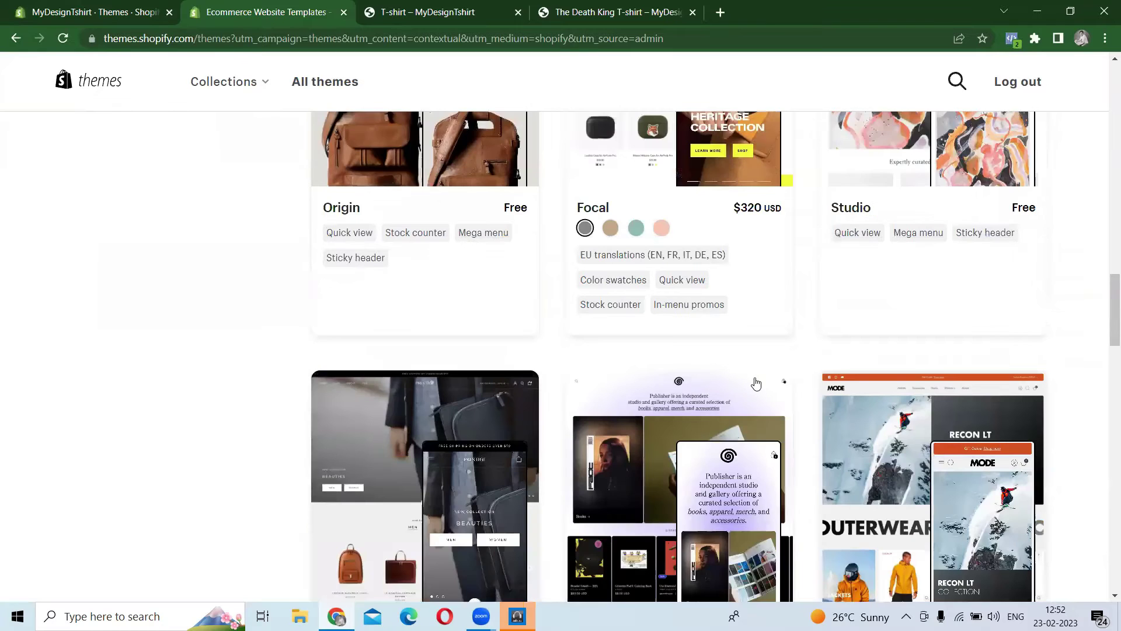
# - Browse the remaining Theme Store themes, open the free Taste theme and add it to the store as a trial
pyautogui.scroll(-3, 733, 397)
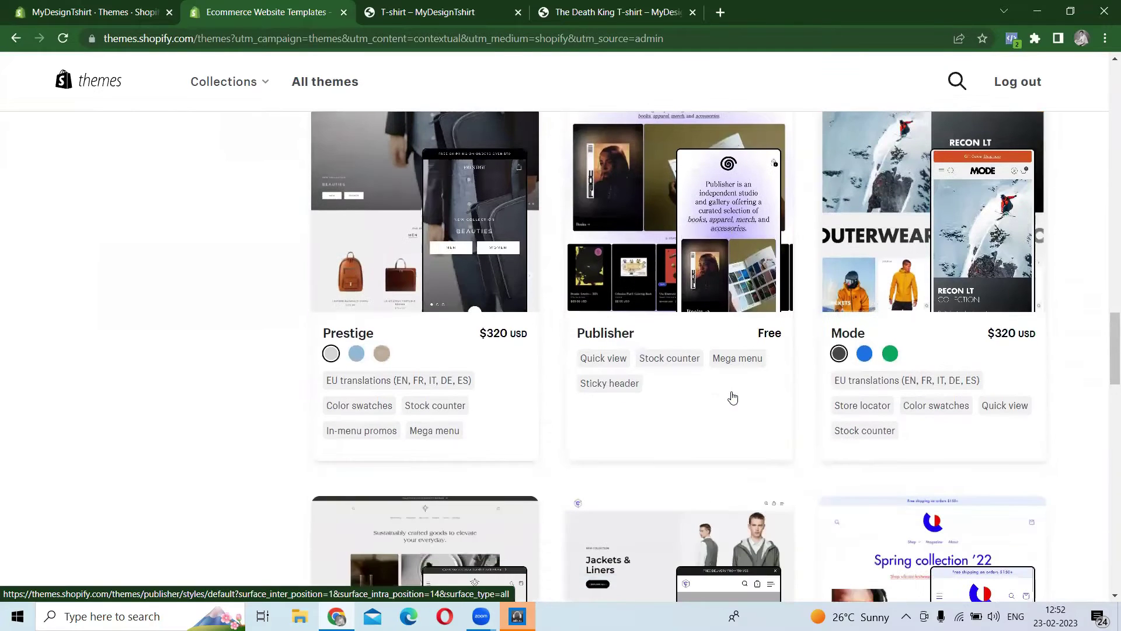
pyautogui.scroll(-7, 754, 385)
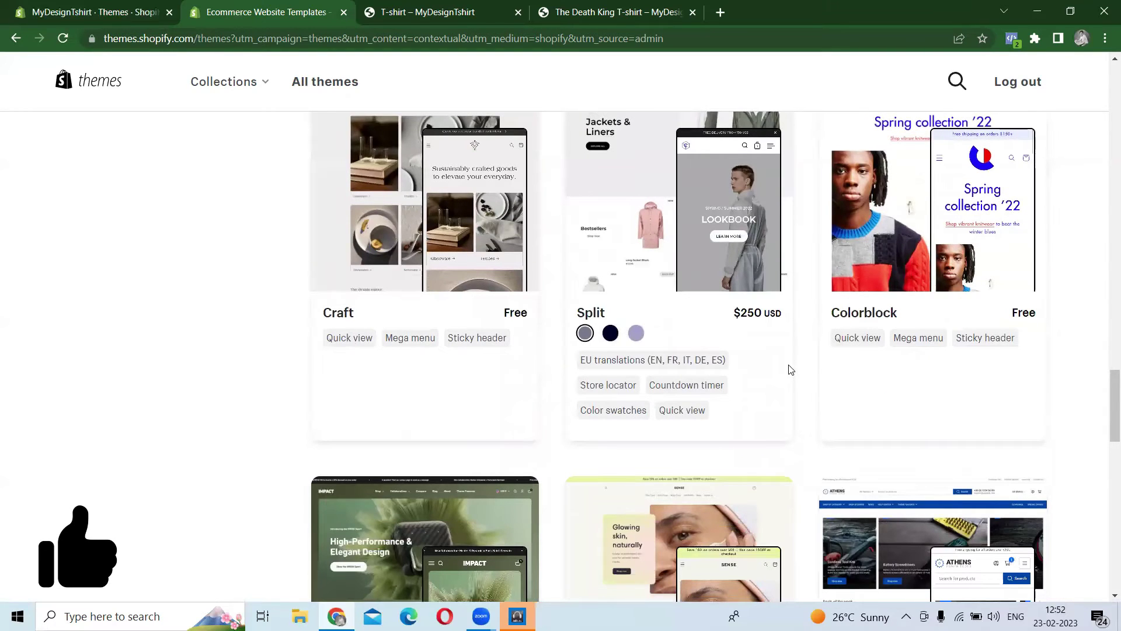
pyautogui.scroll(14, 684, 361)
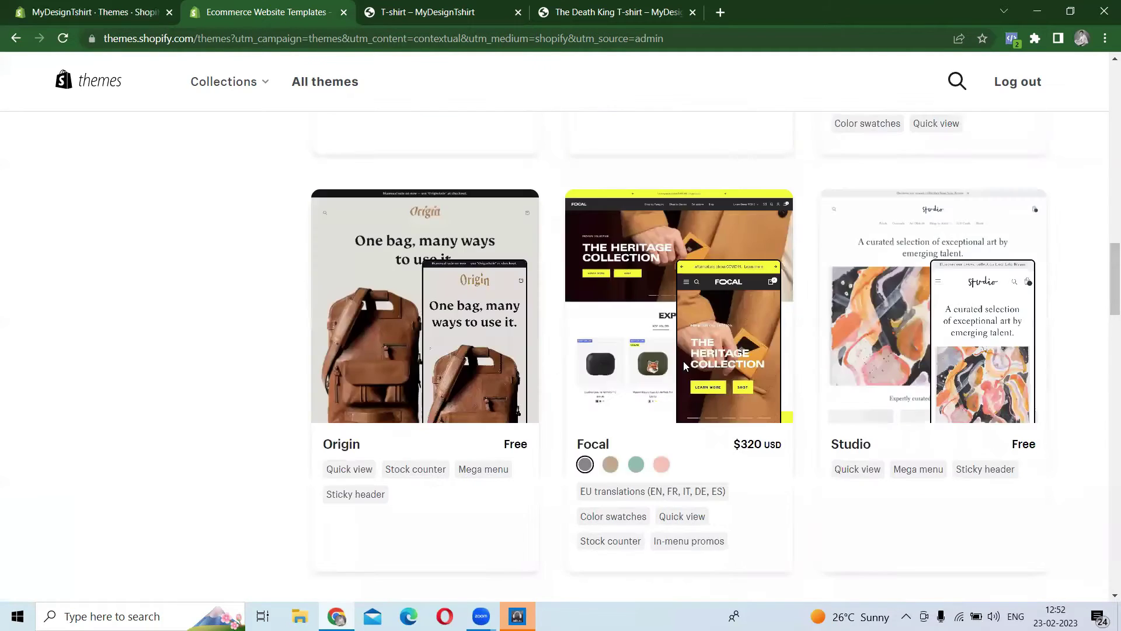
pyautogui.scroll(6, 684, 366)
pyautogui.scroll(6, 685, 365)
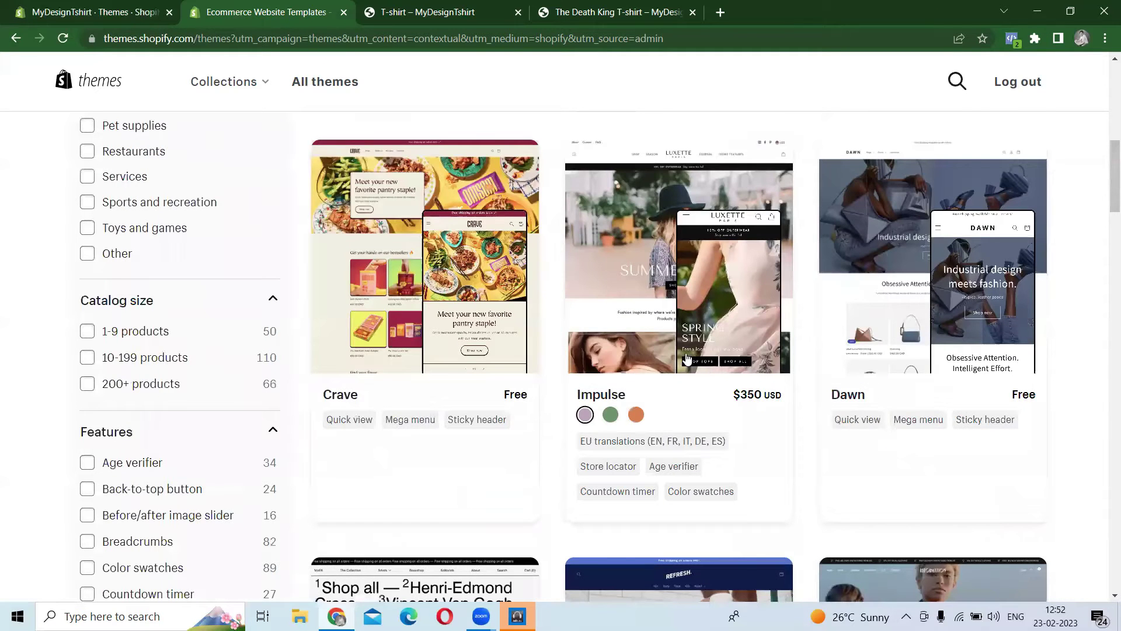
pyautogui.scroll(6, 687, 358)
pyautogui.click(677, 268)
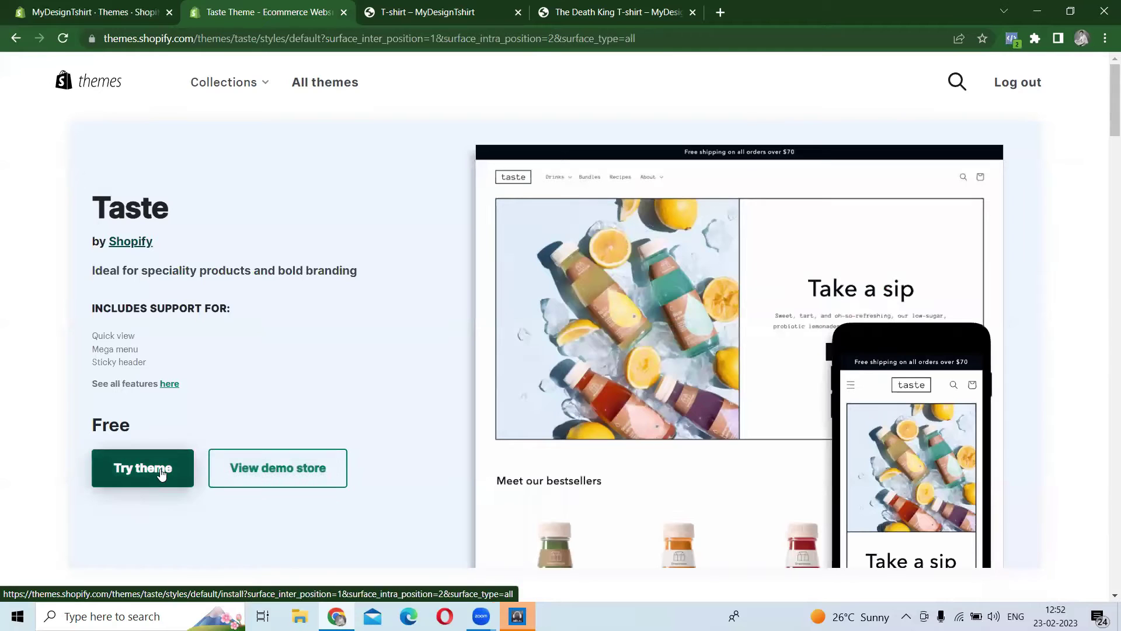
pyautogui.click(162, 474)
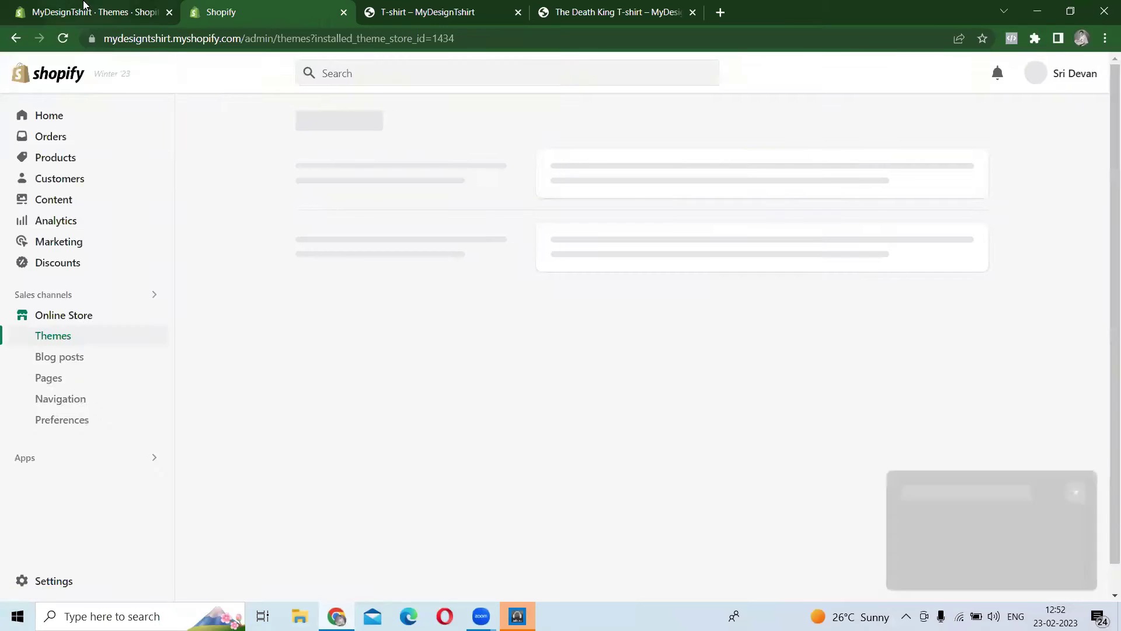
# - Reload the store's Themes page, close the duplicate admin tab and locate the Taste theme in the theme library
pyautogui.click(83, 4)
pyautogui.click(66, 39)
pyautogui.click(243, 9)
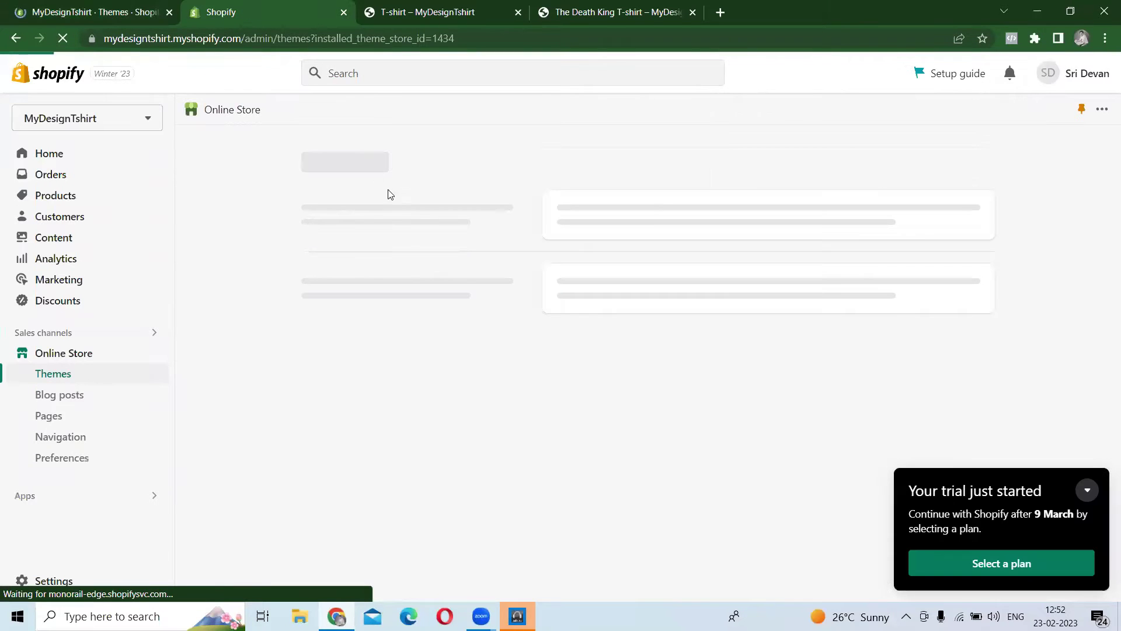
pyautogui.click(169, 12)
pyautogui.scroll(-3, 671, 353)
pyautogui.scroll(-5, 547, 421)
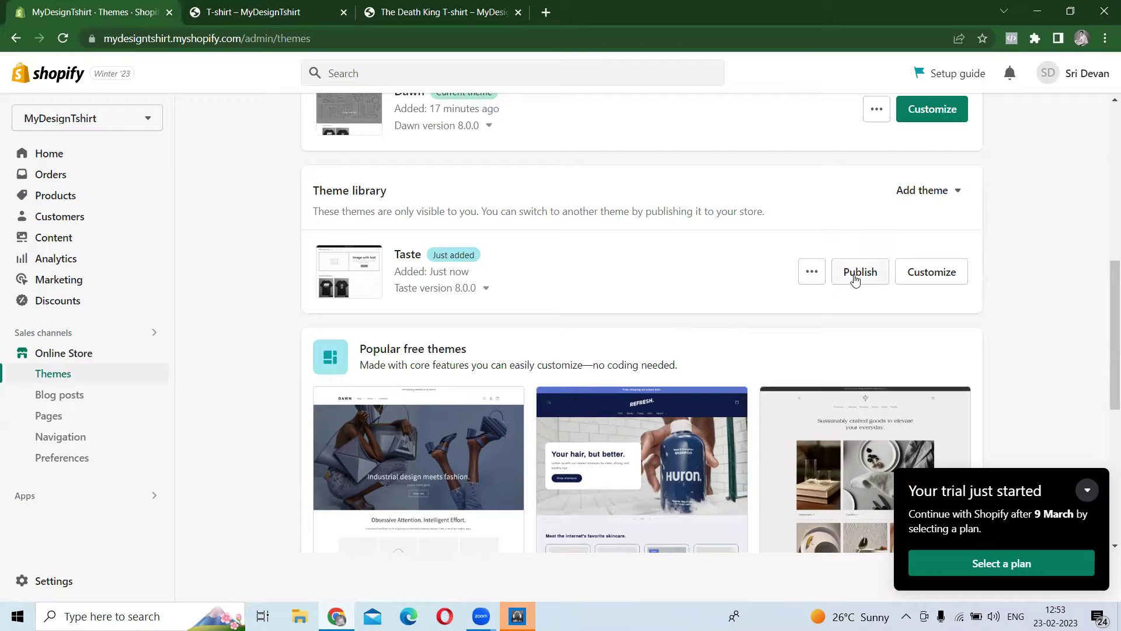
# - Check the Taste theme's available actions, open it for customization and look through its home page sections
pyautogui.click(811, 275)
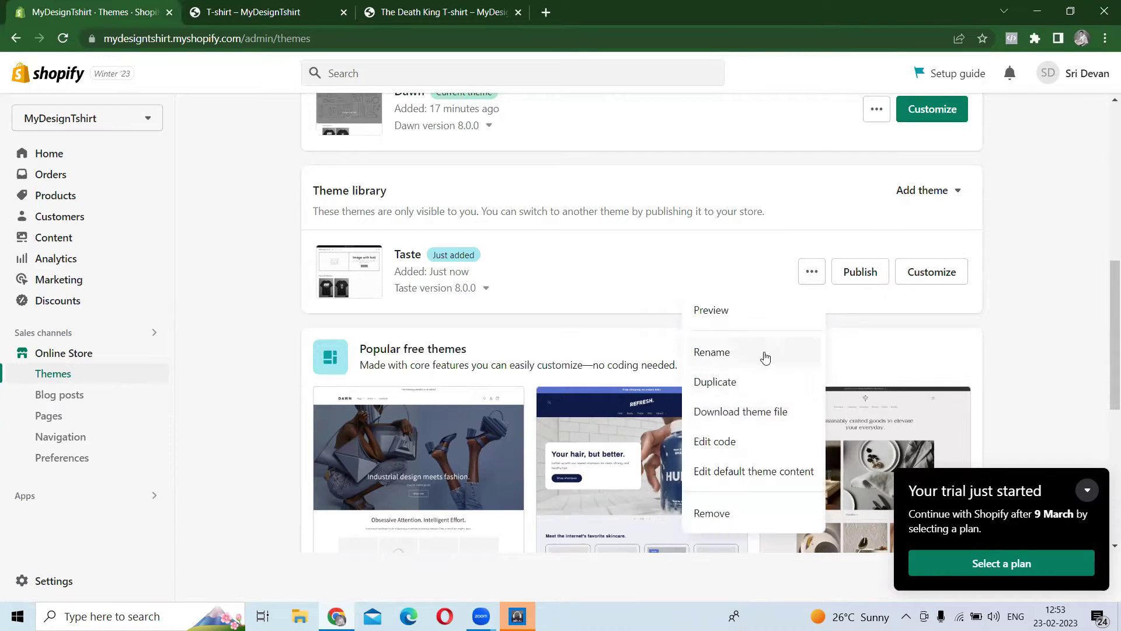
pyautogui.click(952, 298)
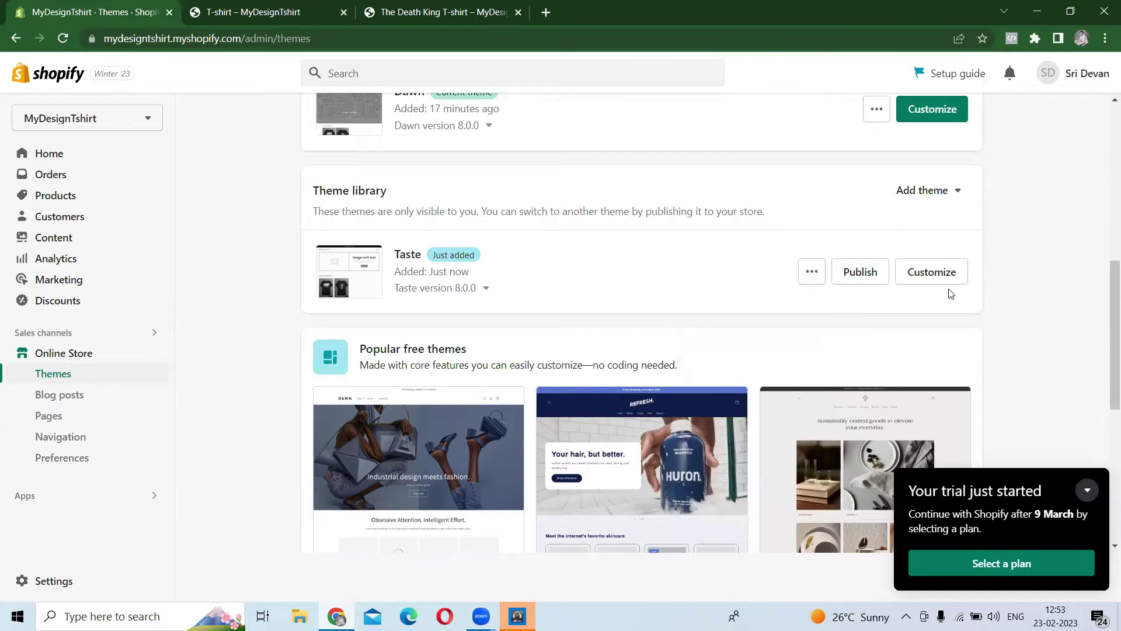
pyautogui.click(944, 275)
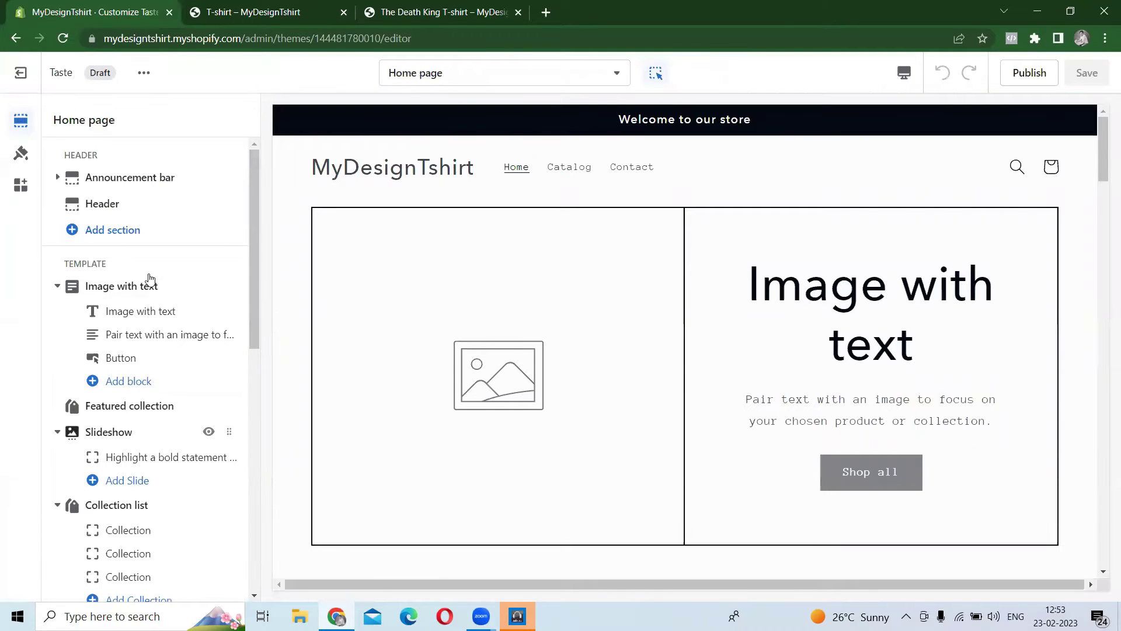
pyautogui.scroll(-9, 122, 421)
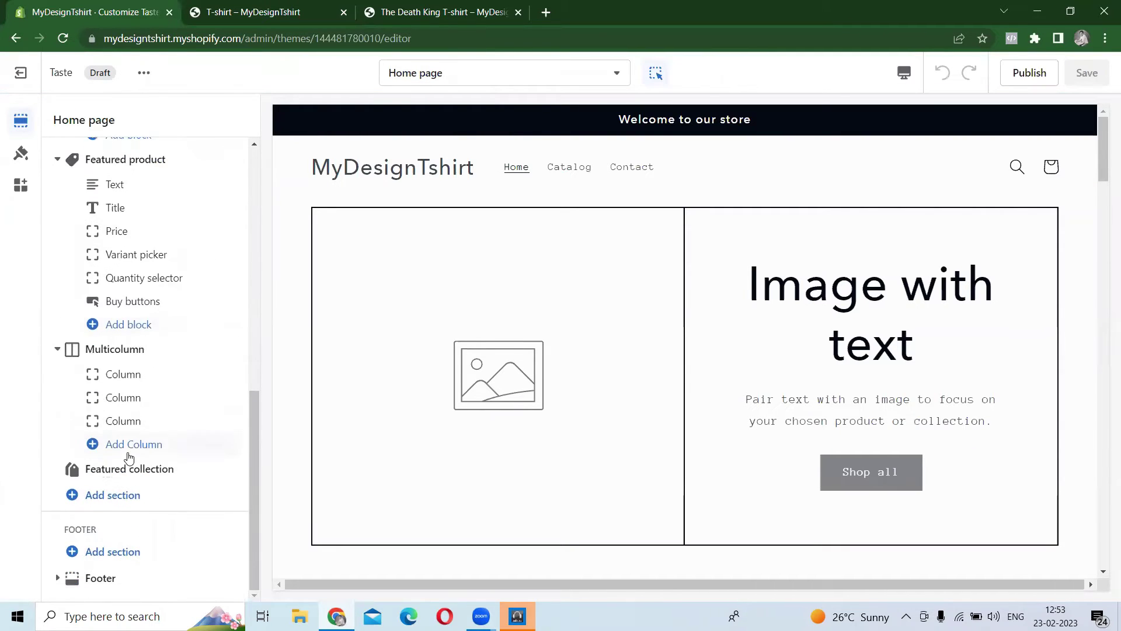
pyautogui.scroll(10, 142, 373)
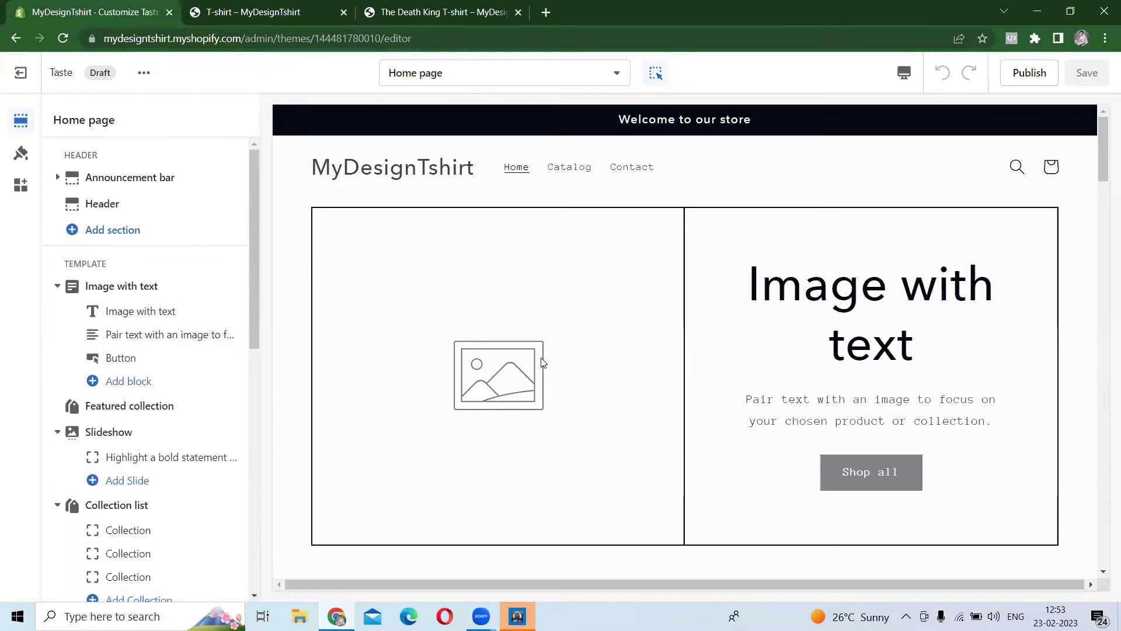
# - Look at the Announcement bar section's custom CSS option and return to the home page section list
pyautogui.click(111, 185)
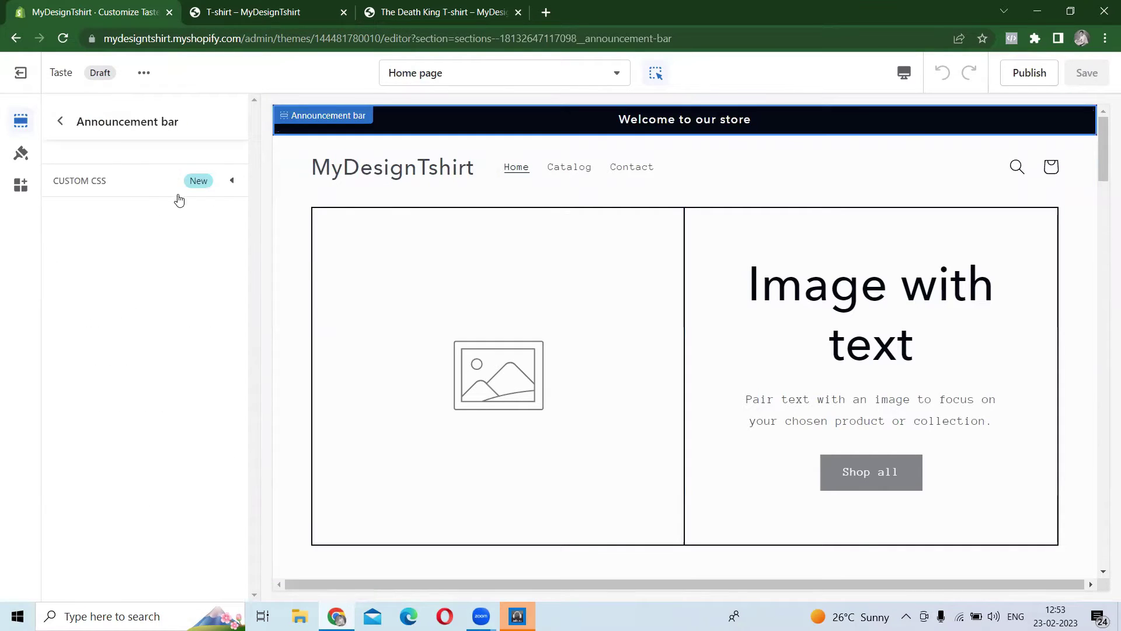
pyautogui.click(178, 195)
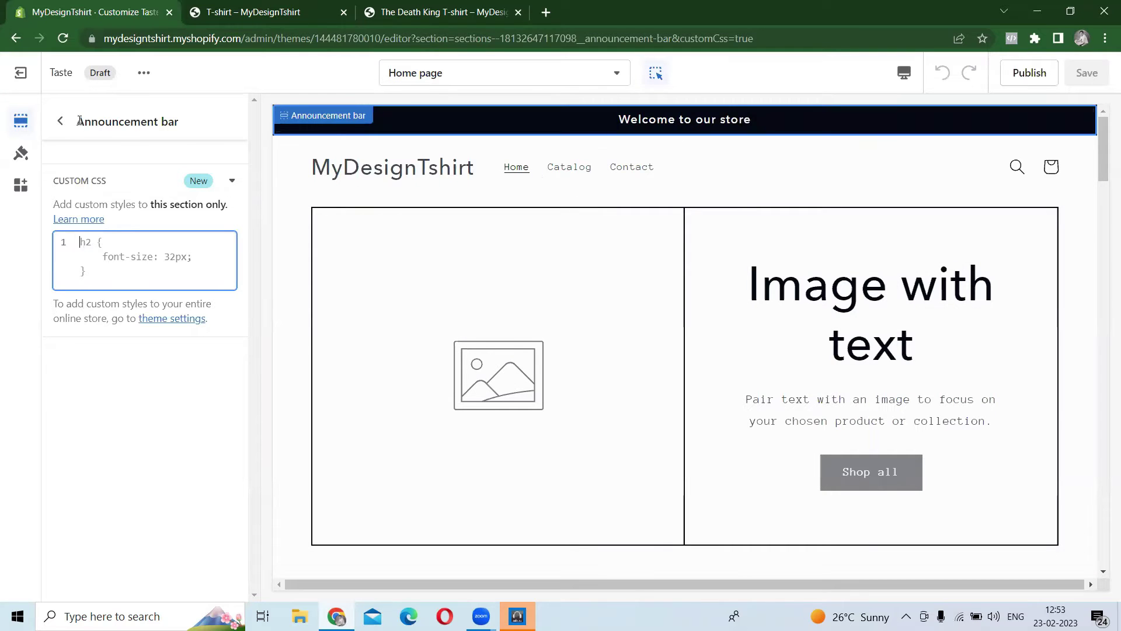
pyautogui.click(59, 123)
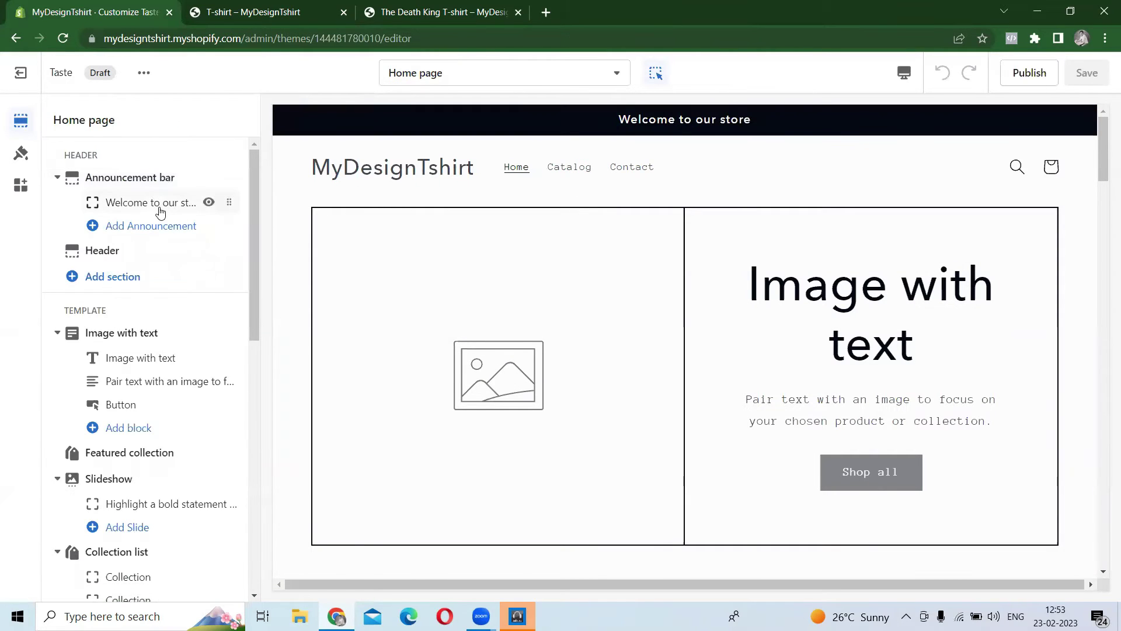
# - Change the existing announcement's text to "Free Shipping PAN India Till 28th Feb"
pyautogui.click(161, 205)
pyautogui.click(160, 184)
pyautogui.hotkey('ctrl', 'a')
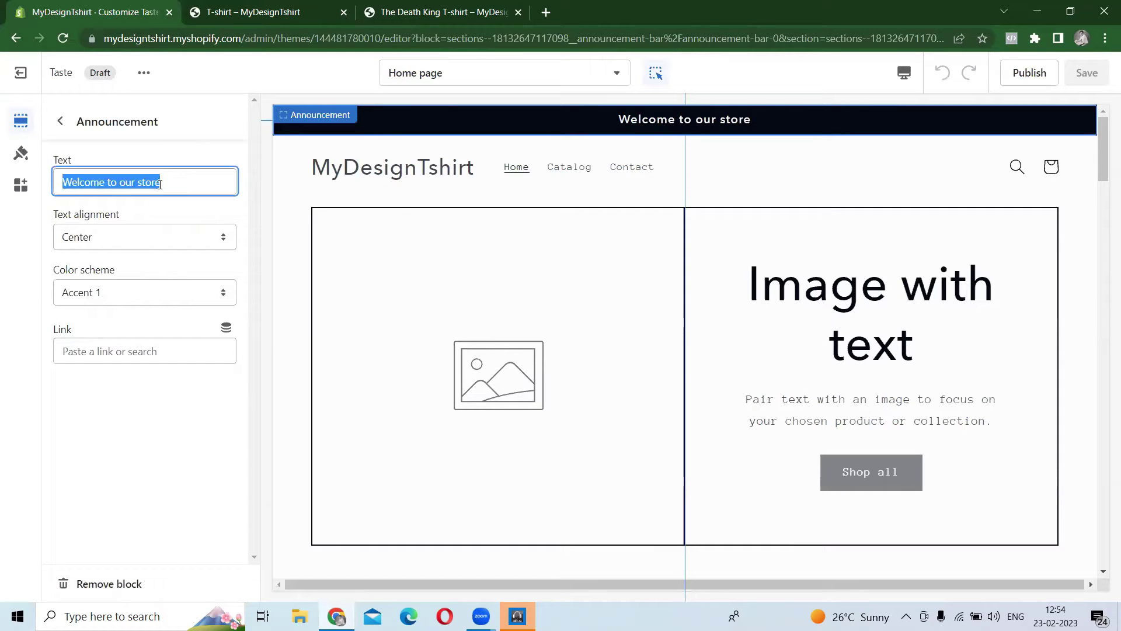
pyautogui.write('Free Shi')
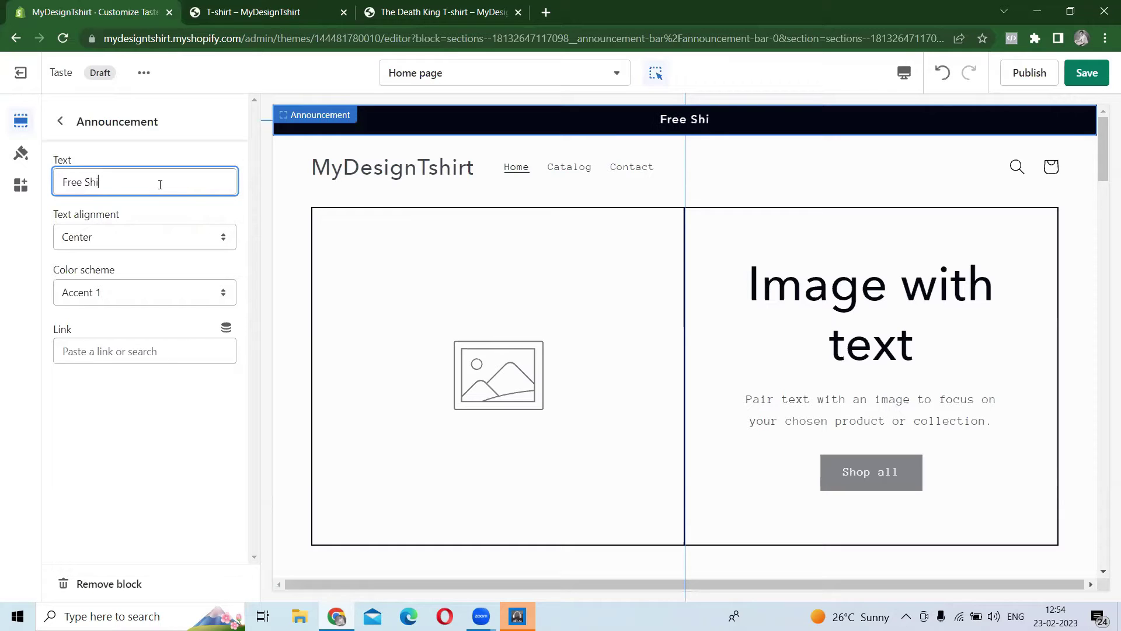
pyautogui.write('pping PAN INdia')
pyautogui.press('BackSpace')
pyautogui.press('BackSpace')
pyautogui.press('BackSpace')
pyautogui.press('BackSpace')
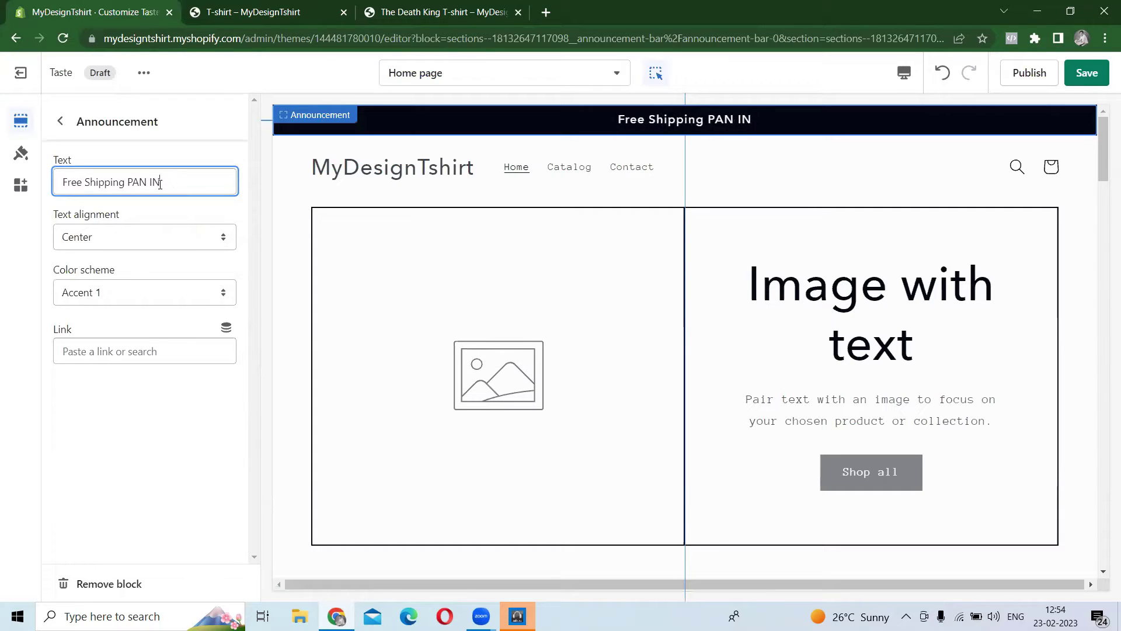
pyautogui.write('ndia T')
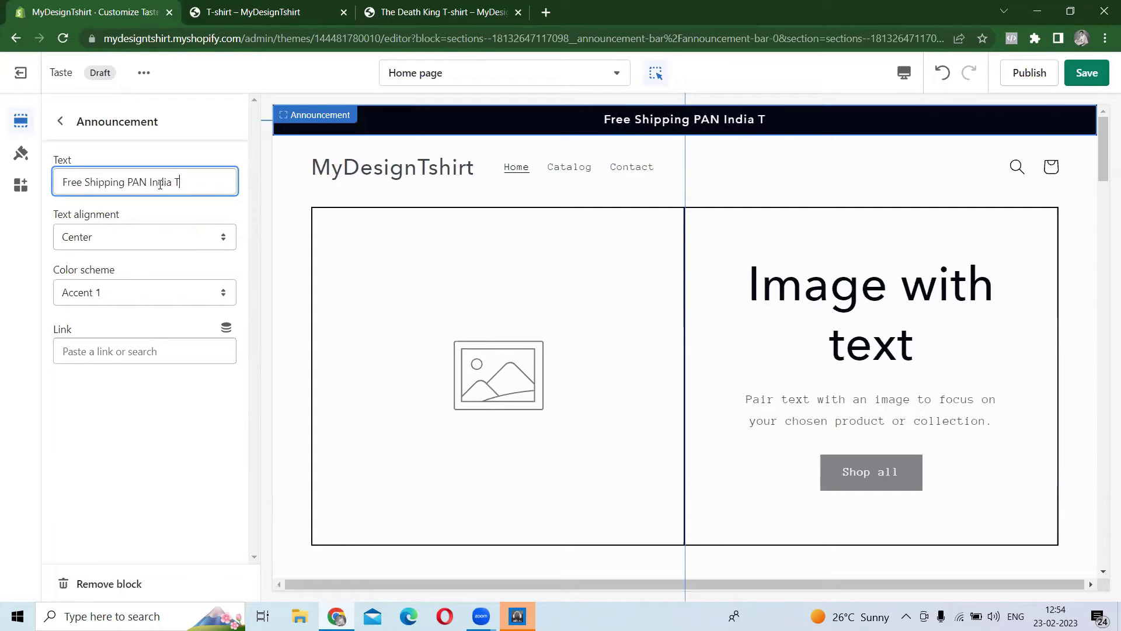
pyautogui.write('ill 28th Feb')
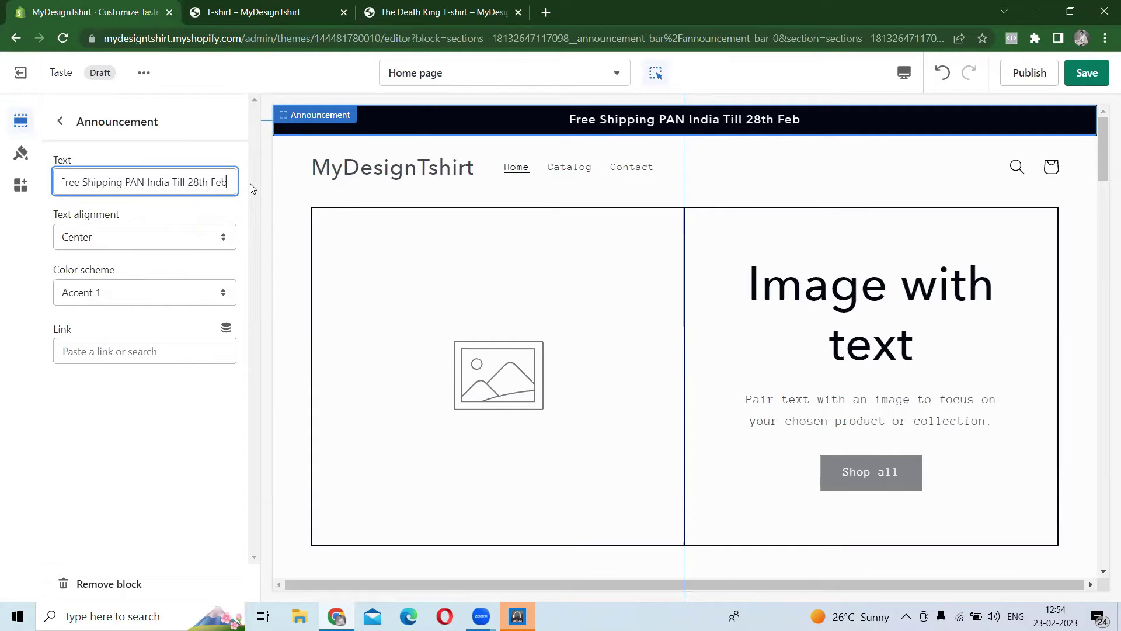
pyautogui.click(60, 121)
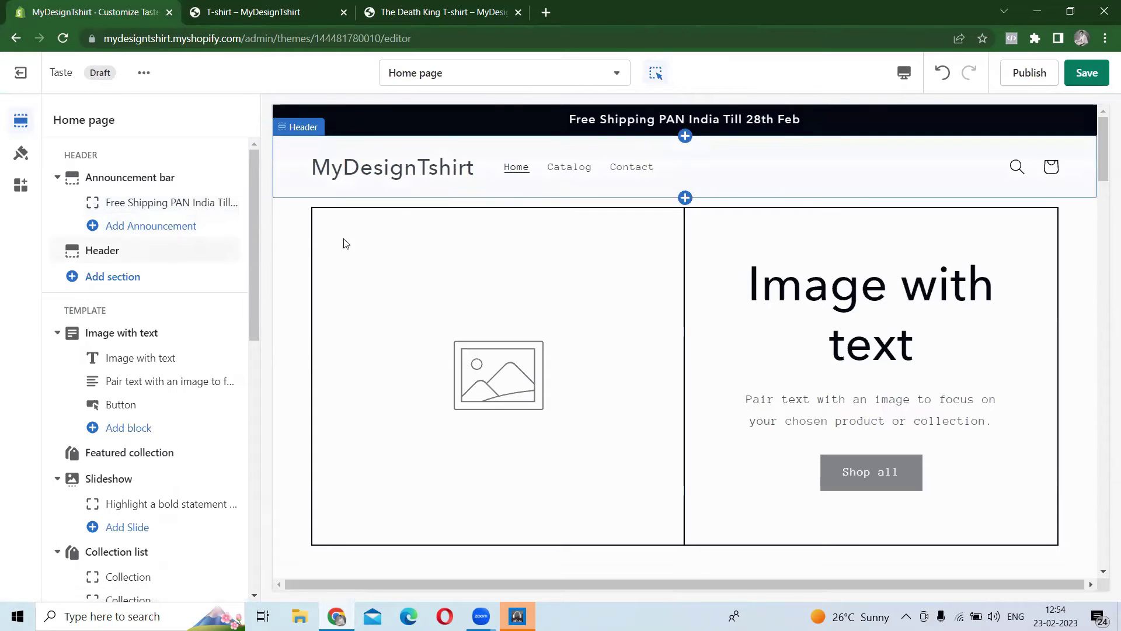
# - Add a second announcement to the announcement bar and hide it
pyautogui.click(193, 226)
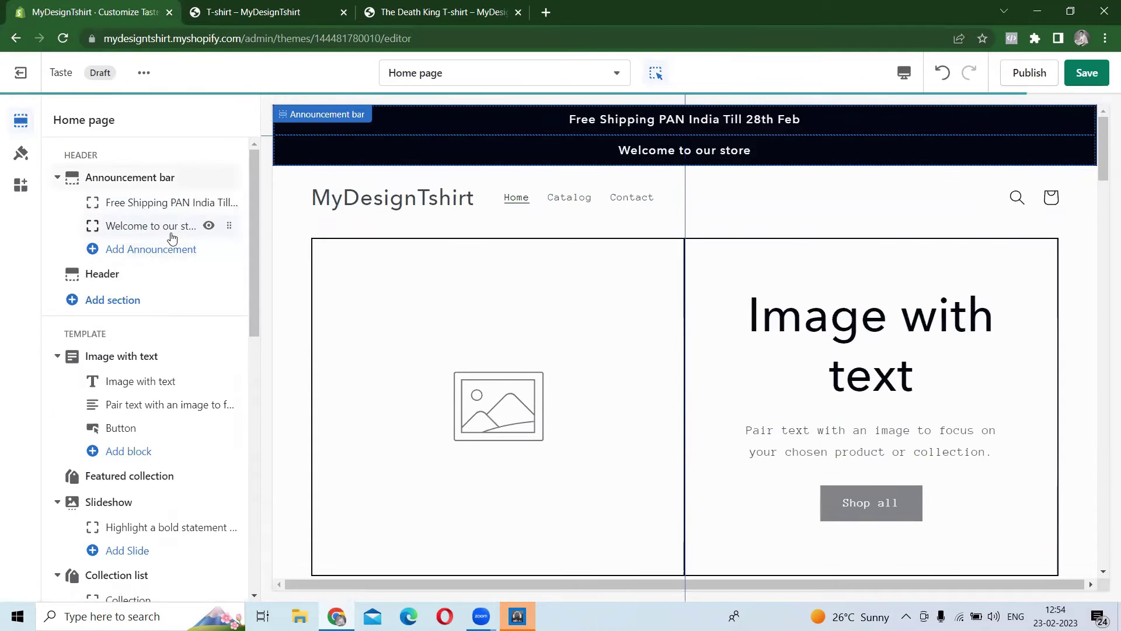
pyautogui.click(60, 121)
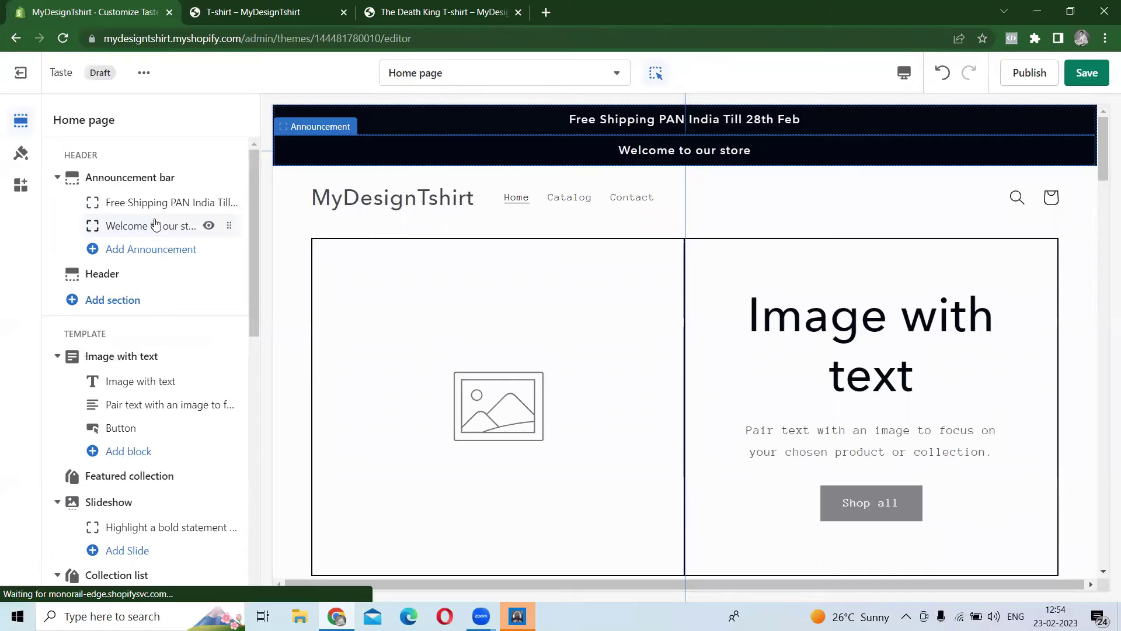
pyautogui.click(208, 226)
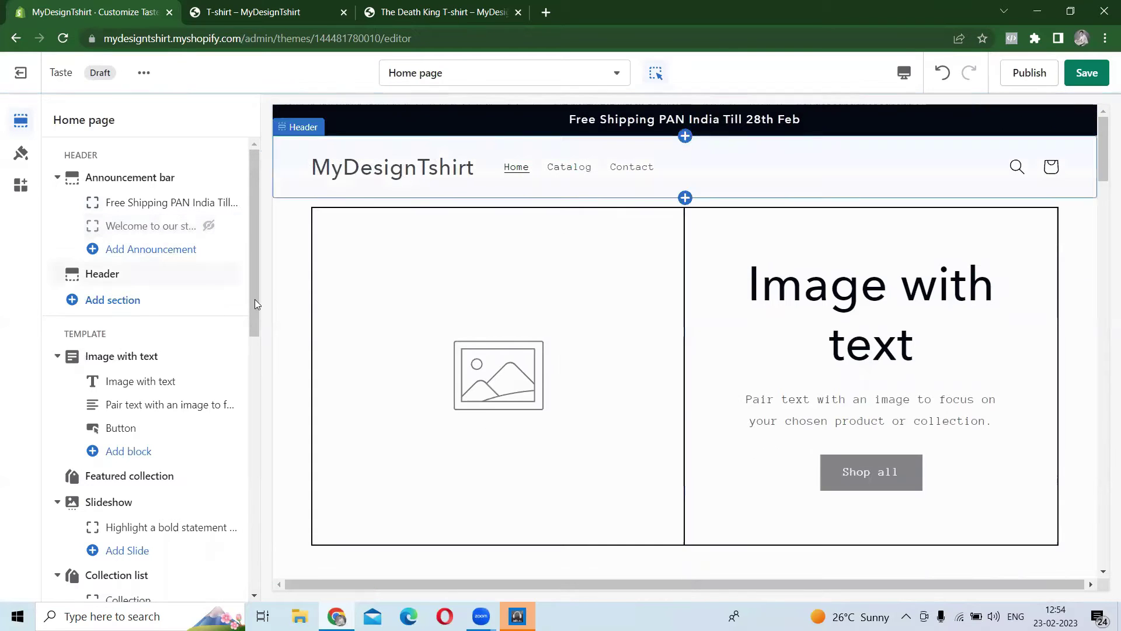
# - Review the Header section's settings, including logo position, menu, sticky header, mobile layout and padding
pyautogui.click(109, 282)
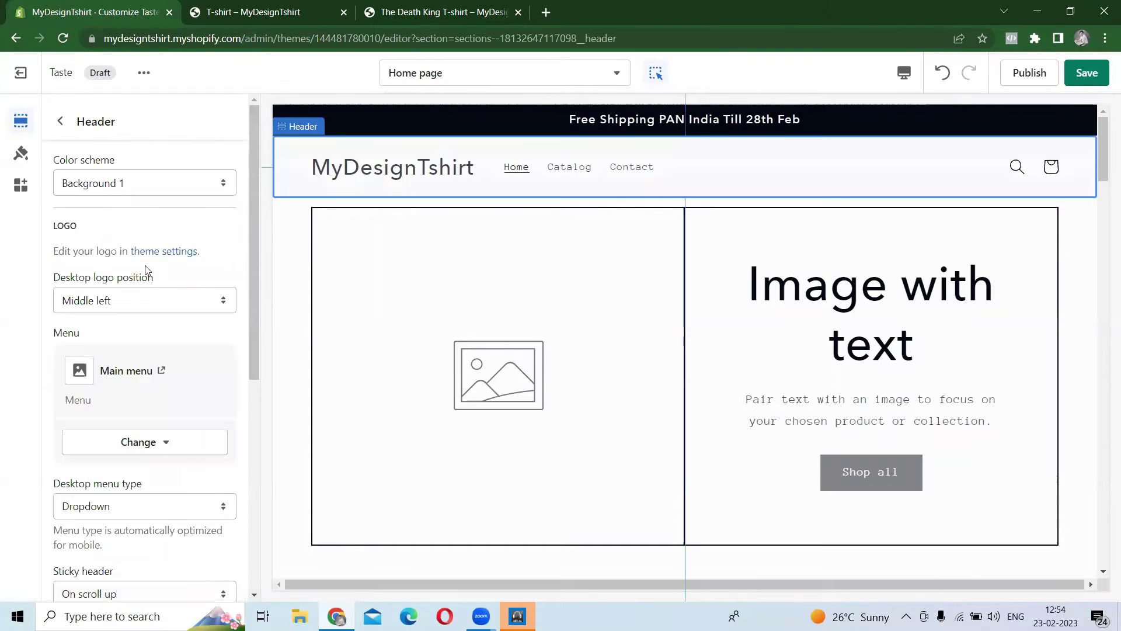
pyautogui.scroll(-1, 164, 295)
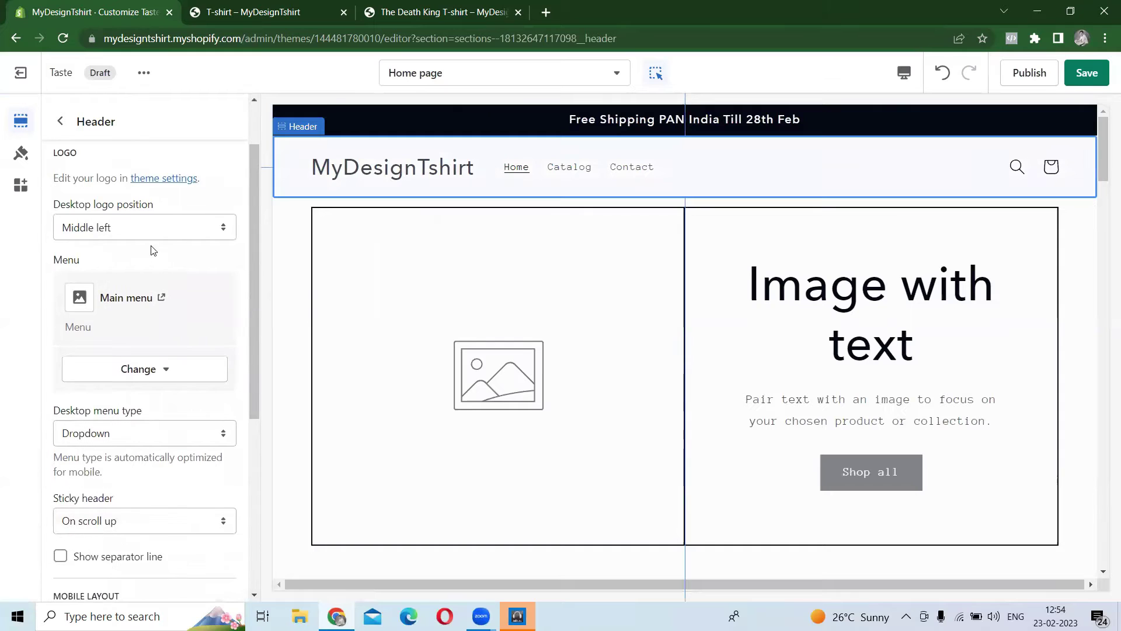
pyautogui.scroll(-2, 153, 263)
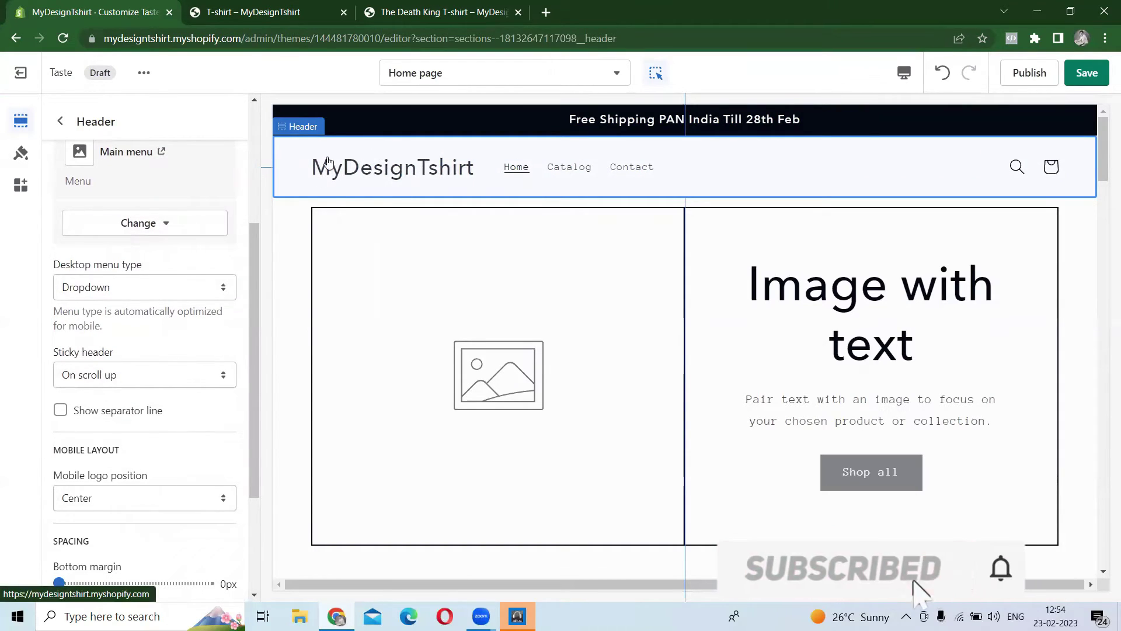
pyautogui.scroll(2, 242, 198)
pyautogui.scroll(1, 163, 229)
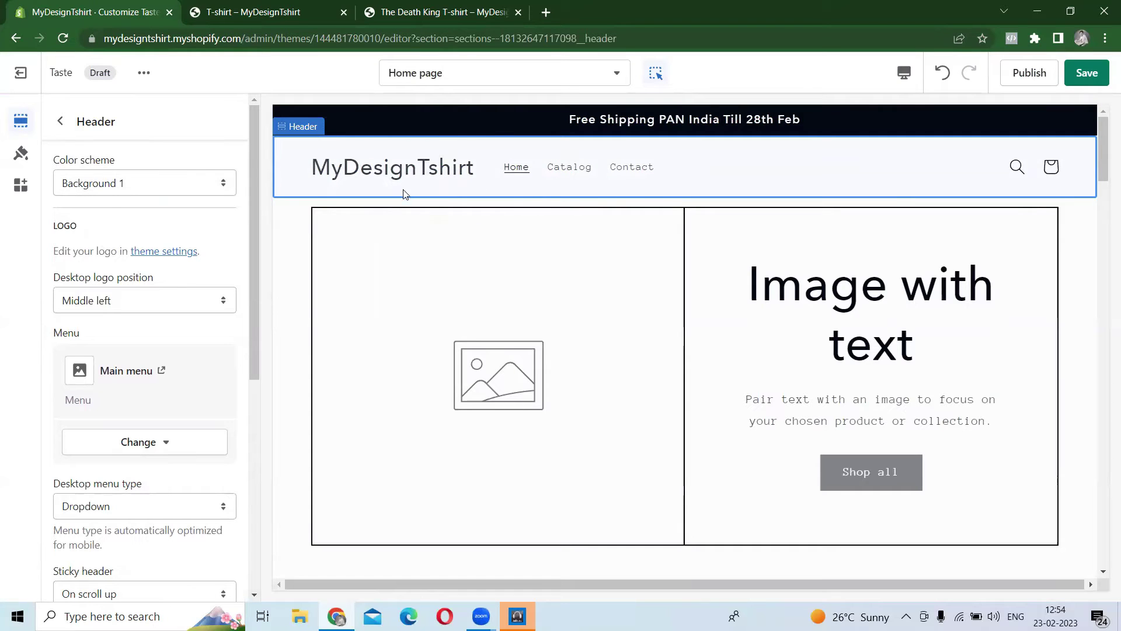
pyautogui.scroll(-5, 138, 362)
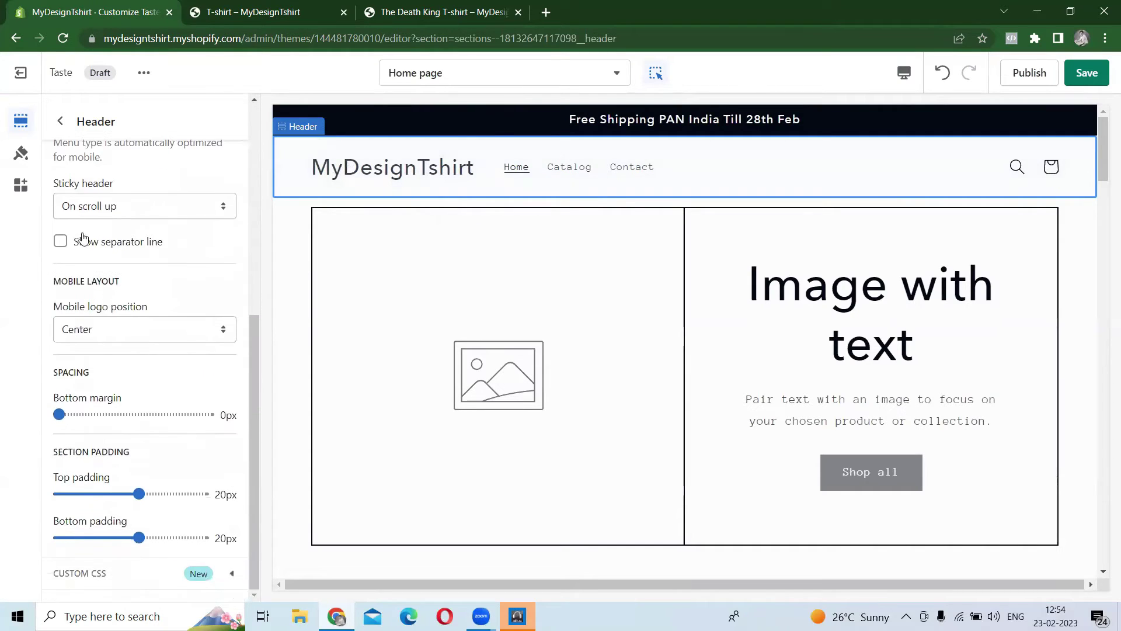
pyautogui.click(61, 121)
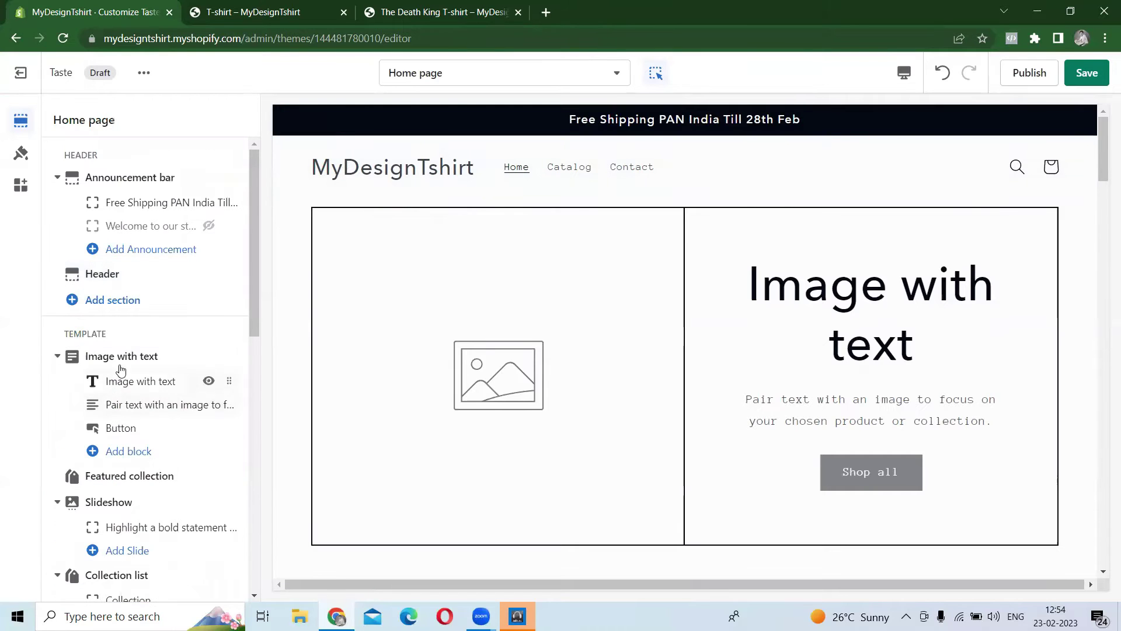
# - View the settings of the first Image with text section and return to the section list
pyautogui.scroll(-2, 237, 377)
pyautogui.click(108, 211)
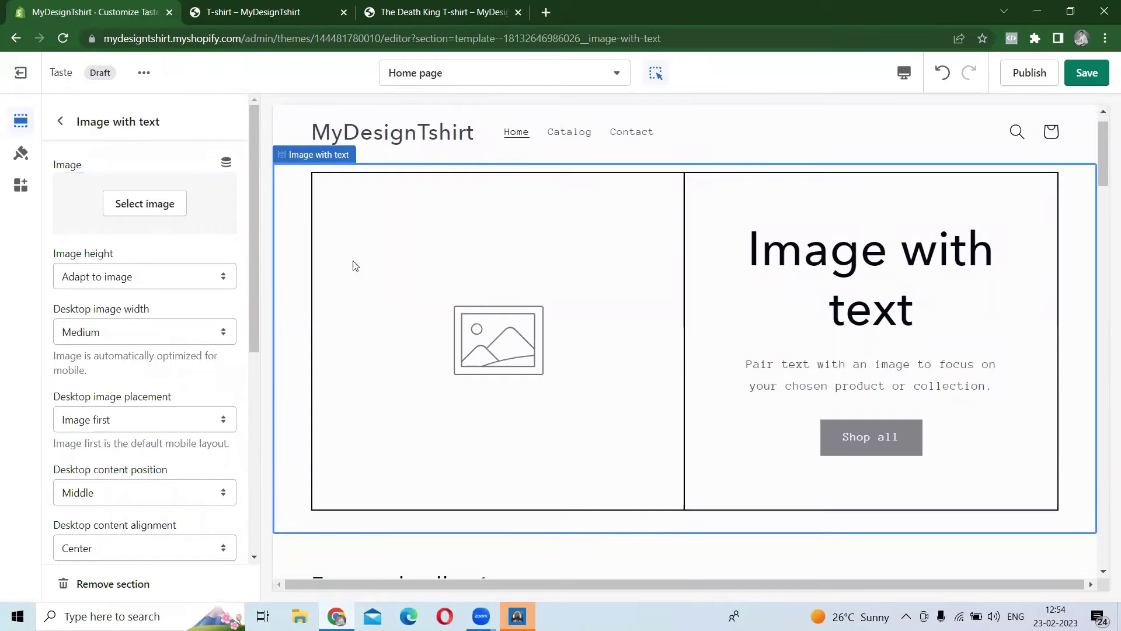
pyautogui.click(60, 122)
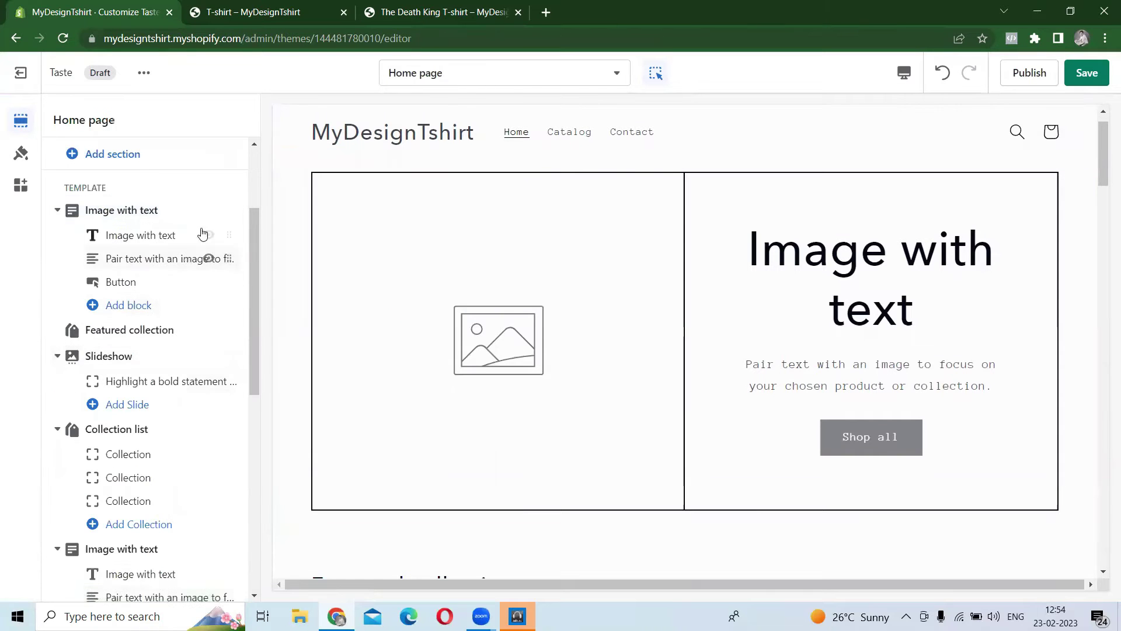
# - Try the first Image with text section below the Slideshow and return it to the start of the template
pyautogui.moveTo(224, 279); pyautogui.dragTo(221, 316)
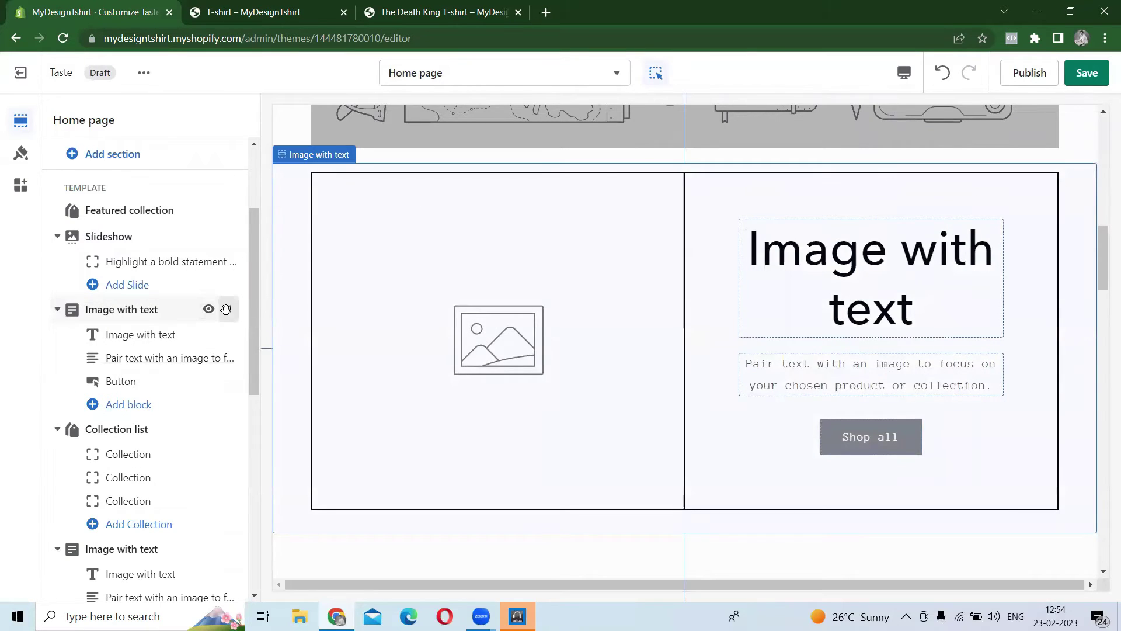
pyautogui.moveTo(227, 259); pyautogui.dragTo(229, 231)
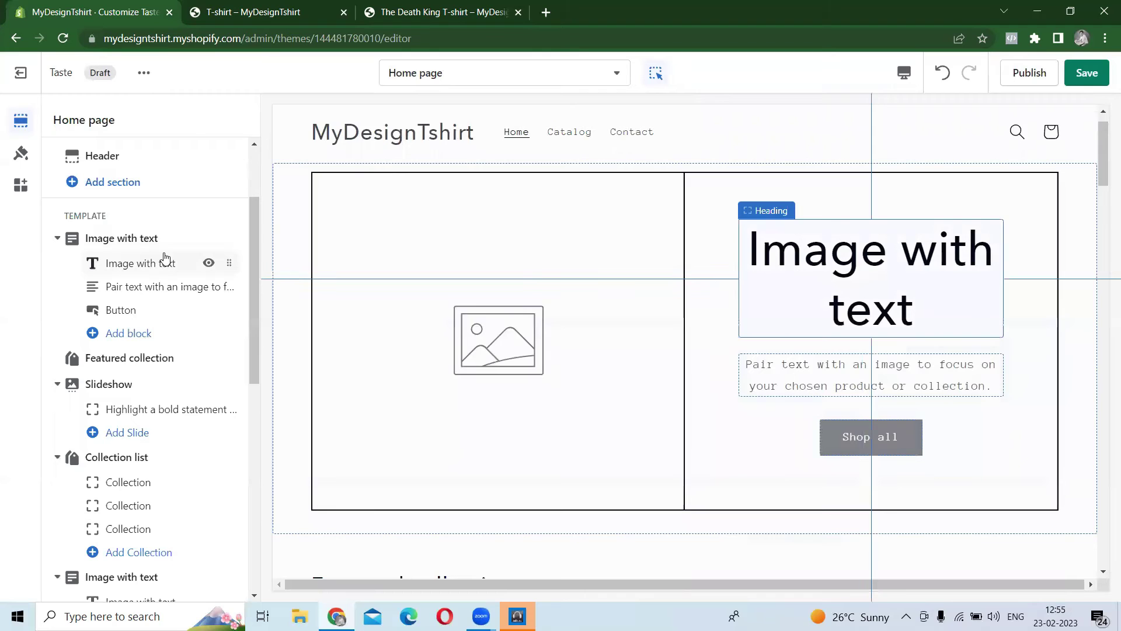
# - Browse the available theme sections and add a Slideshow section at the end of the Home page template
pyautogui.scroll(-10, 170, 450)
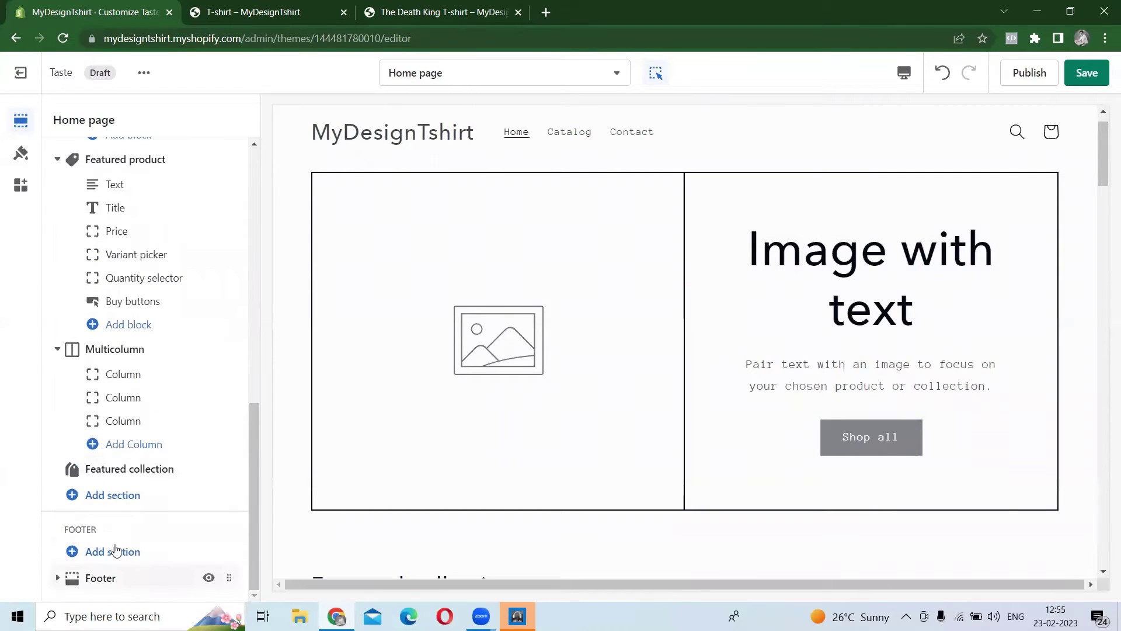
pyautogui.click(123, 495)
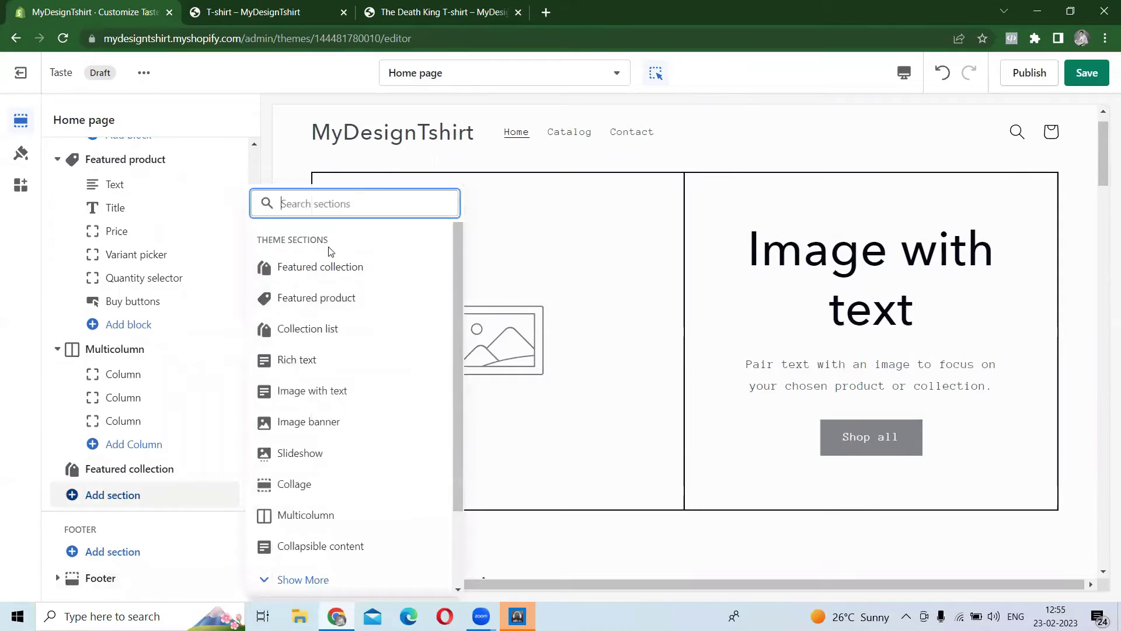
pyautogui.scroll(-3, 337, 359)
pyautogui.click(310, 450)
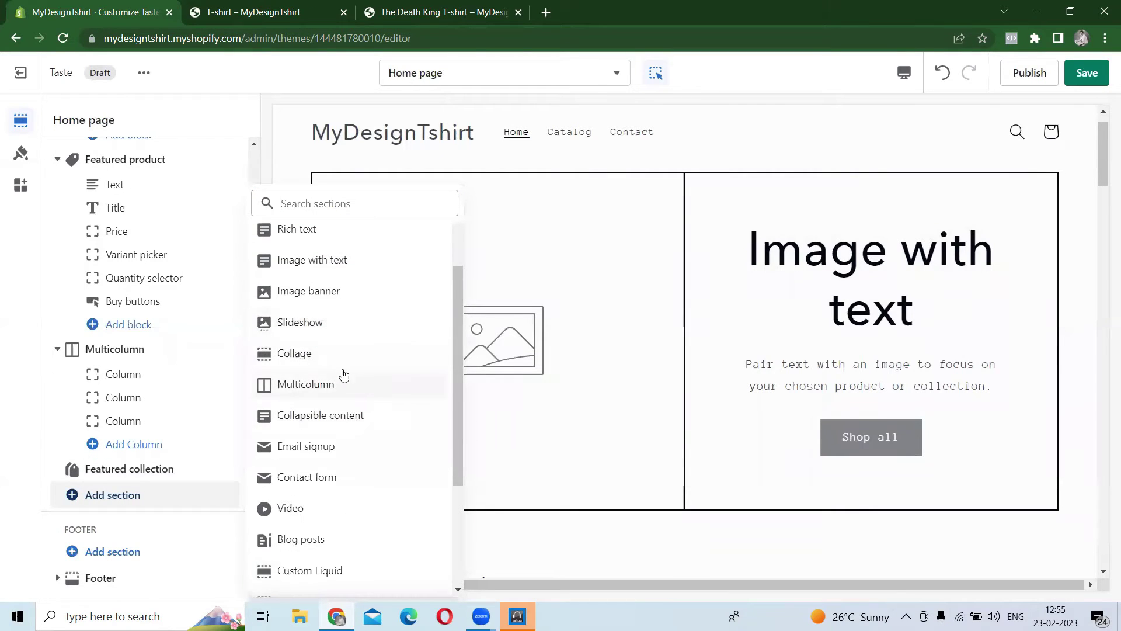
pyautogui.scroll(-3, 343, 373)
pyautogui.scroll(4, 353, 397)
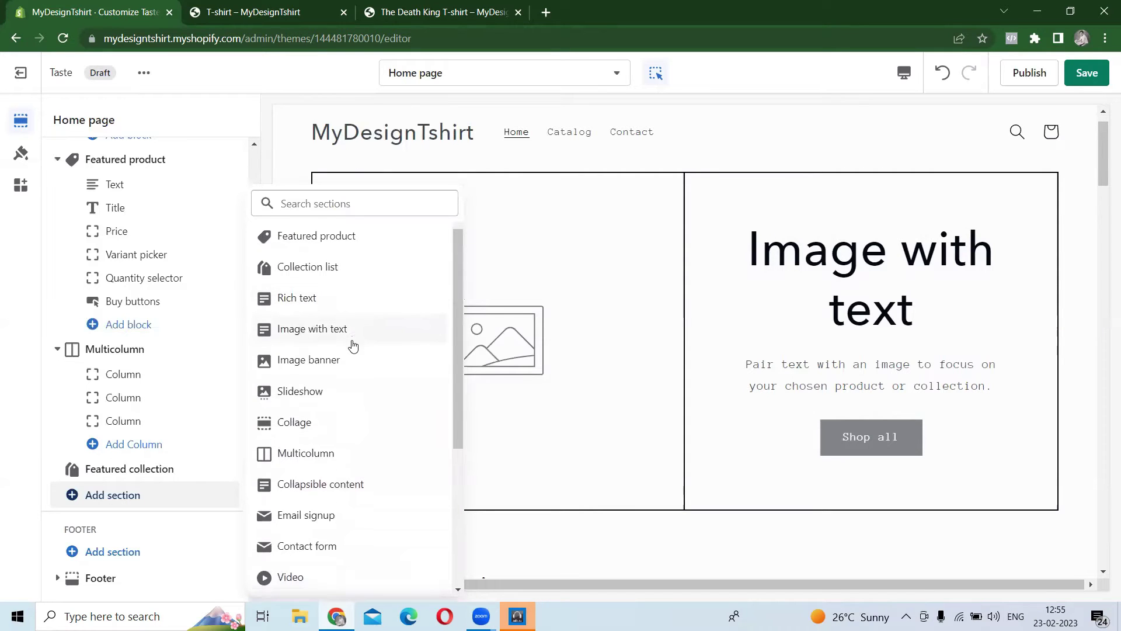
pyautogui.scroll(-2, 344, 460)
pyautogui.scroll(-3, 371, 461)
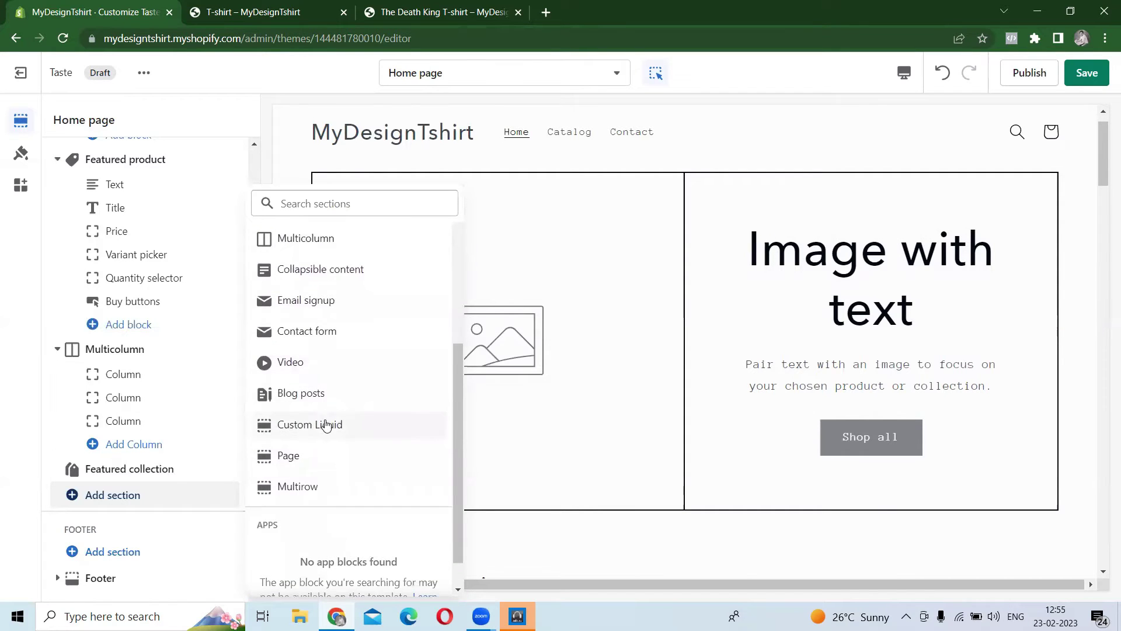
pyautogui.scroll(3, 327, 425)
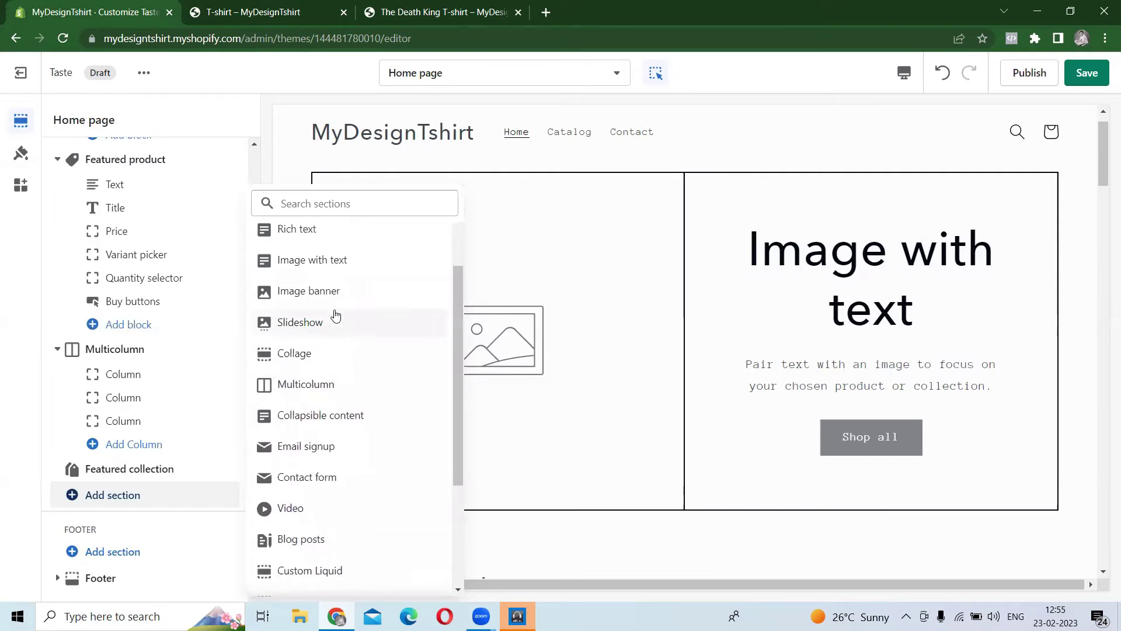
pyautogui.scroll(2, 337, 315)
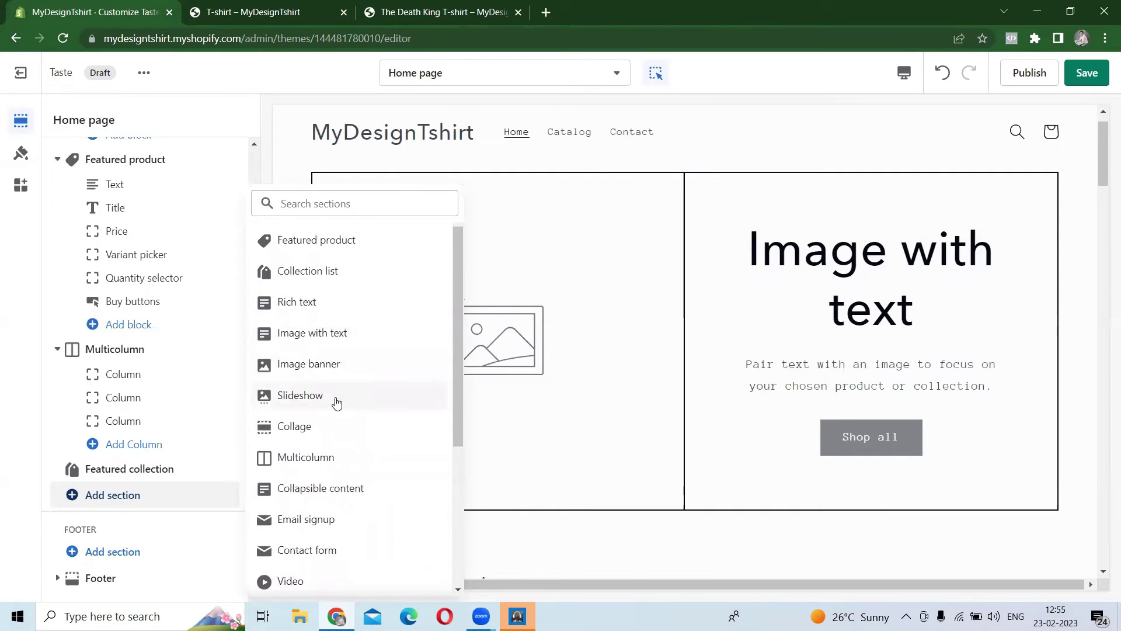
pyautogui.click(205, 462)
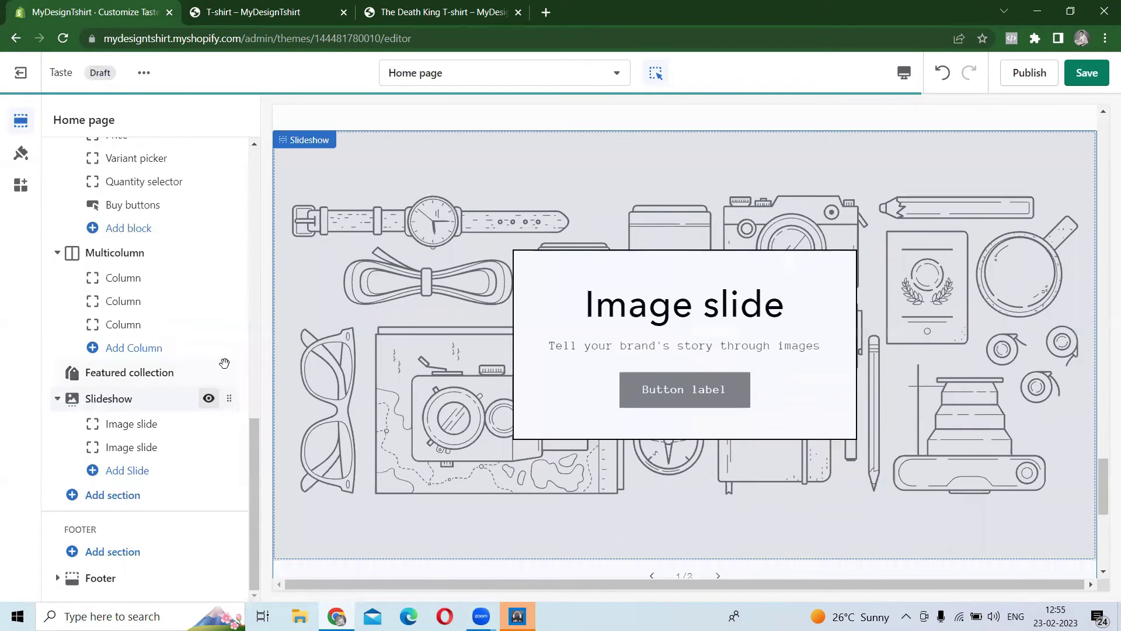
# - Move the new Slideshow section to the start of the template and view its first slide's settings
pyautogui.moveTo(224, 364); pyautogui.dragTo(133, 295)
pyautogui.moveTo(201, 403); pyautogui.dragTo(143, 370)
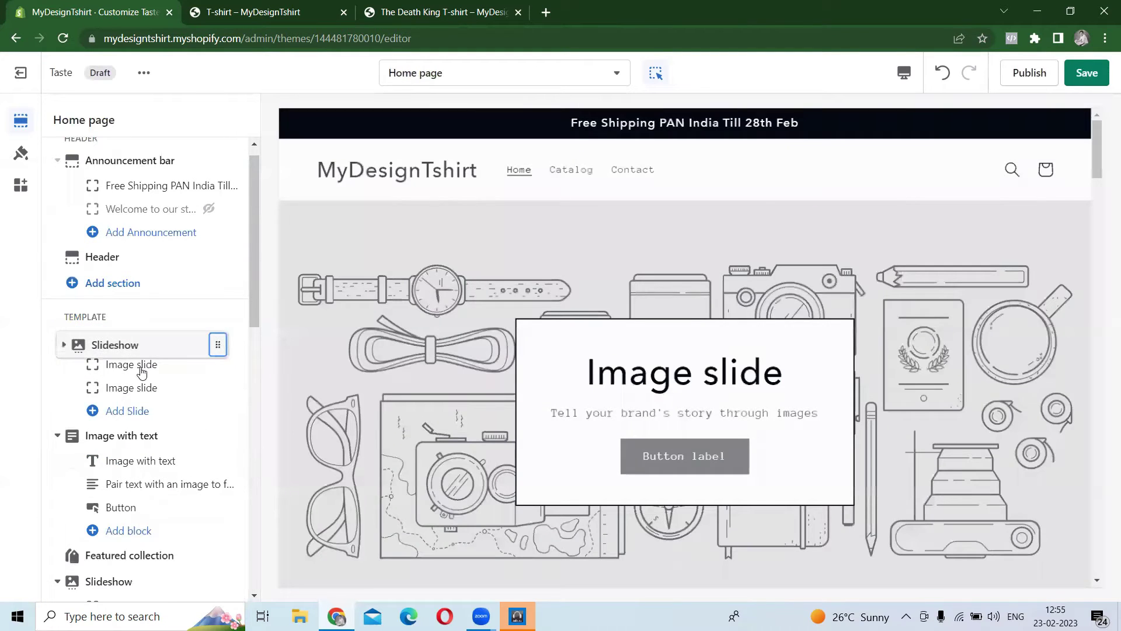
pyautogui.click(114, 363)
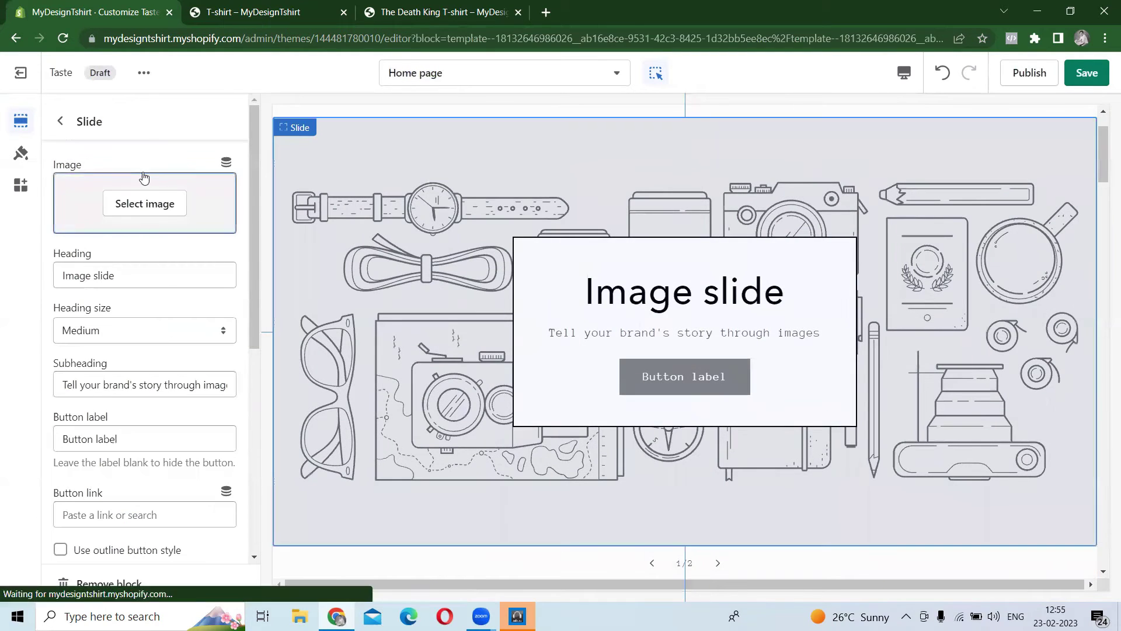
pyautogui.click(63, 121)
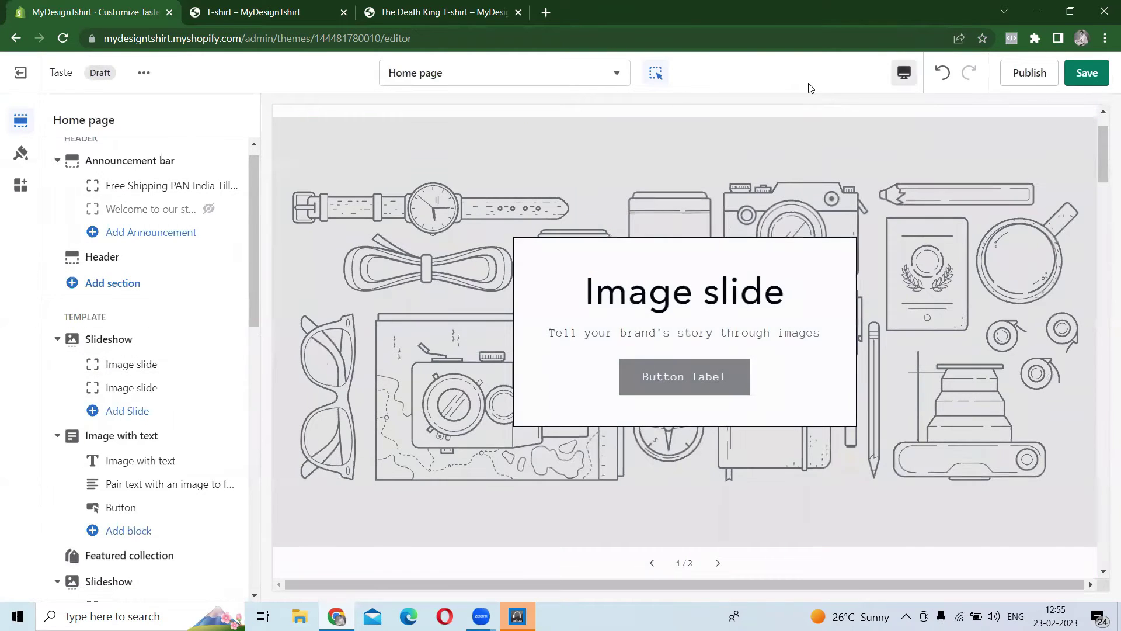
# - Preview the home page in the mobile layout and return to the desktop layout
pyautogui.click(905, 73)
pyautogui.click(931, 121)
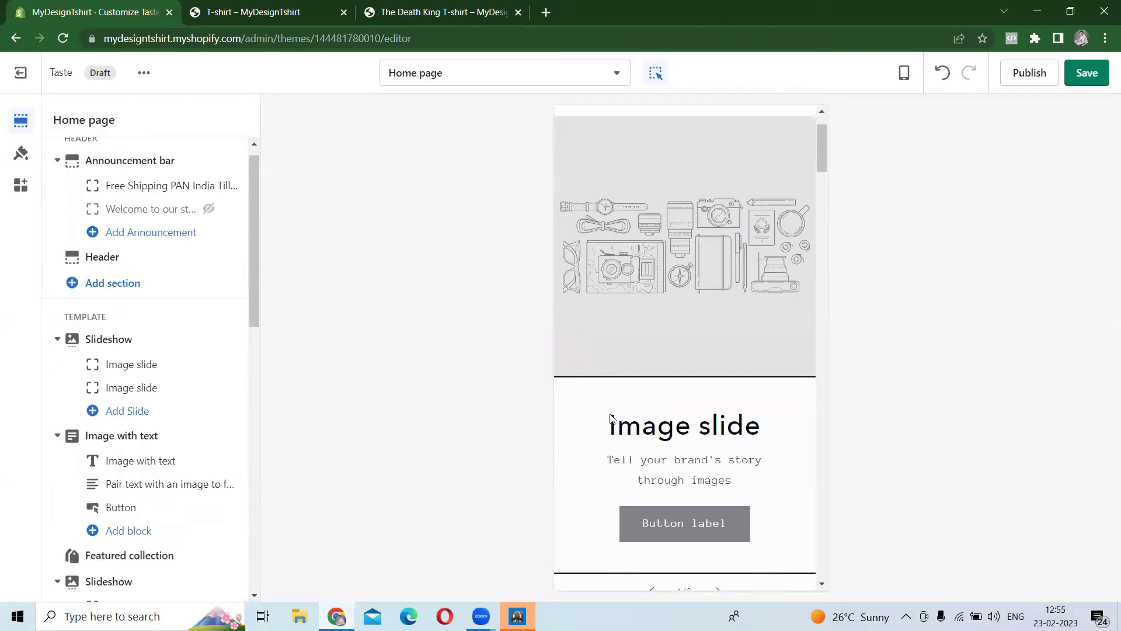
pyautogui.click(905, 72)
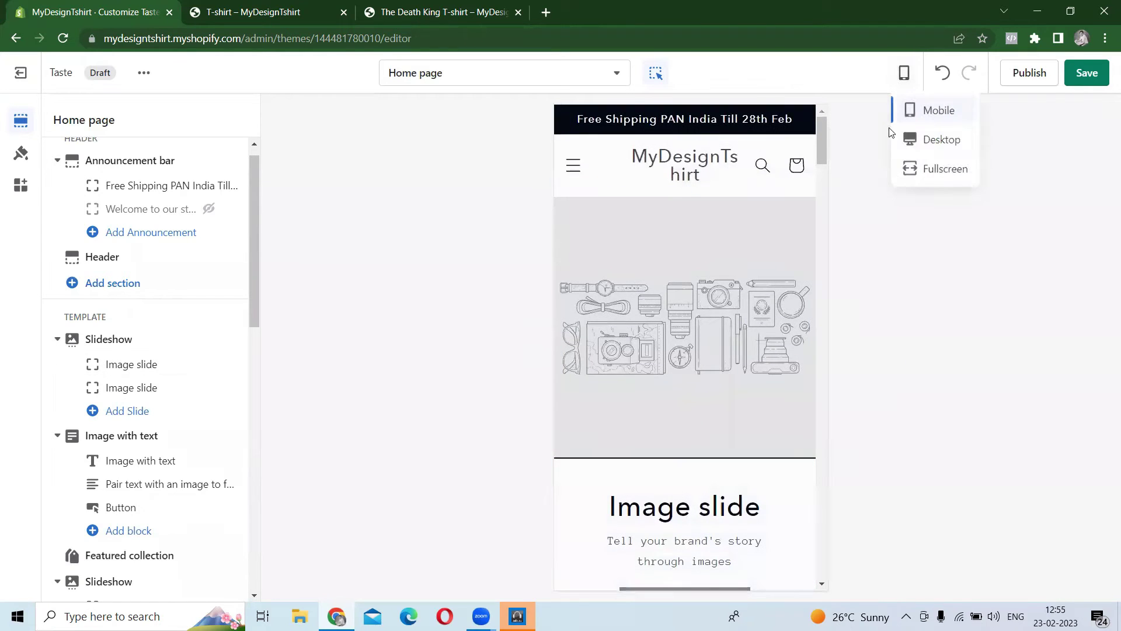
pyautogui.click(920, 142)
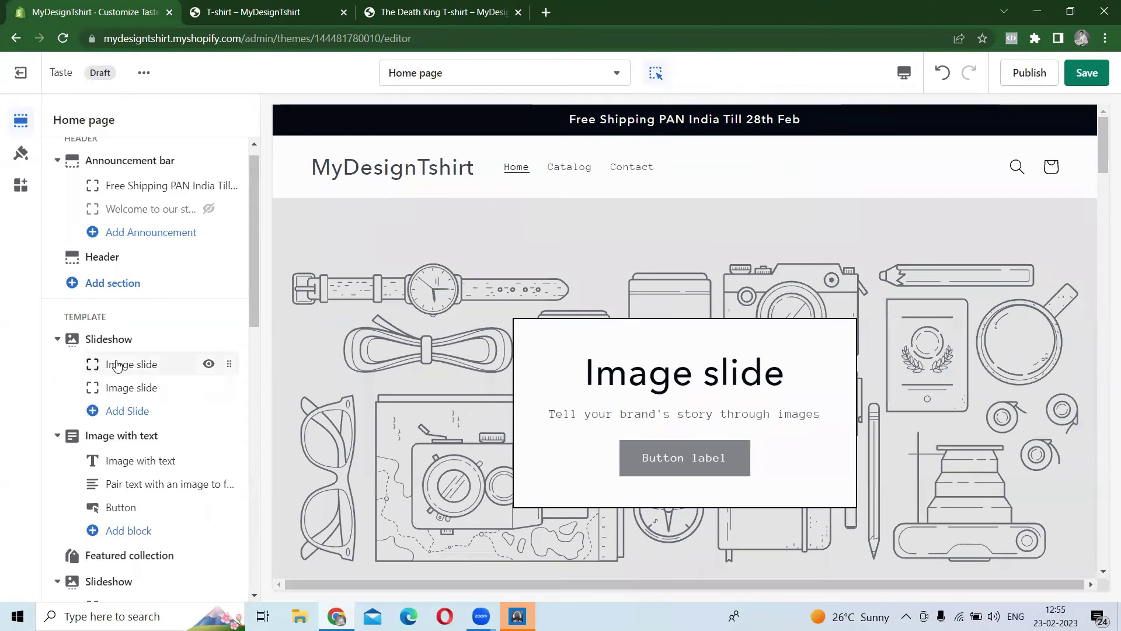
# - Set the first slide's image to the free Women's Fashion photo of clothes hanging on a rack
pyautogui.click(143, 365)
pyautogui.click(61, 119)
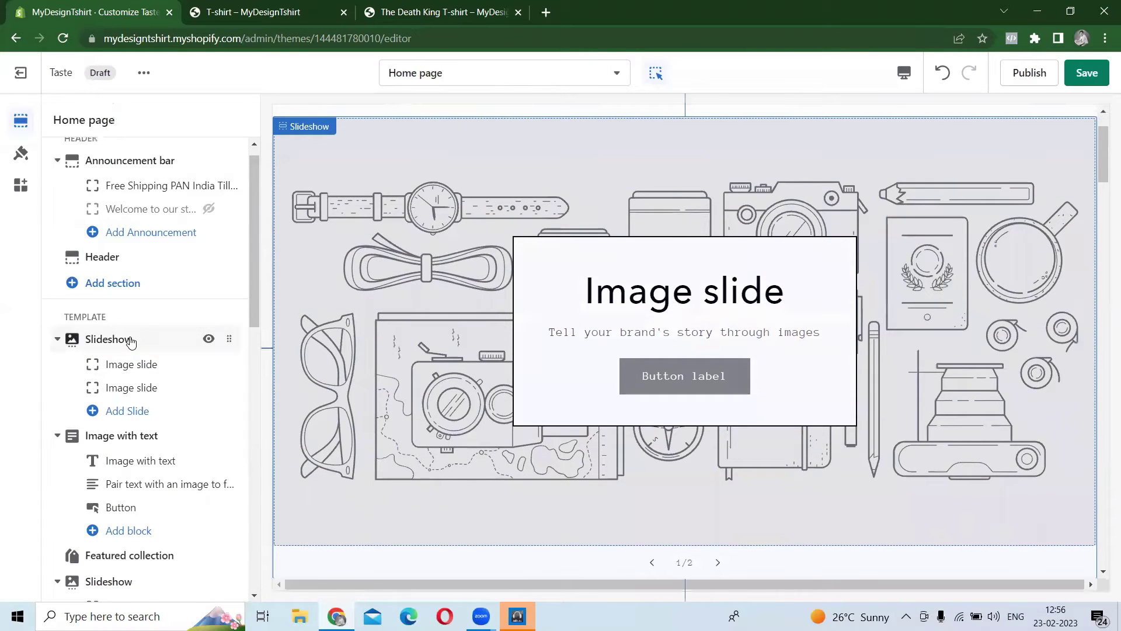
pyautogui.click(140, 363)
pyautogui.click(162, 205)
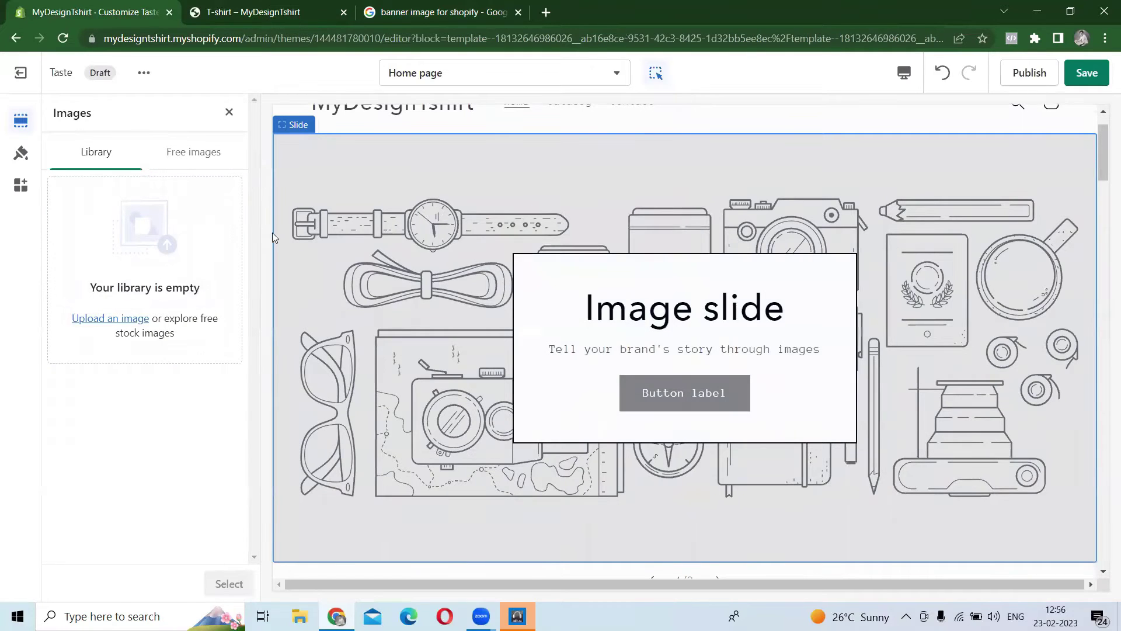
pyautogui.click(219, 161)
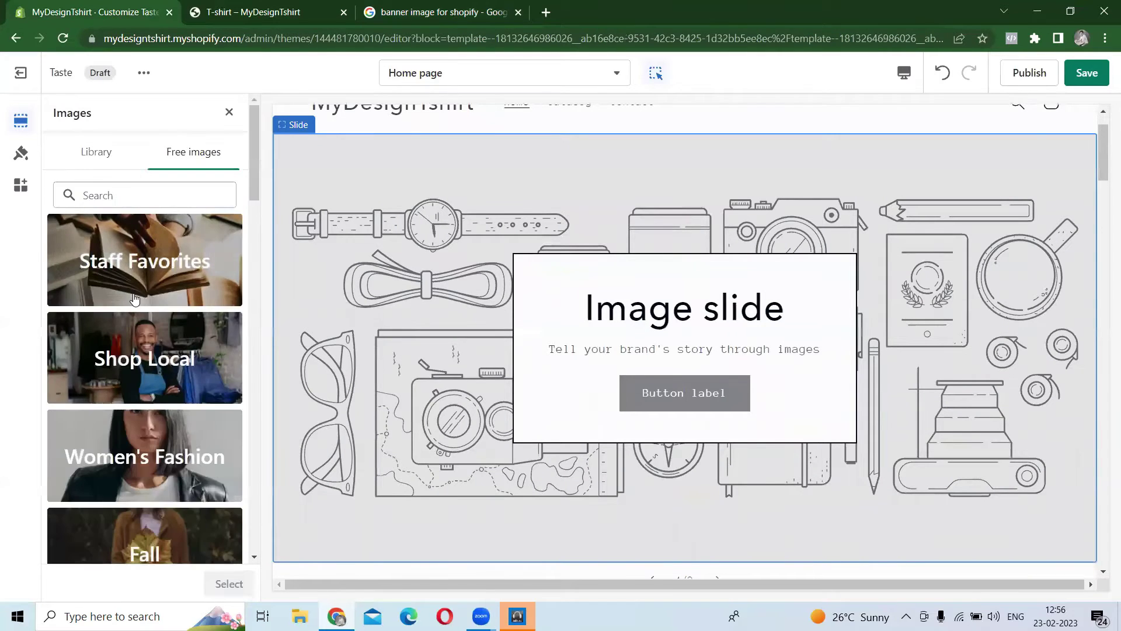
pyautogui.scroll(-2, 141, 367)
pyautogui.click(142, 375)
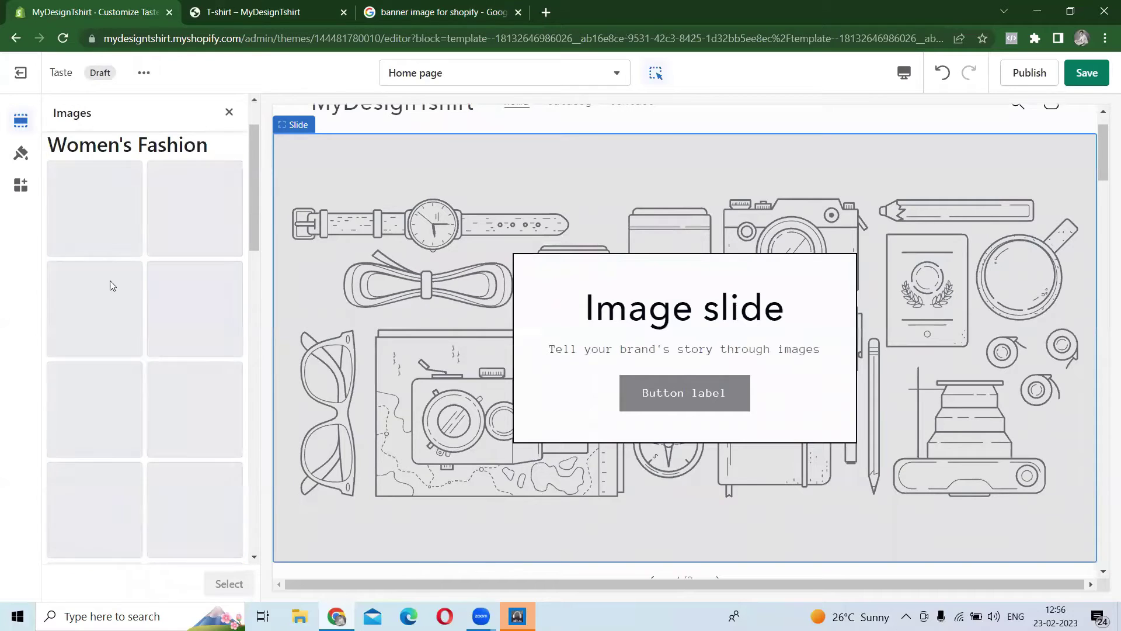
pyautogui.scroll(-10, 141, 350)
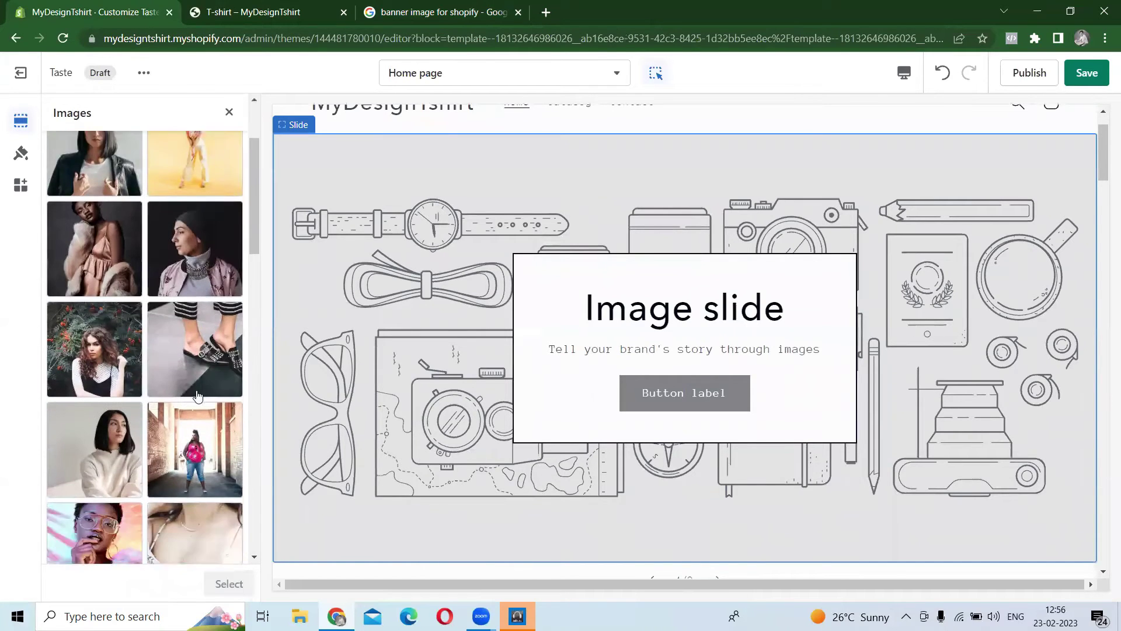
pyautogui.scroll(-8, 163, 412)
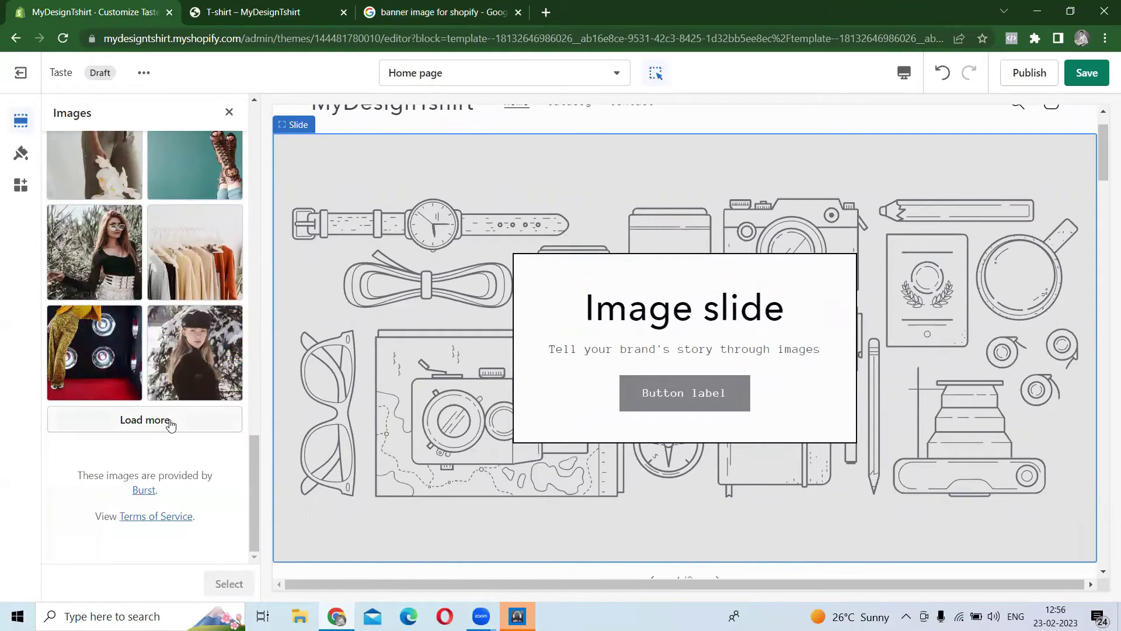
pyautogui.click(195, 252)
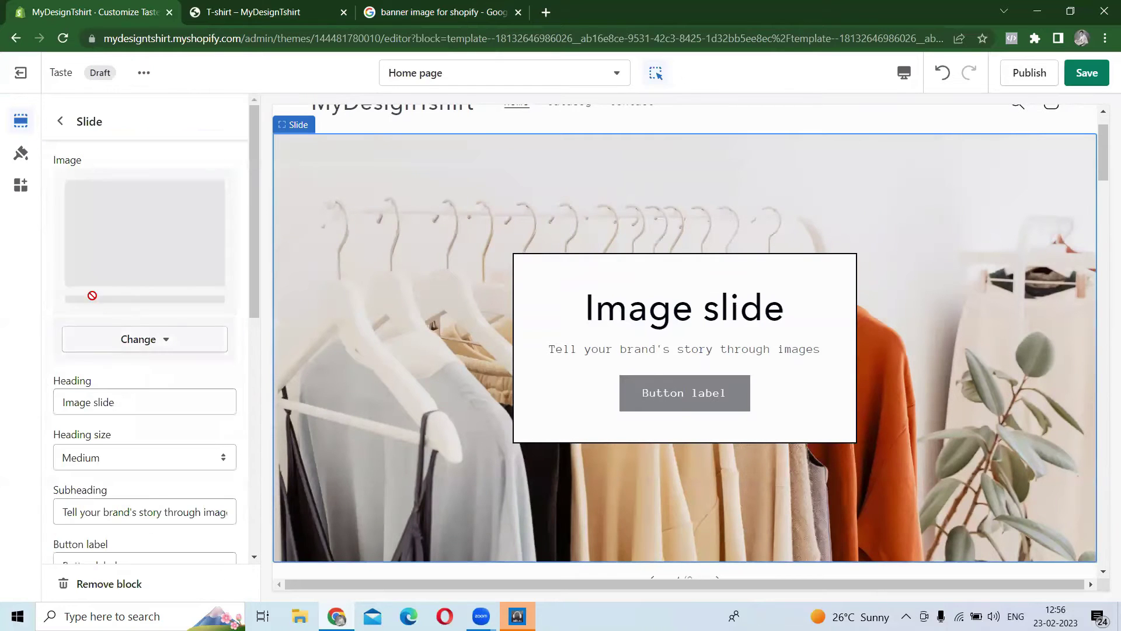
pyautogui.moveTo(129, 280)
# - Set the second slide's image to the free Men's Fashion photo of a blue suit, white cuff and wristwatch
pyautogui.click(60, 121)
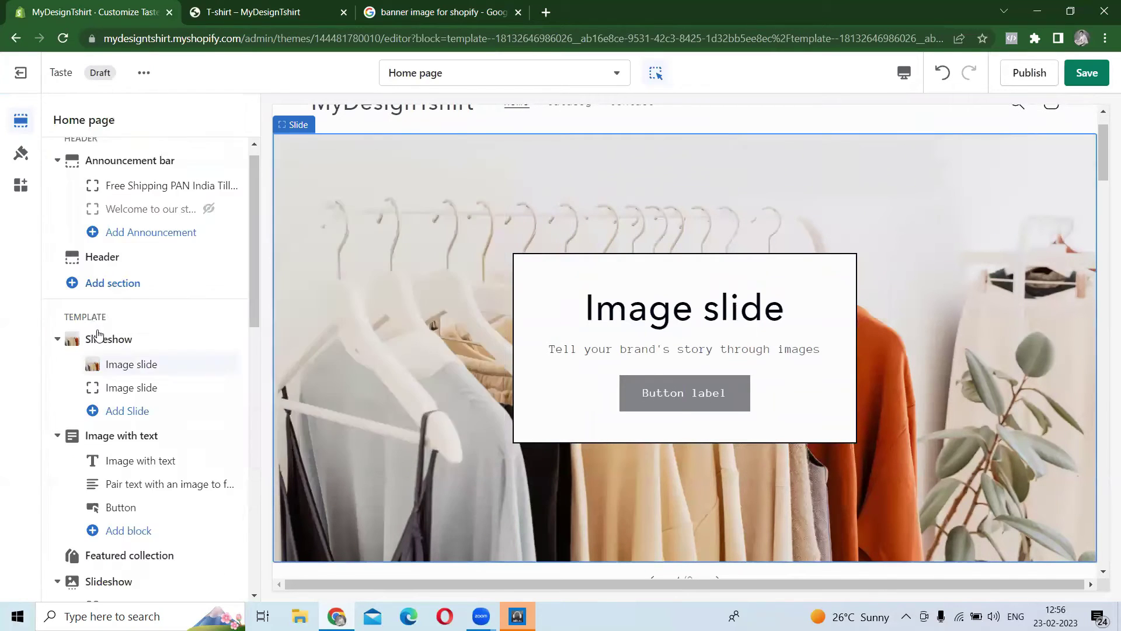
pyautogui.click(129, 389)
pyautogui.click(170, 211)
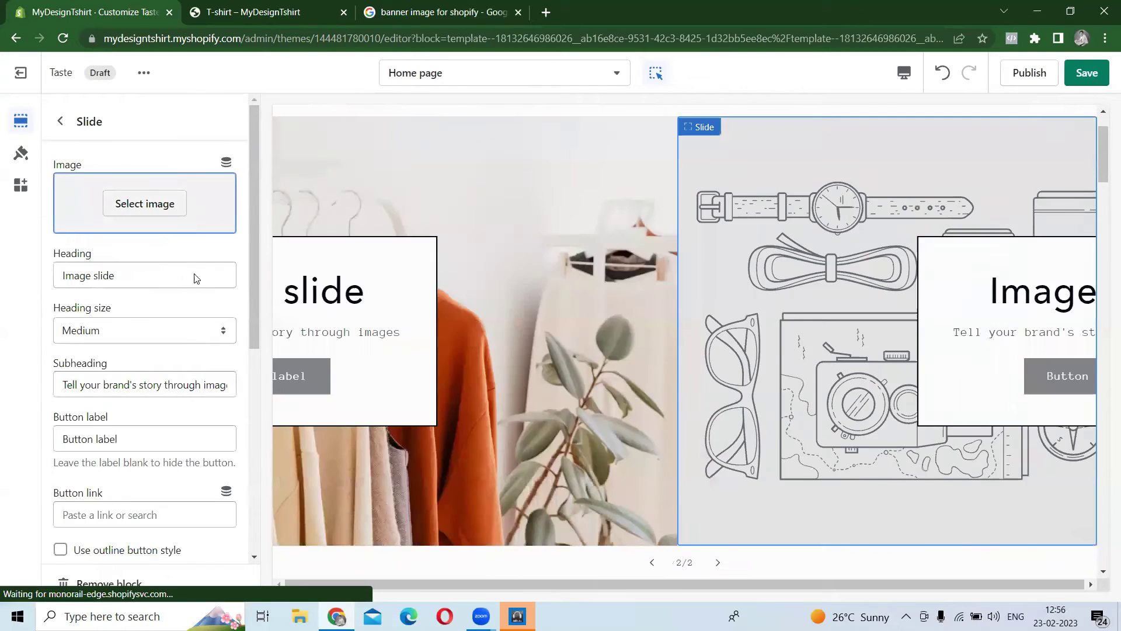
pyautogui.click(203, 164)
pyautogui.scroll(-3, 185, 283)
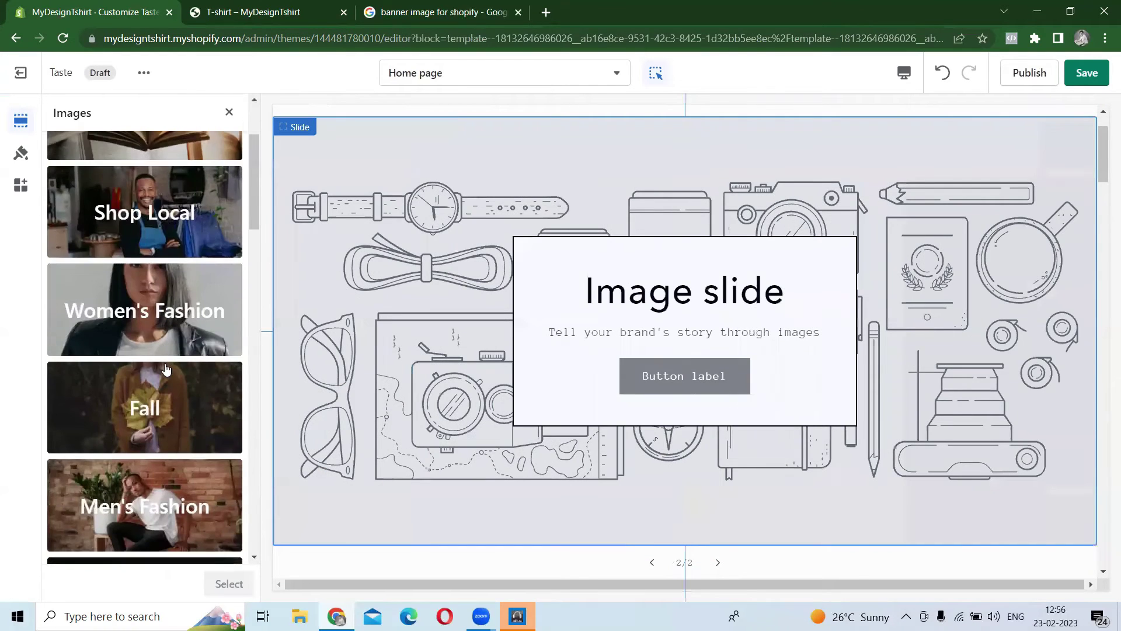
pyautogui.scroll(-3, 184, 377)
pyautogui.click(179, 374)
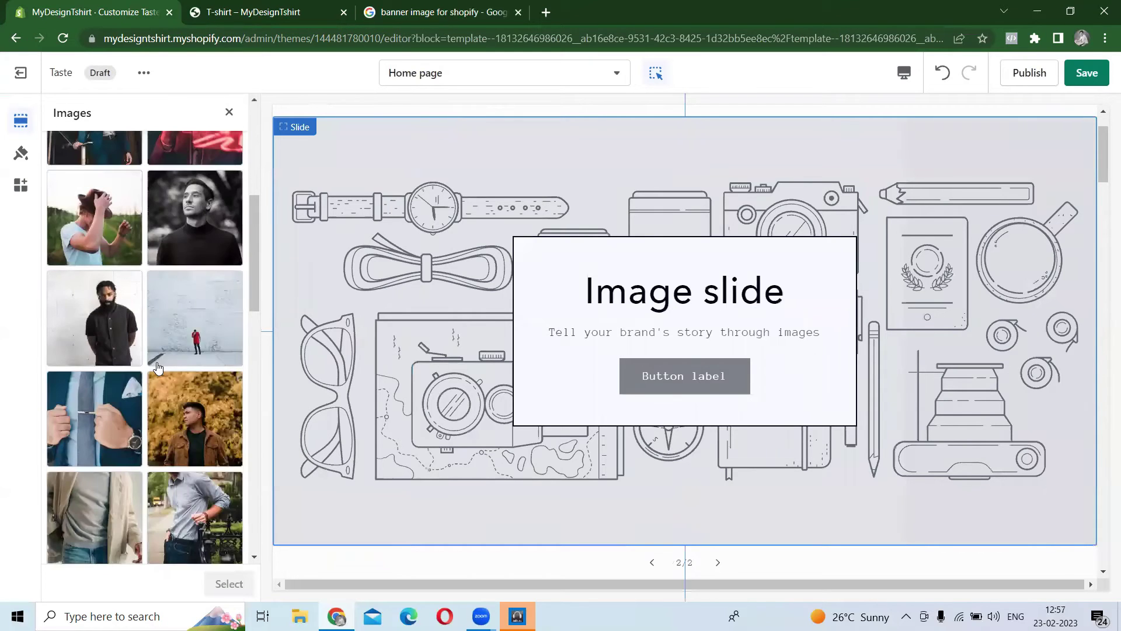
pyautogui.scroll(-5, 140, 390)
pyautogui.scroll(-5, 140, 390)
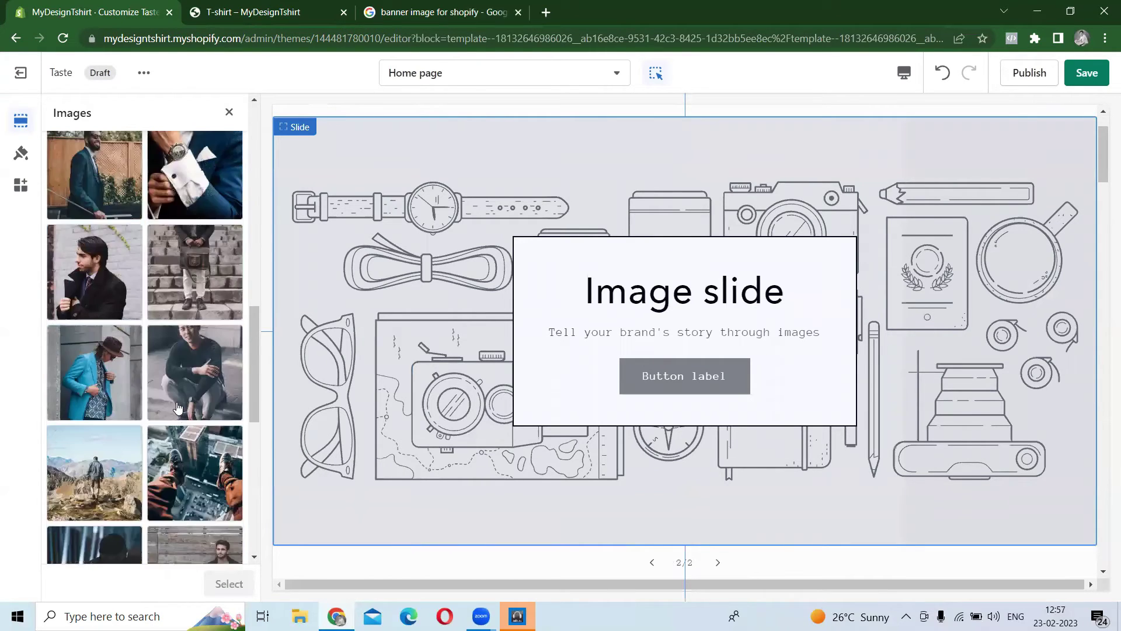
pyautogui.scroll(2, 190, 406)
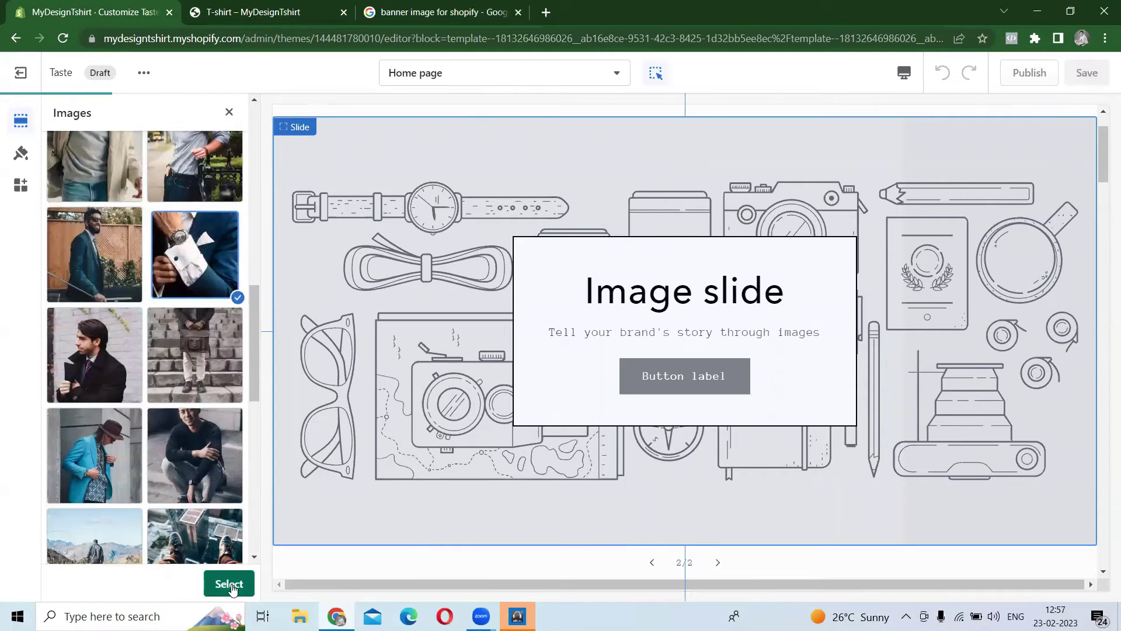
pyautogui.click(230, 585)
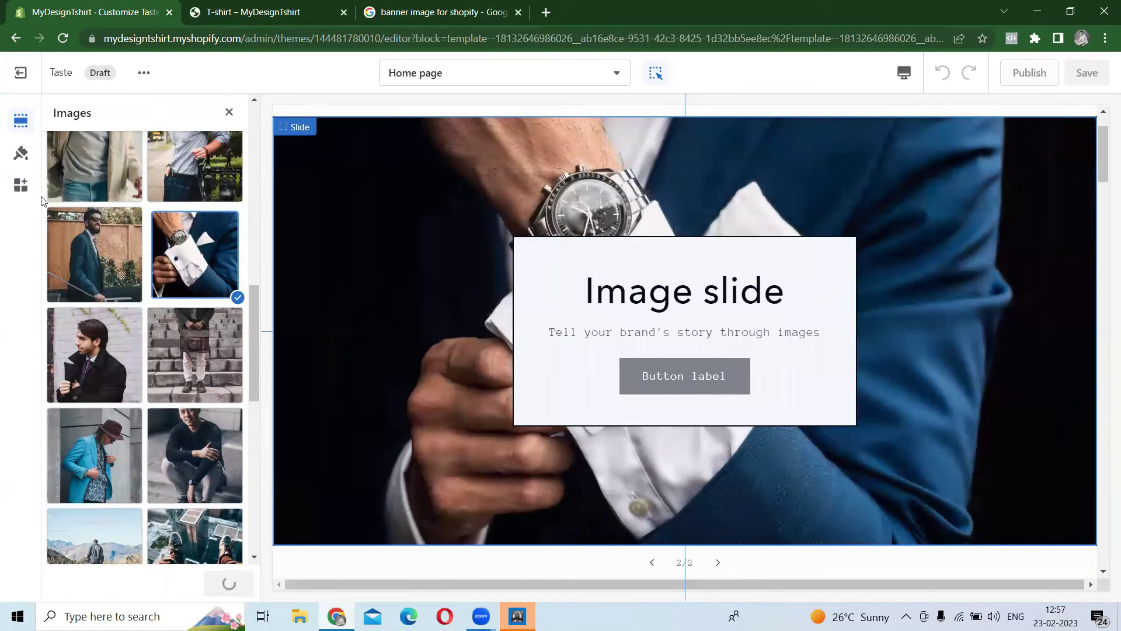
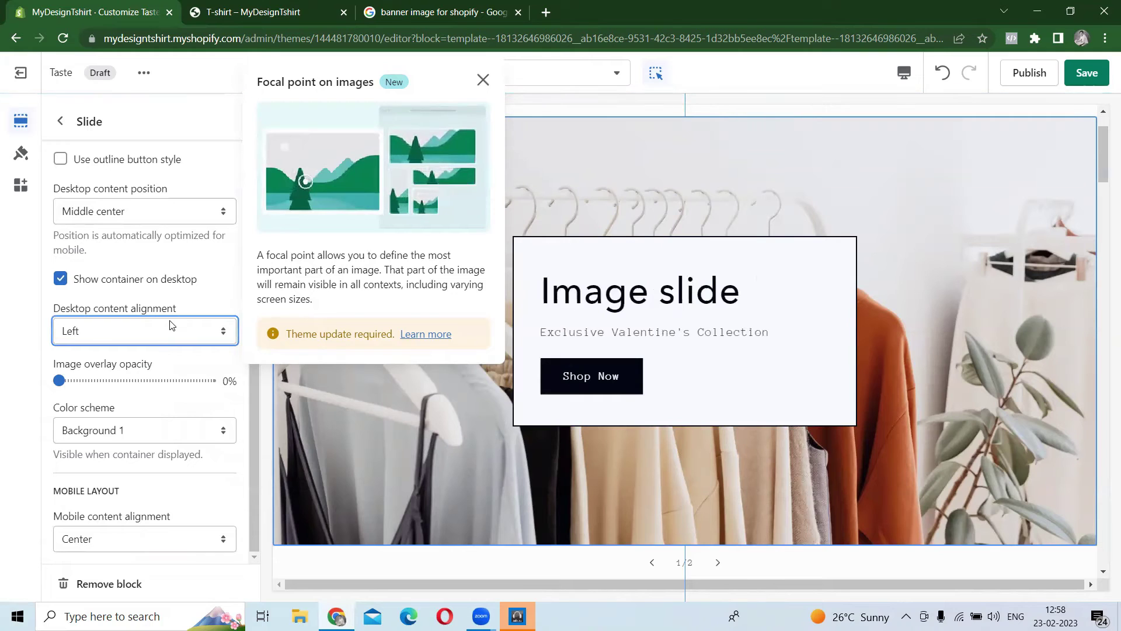
# - Try Right as the first slide's desktop content alignment and set it to Center
pyautogui.click(146, 385)
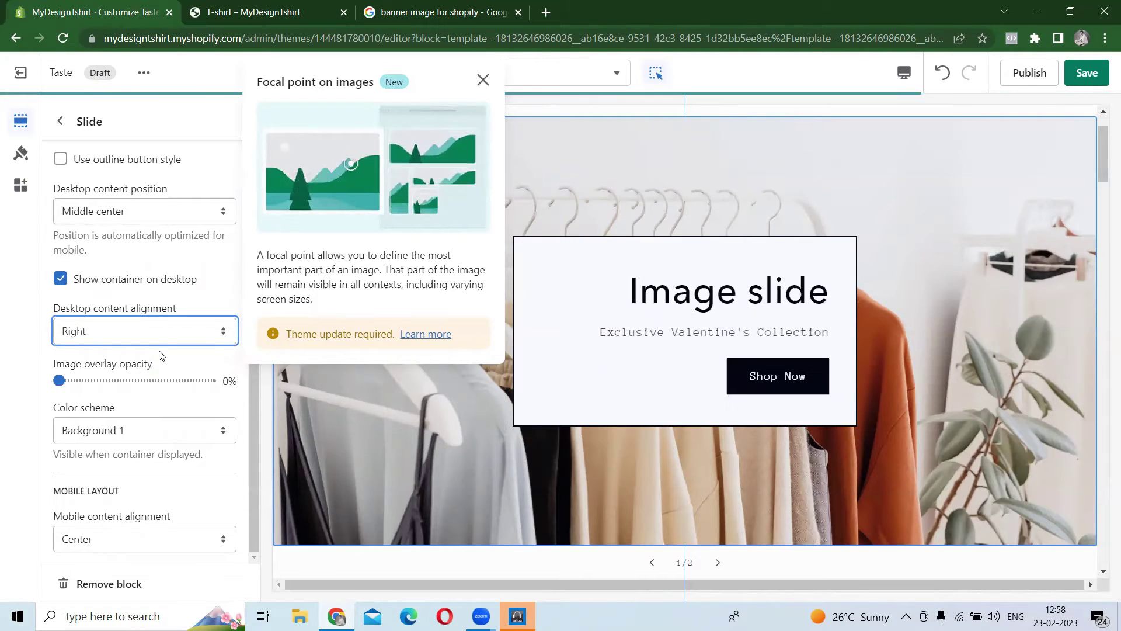
pyautogui.click(149, 333)
pyautogui.click(145, 375)
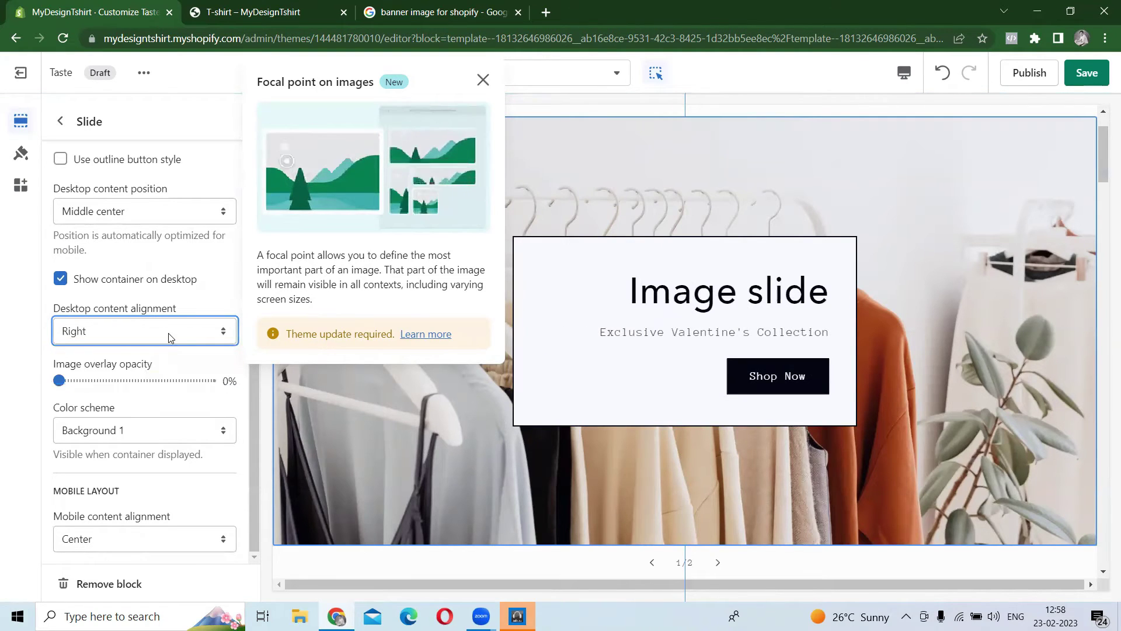
pyautogui.click(144, 331)
pyautogui.click(140, 363)
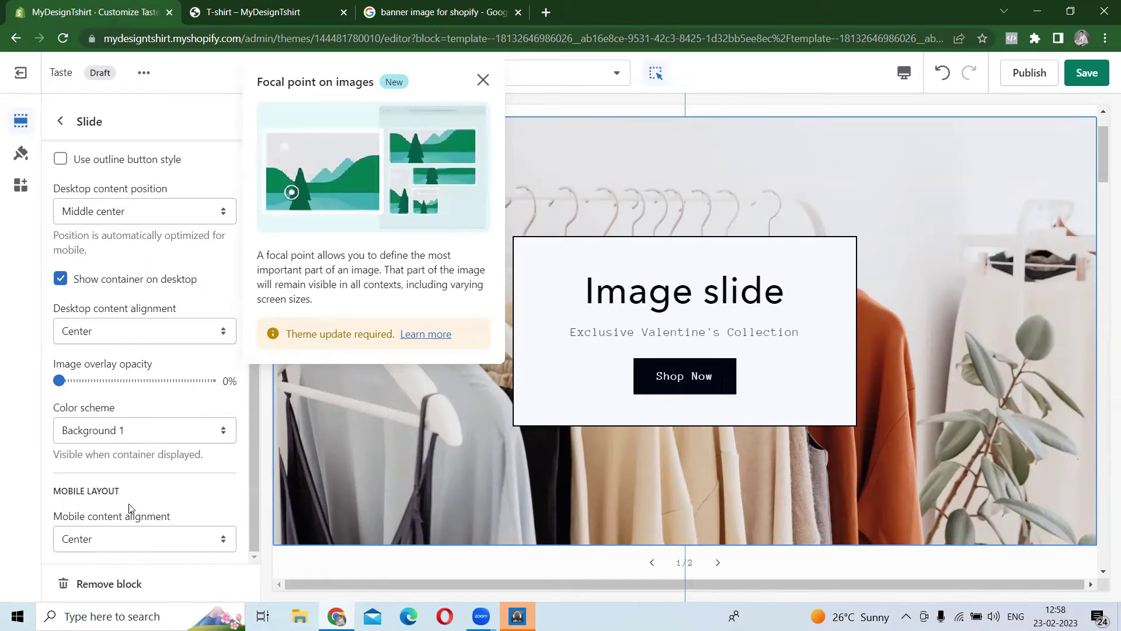
# - Choose Center for the first slide's mobile content alignment and try toggling its desktop container
pyautogui.click(166, 547)
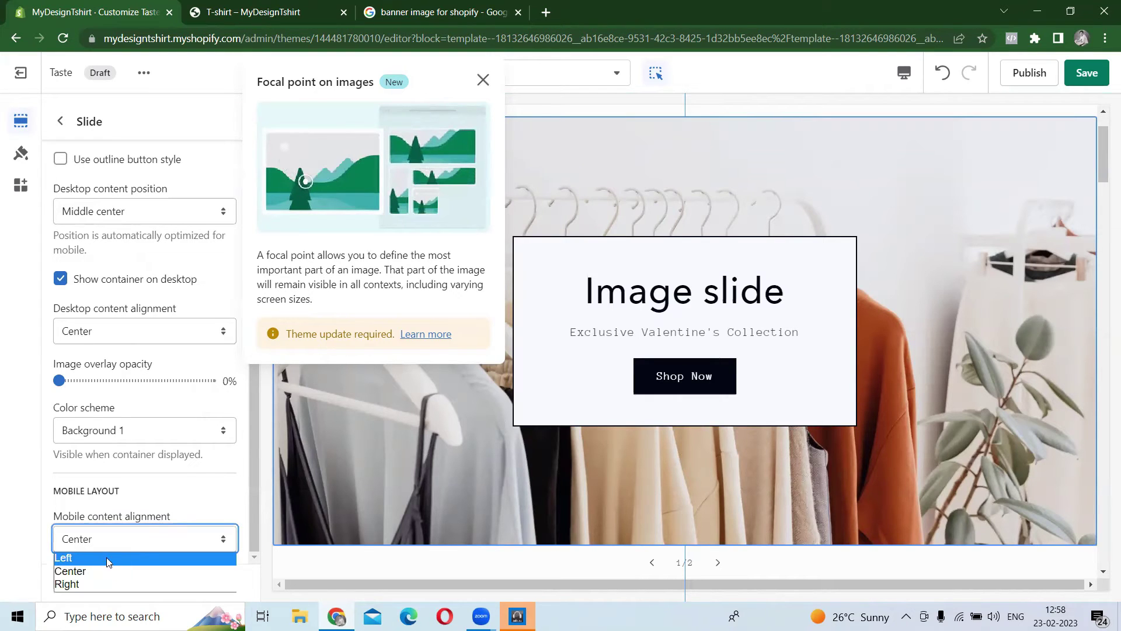
pyautogui.click(113, 571)
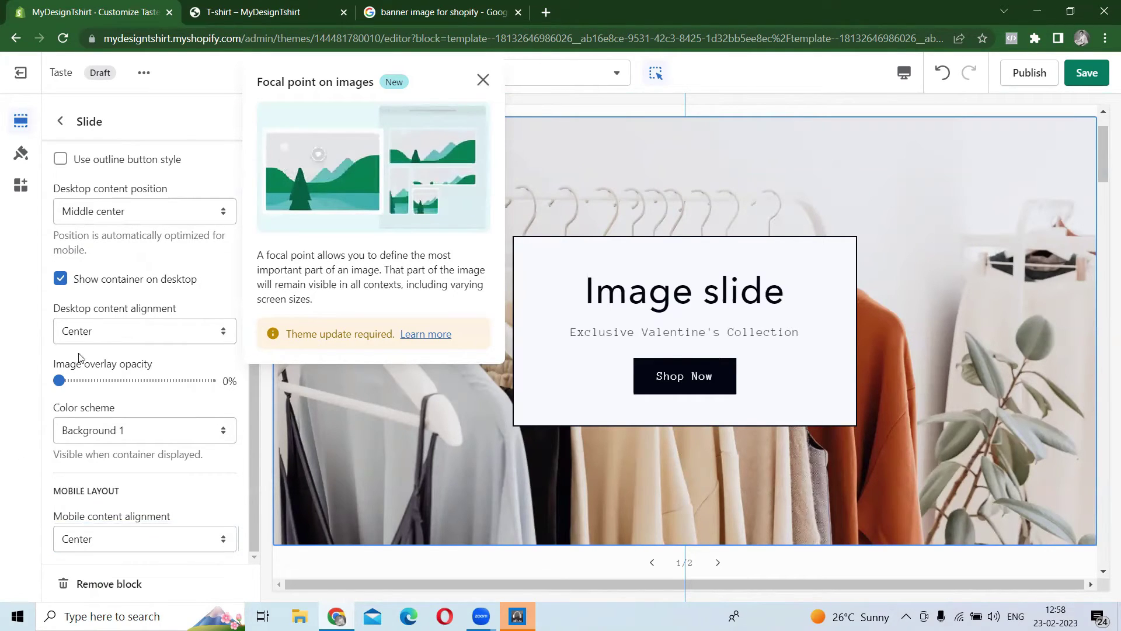
pyautogui.click(61, 279)
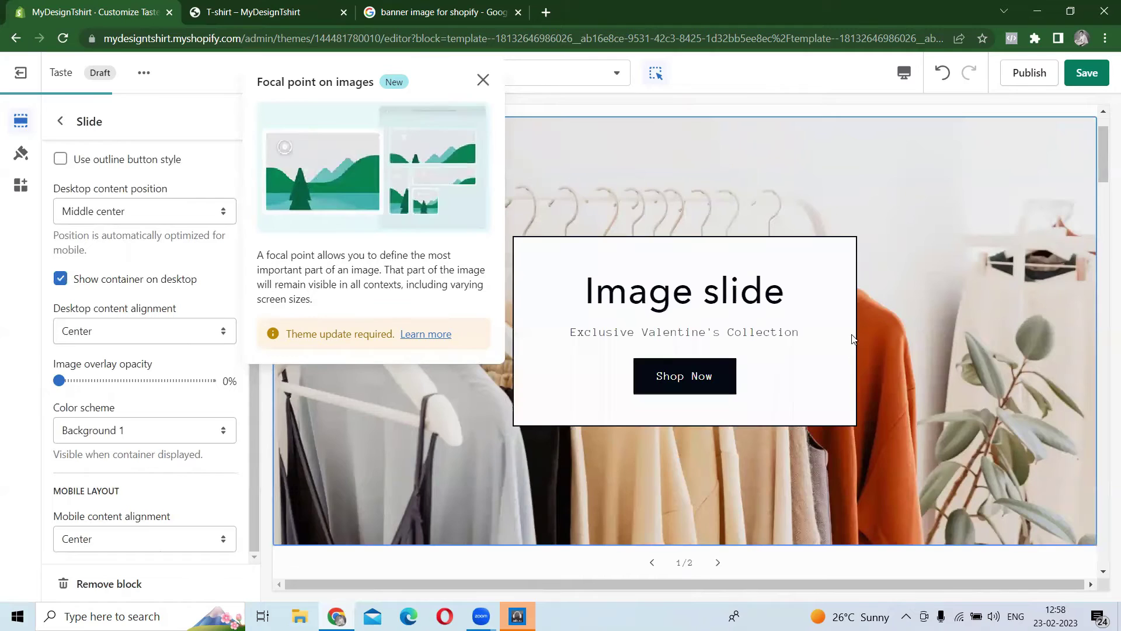
# - Preview the home page in the mobile layout and return to the desktop layout
pyautogui.click(60, 120)
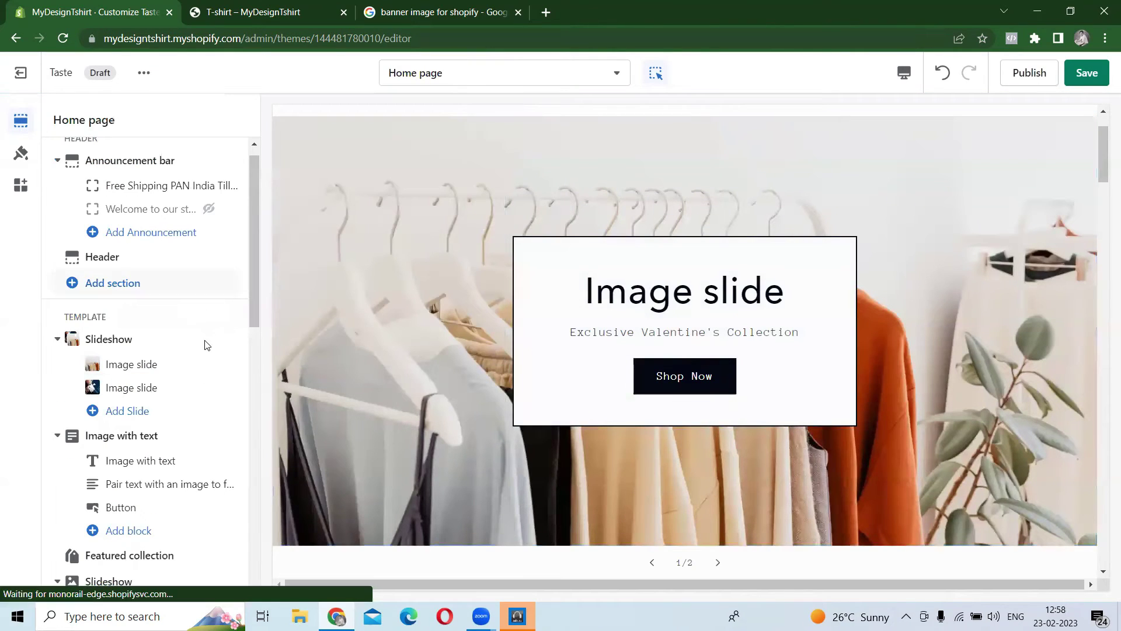
pyautogui.click(904, 73)
pyautogui.click(940, 111)
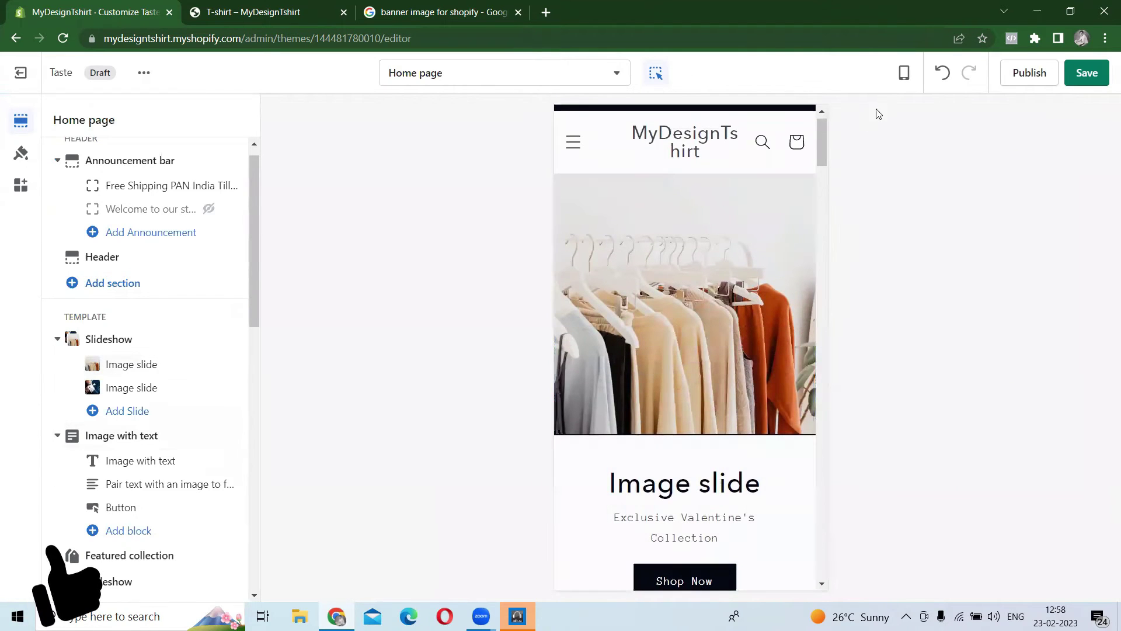
pyautogui.click(898, 81)
pyautogui.click(942, 141)
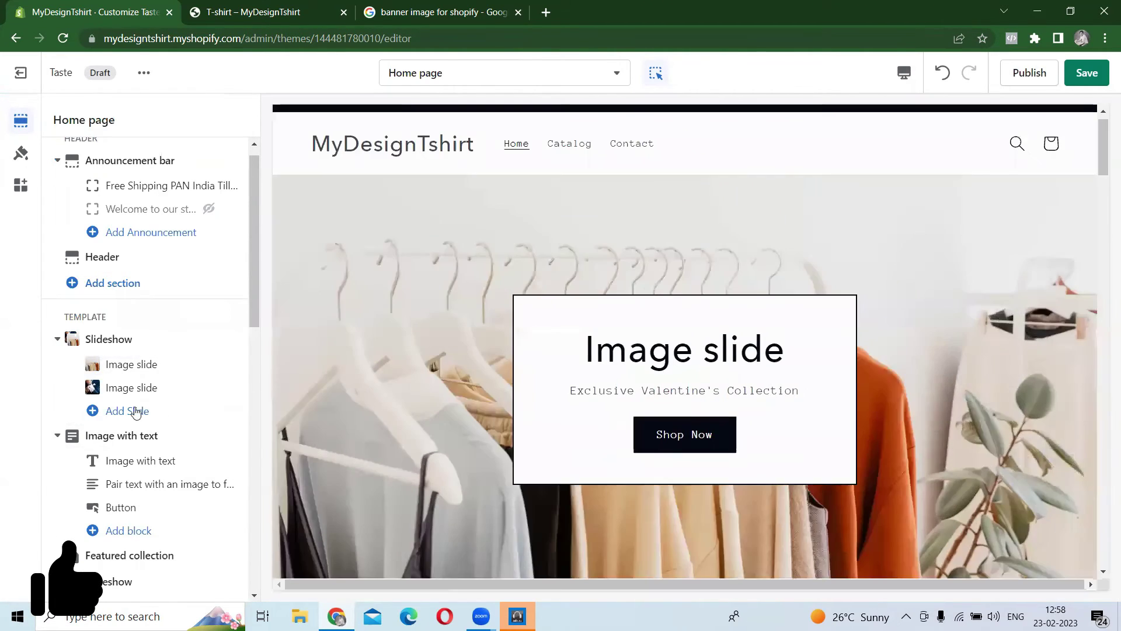
# - Remove the Image with text section directly below the first slideshow
pyautogui.scroll(-3, 130, 419)
pyautogui.moveTo(88, 290)
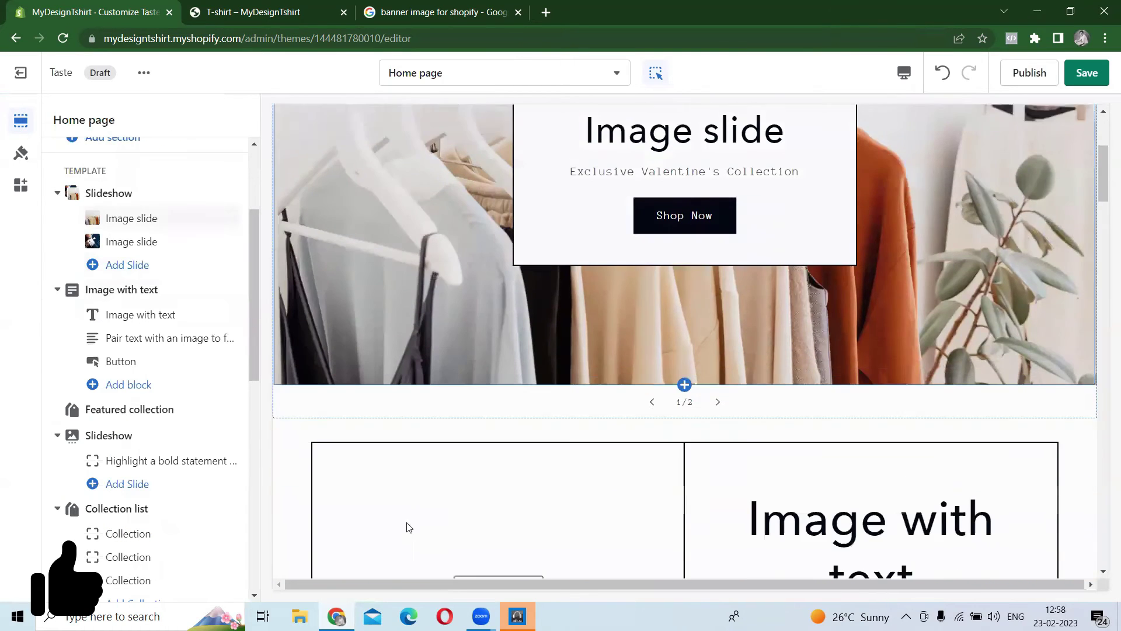
pyautogui.click(102, 298)
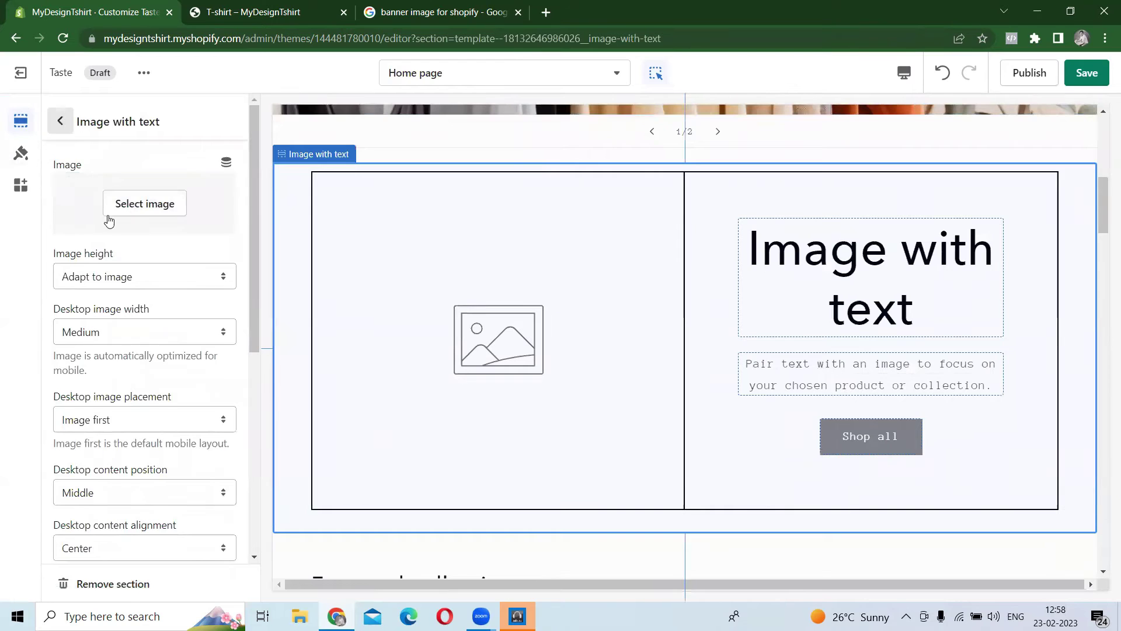
pyautogui.scroll(-5, 92, 553)
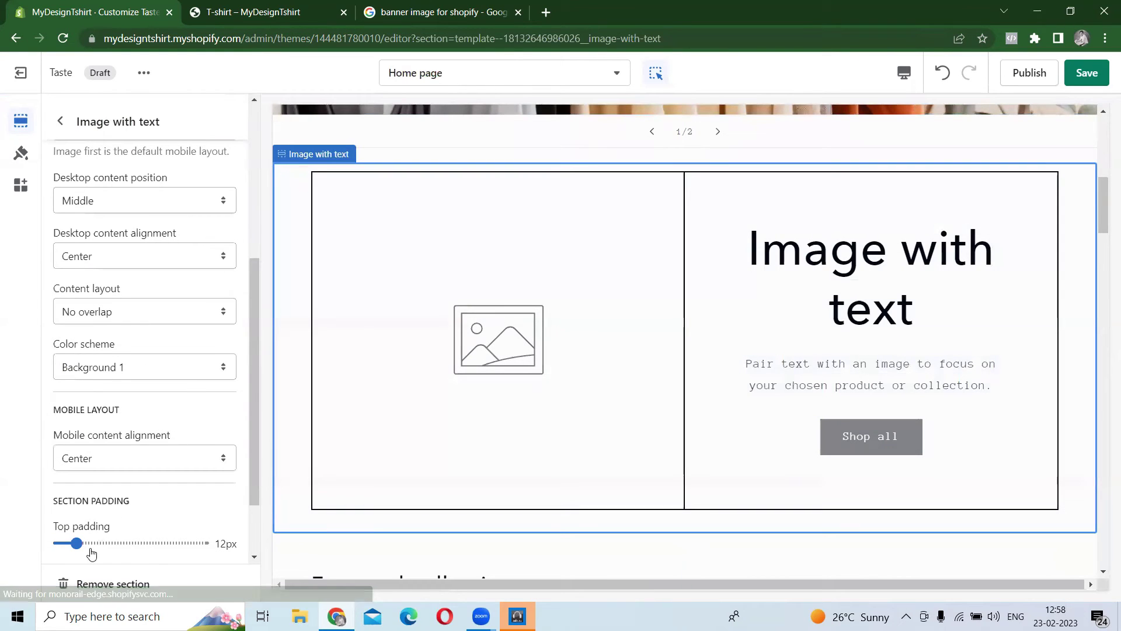
pyautogui.click(94, 584)
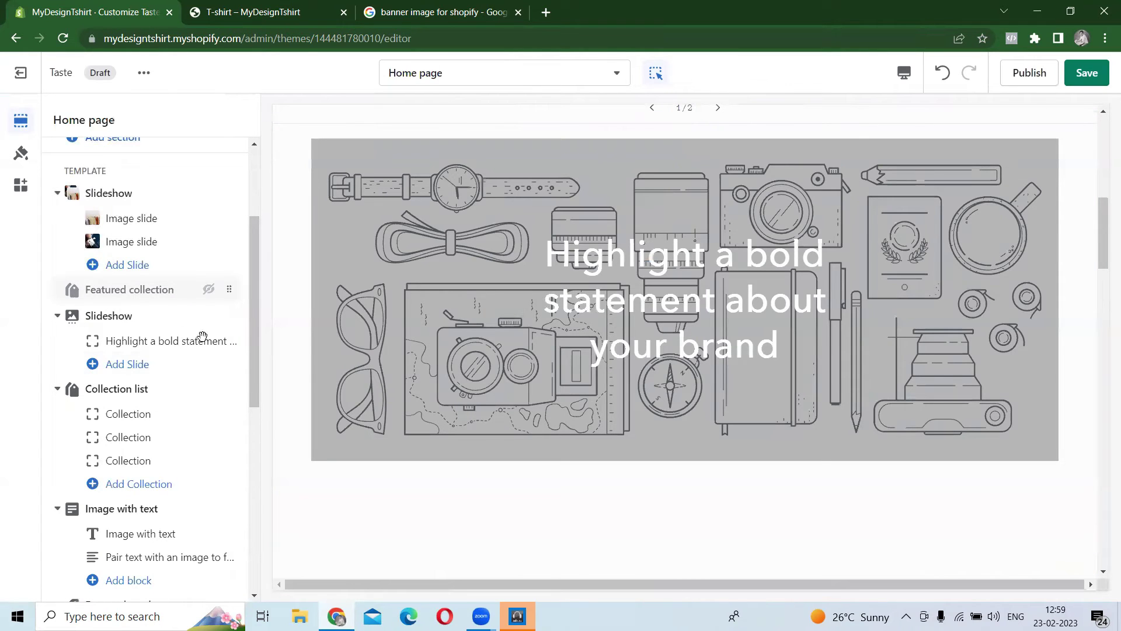
# - Hide the Featured collection section below the first slideshow and remove the second Slideshow section
pyautogui.click(208, 289)
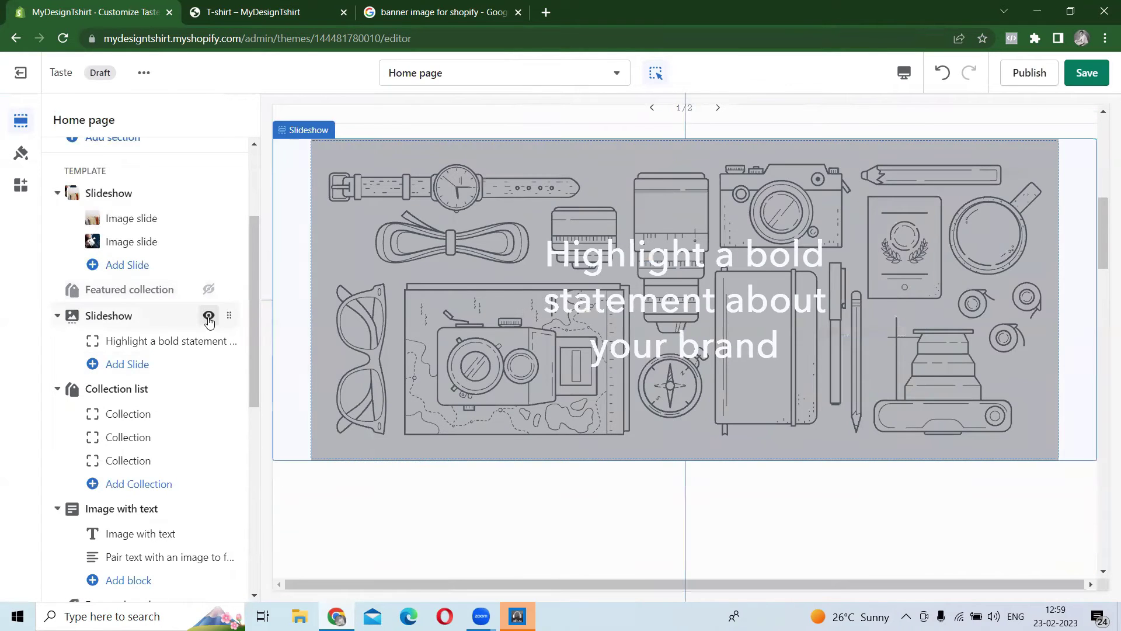
pyautogui.click(140, 329)
pyautogui.scroll(-3, 120, 497)
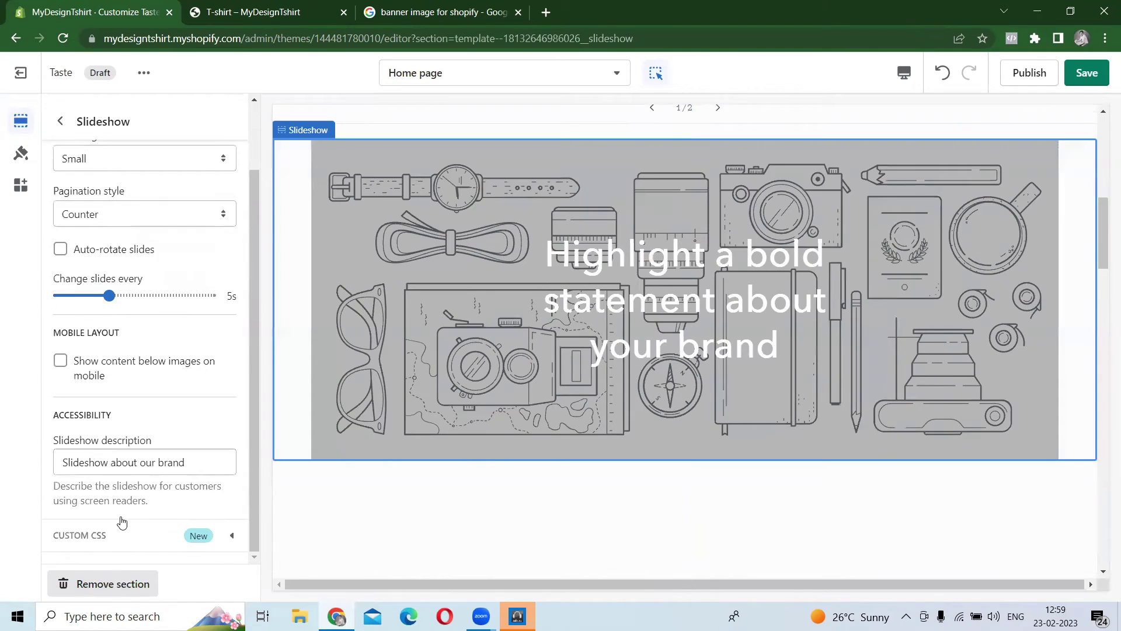
pyautogui.click(93, 583)
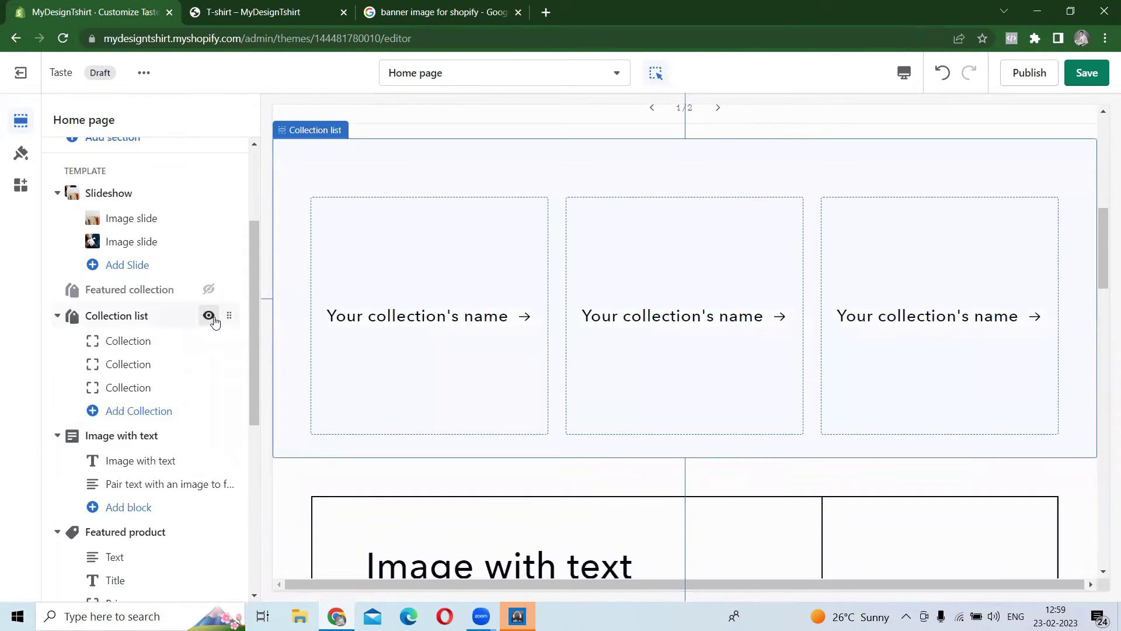
# - Assign the T-shirt collection to the first block of the Collection list and hide that section
pyautogui.click(144, 341)
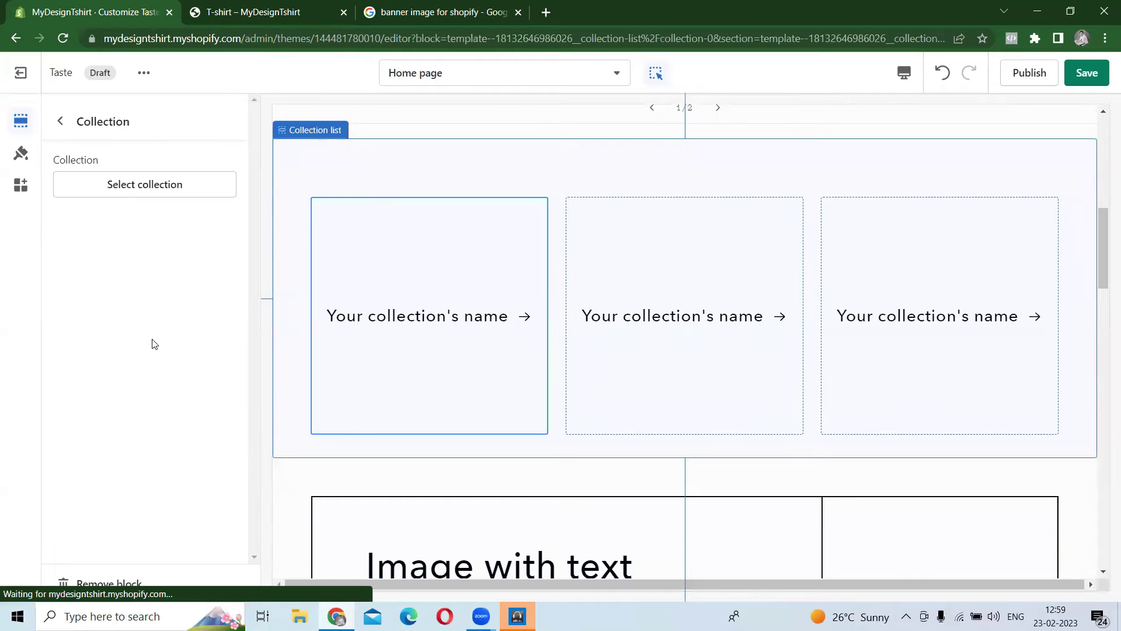
pyautogui.click(138, 184)
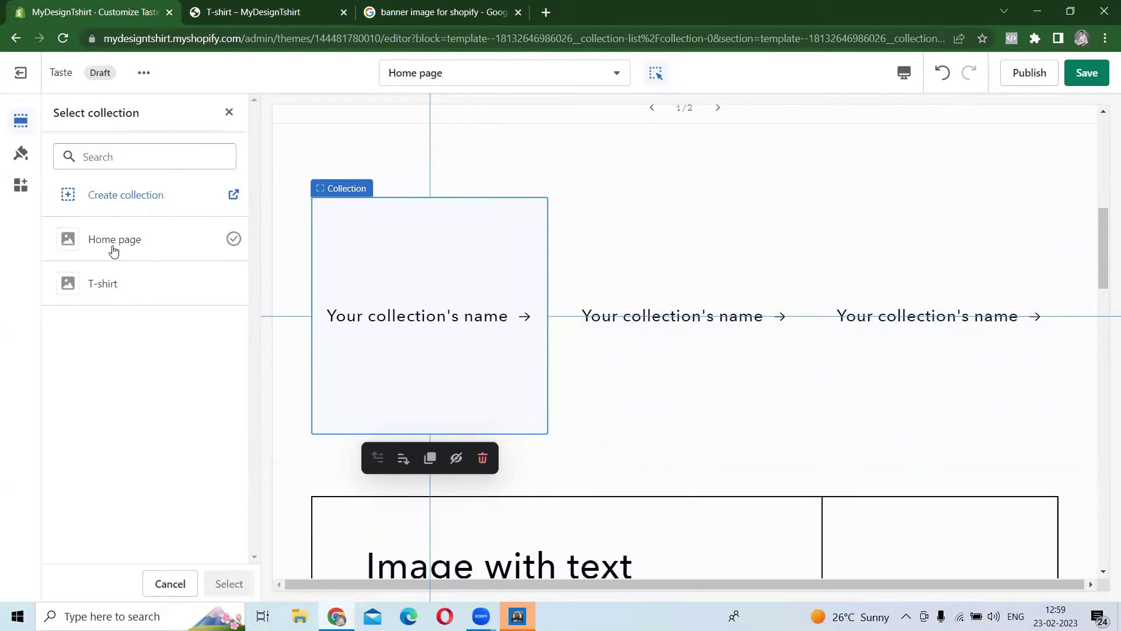
pyautogui.click(111, 282)
pyautogui.click(228, 584)
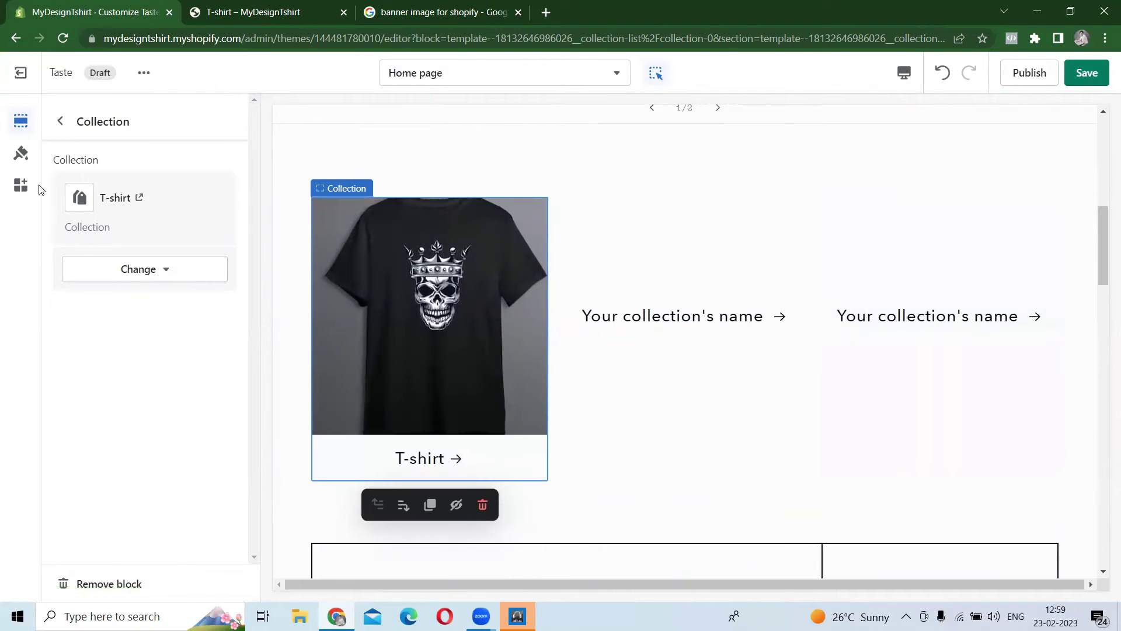
pyautogui.click(62, 123)
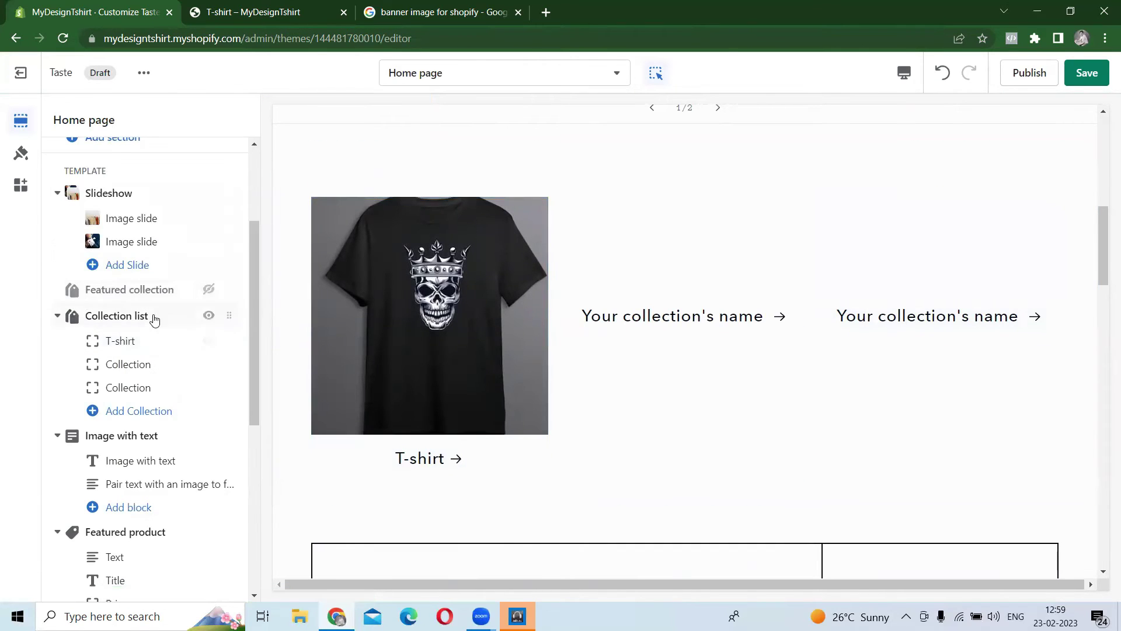
pyautogui.click(207, 316)
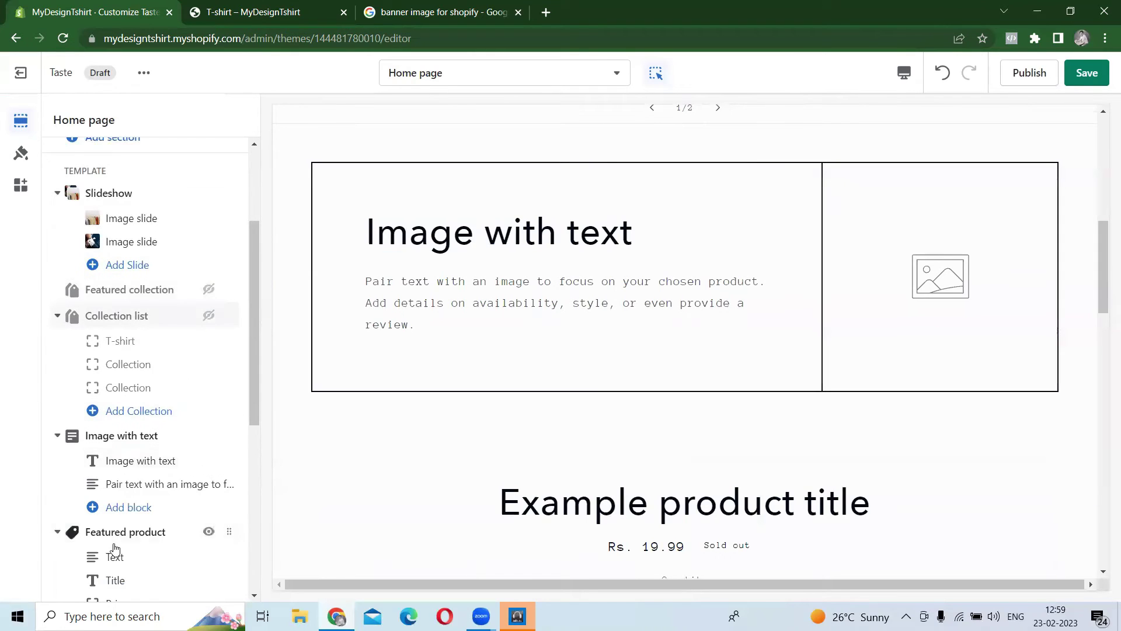
# - Set the Featured product section's product to The Death King T-shirt
pyautogui.scroll(-1, 115, 549)
pyautogui.click(122, 460)
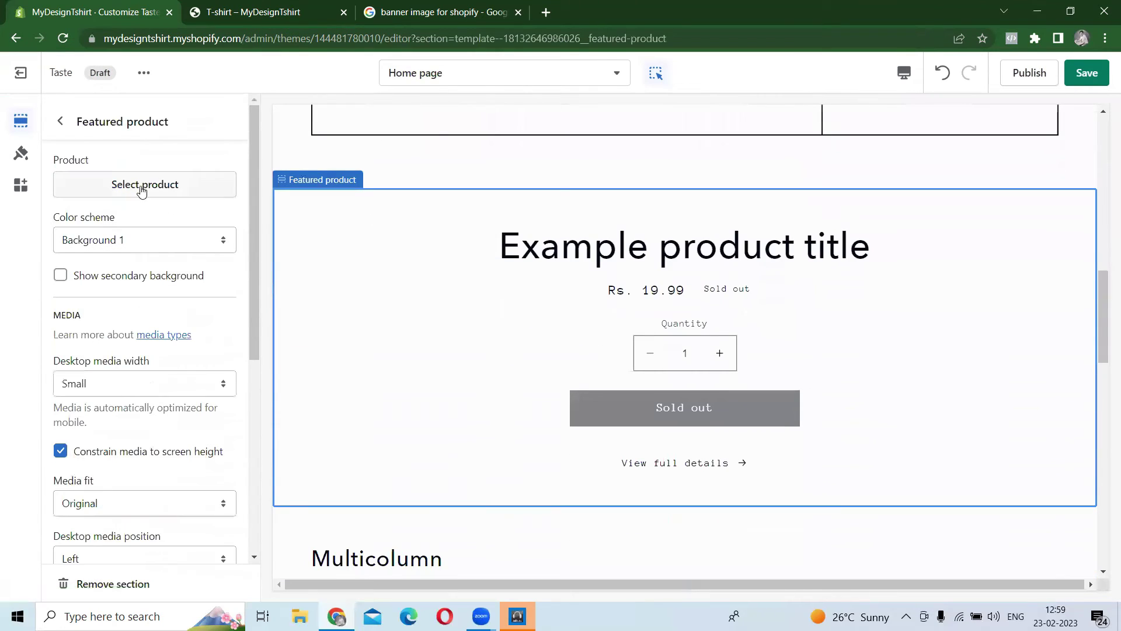
pyautogui.click(141, 191)
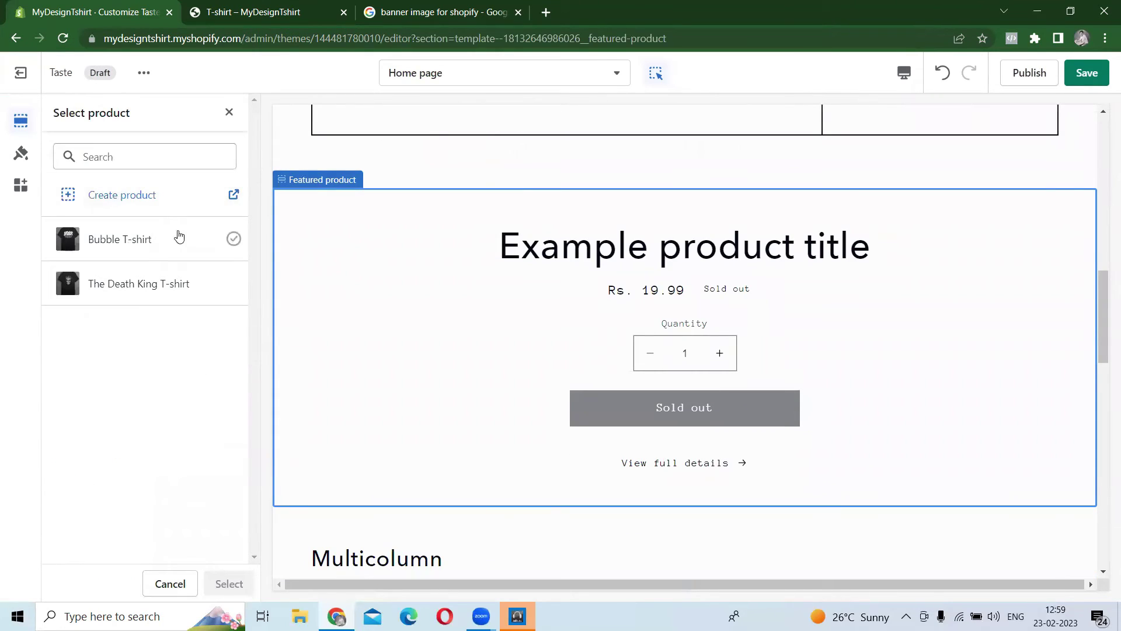
pyautogui.click(217, 284)
pyautogui.click(231, 583)
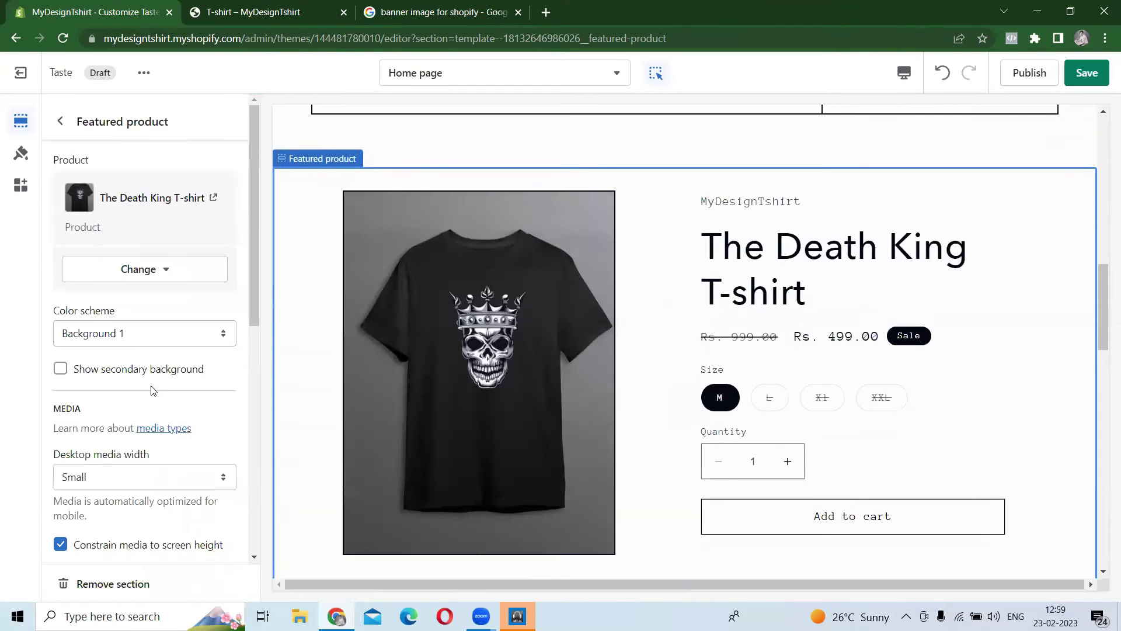
pyautogui.click(60, 121)
# - Move the Image with text section below Multicolumn and hide the Multicolumn section
pyautogui.scroll(2, 177, 388)
pyautogui.scroll(5, 557, 399)
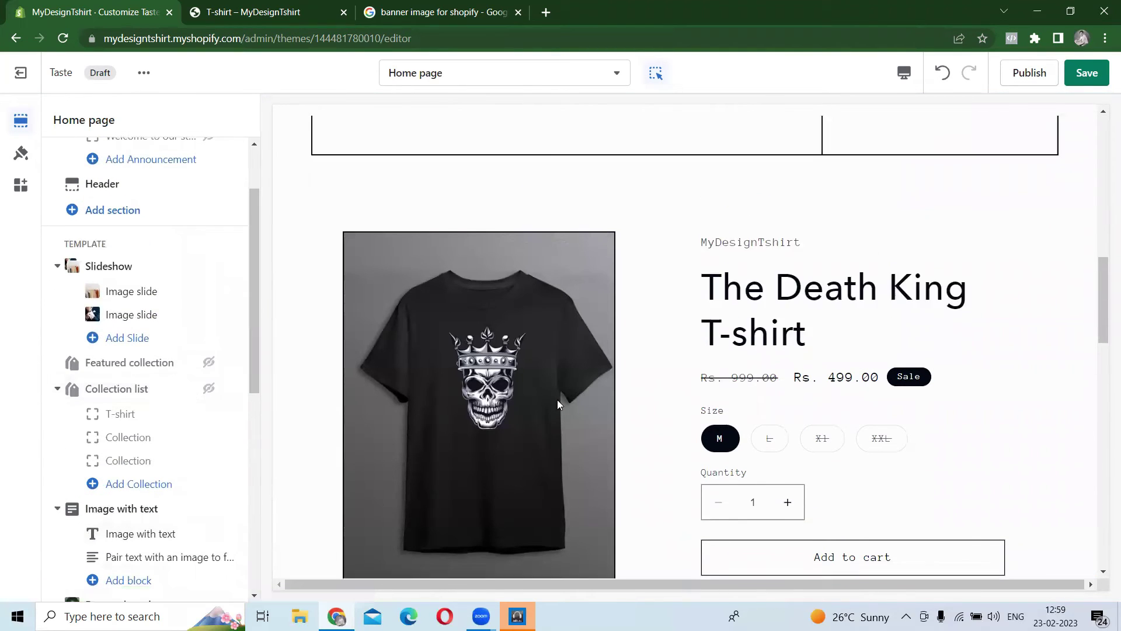
pyautogui.scroll(-3, 565, 403)
pyautogui.scroll(-3, 227, 434)
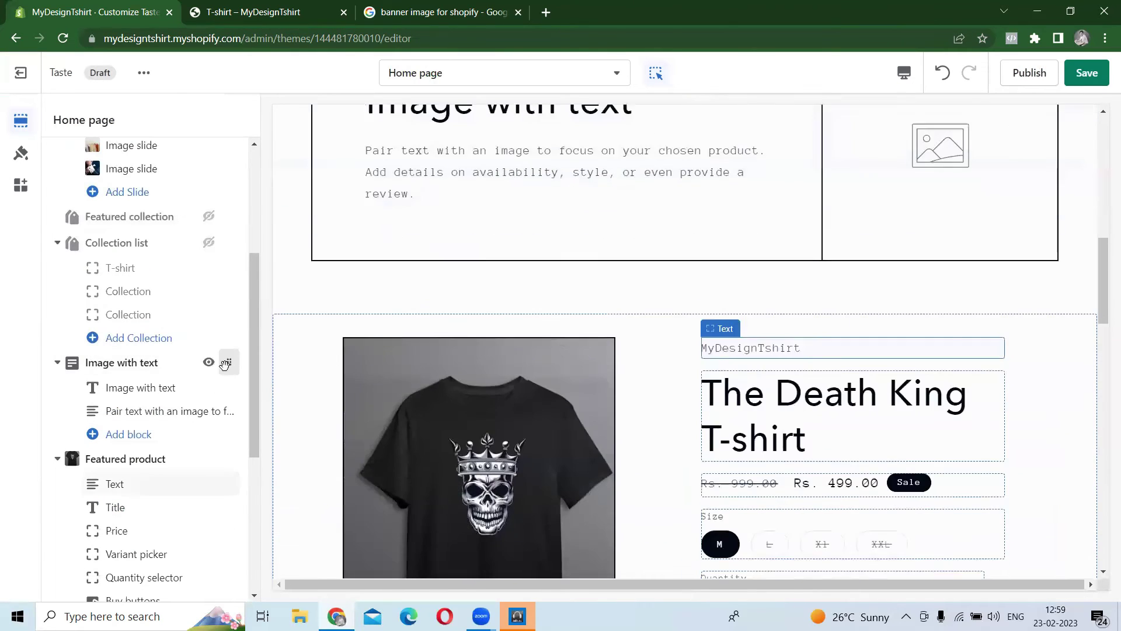
pyautogui.moveTo(228, 363); pyautogui.dragTo(235, 431)
pyautogui.scroll(-3, 613, 435)
pyautogui.scroll(-5, 170, 492)
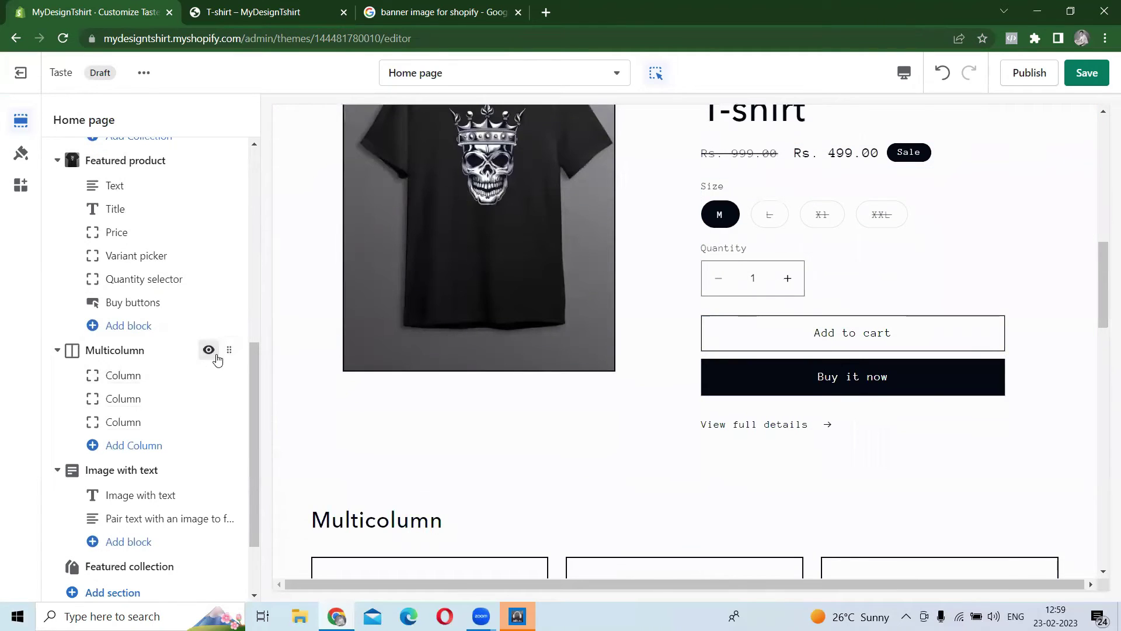
pyautogui.click(216, 357)
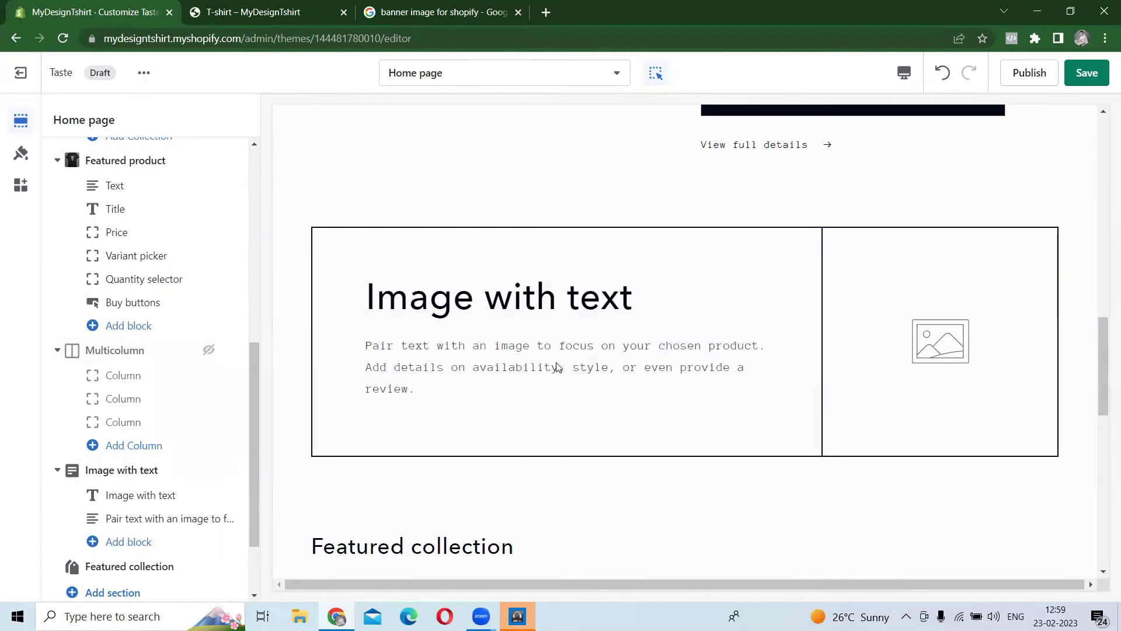
# - Set the Image with text section's image to the library photo of clothes hanging on a rack
pyautogui.click(138, 478)
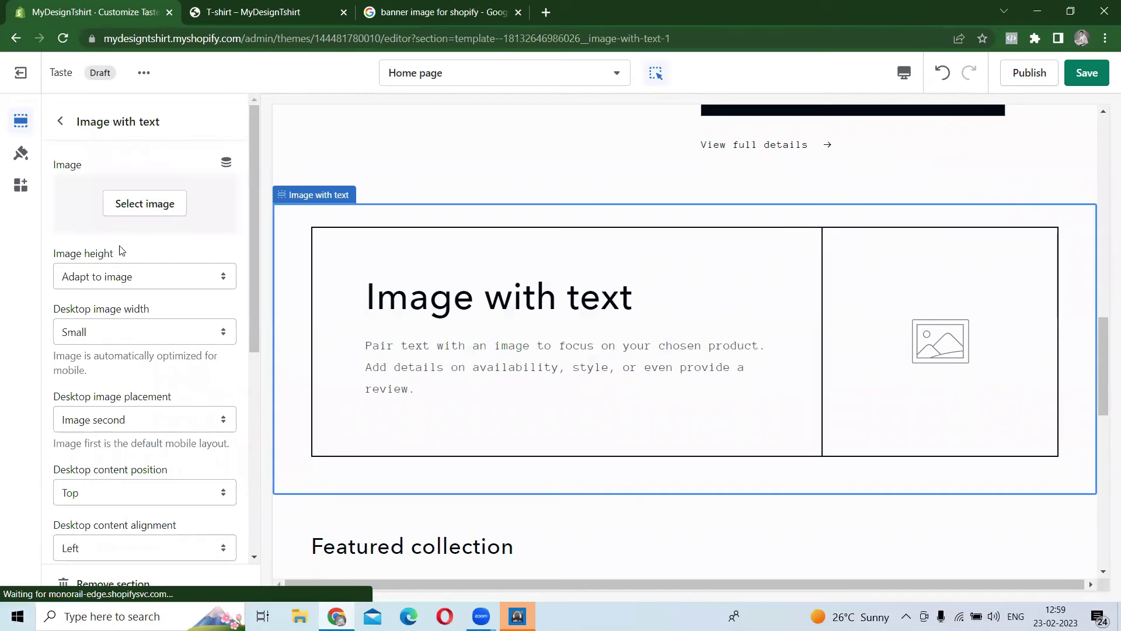
pyautogui.click(168, 205)
pyautogui.click(94, 323)
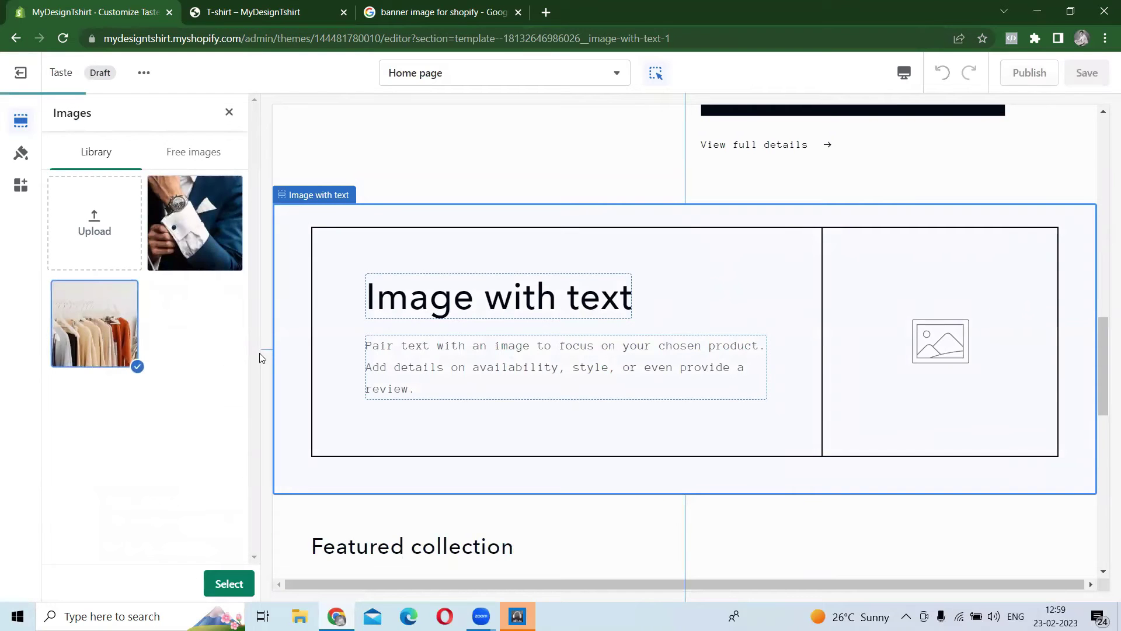
pyautogui.click(227, 571)
pyautogui.scroll(-3, 77, 121)
pyautogui.click(60, 121)
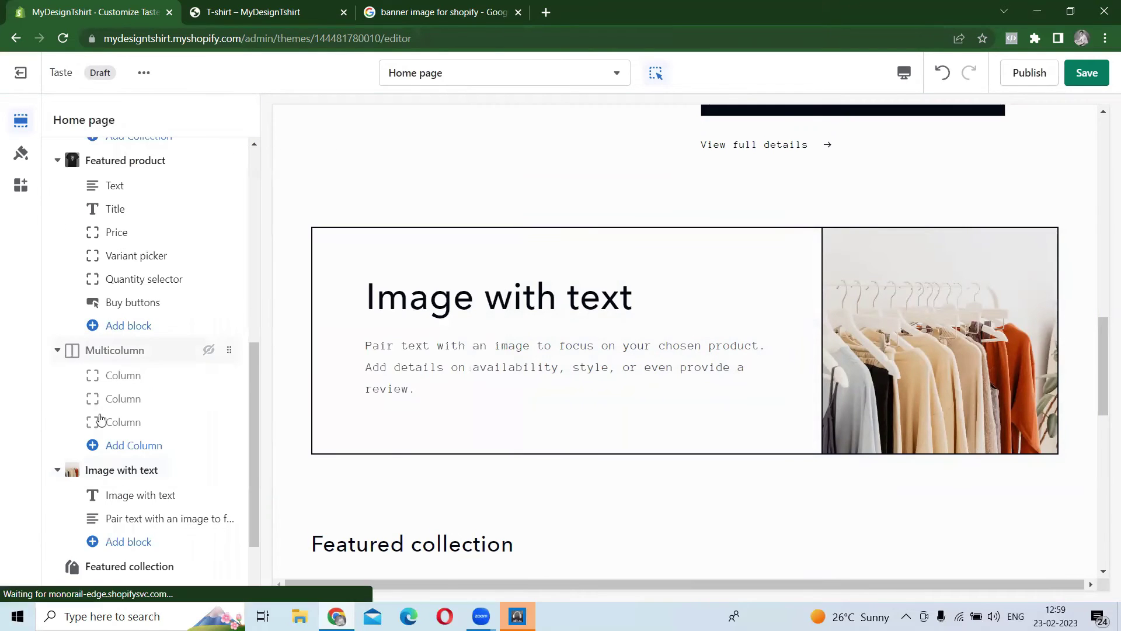
# - Change the Image with text section's heading to "My Design T-shirt"
pyautogui.scroll(-2, 100, 421)
pyautogui.click(134, 398)
pyautogui.click(143, 182)
pyautogui.write('M')
pyautogui.write('y DeSIg=')
pyautogui.press('BackSpace')
pyautogui.press('BackSpace')
pyautogui.write('gbn')
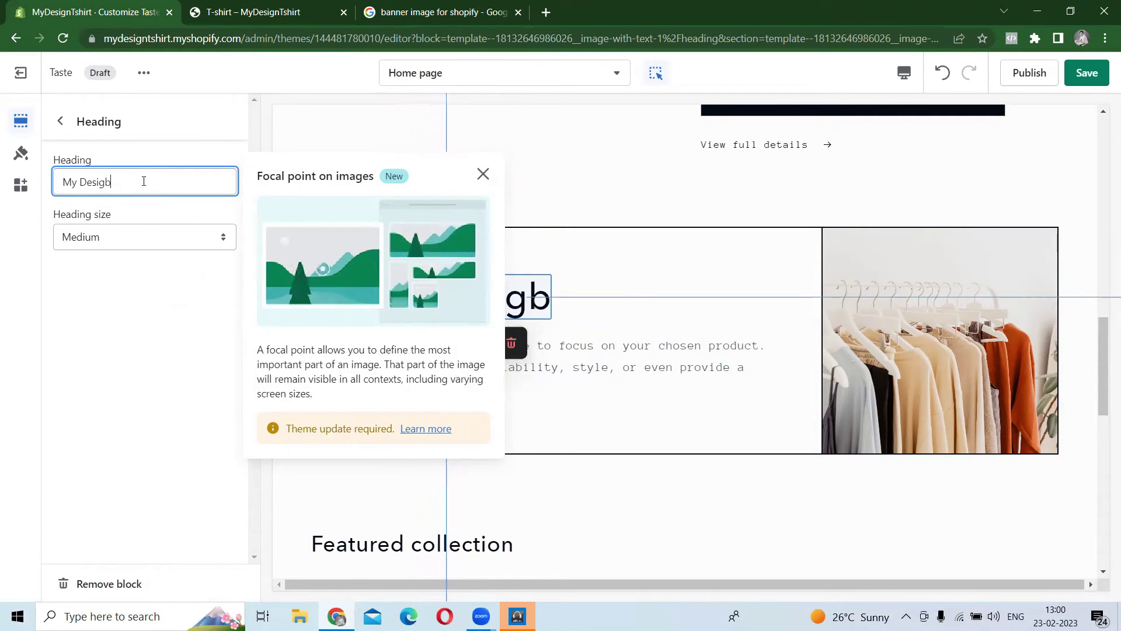
pyautogui.press('BackSpace')
pyautogui.press('BackSpace')
pyautogui.write('n T')
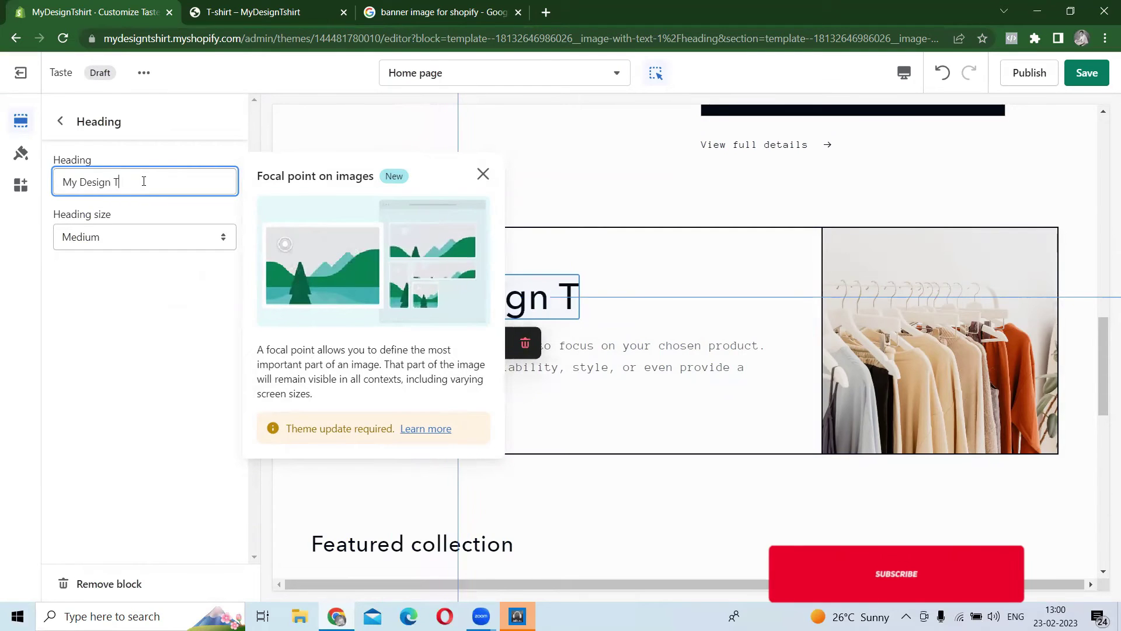
pyautogui.write('s')
pyautogui.press('BackSpace')
pyautogui.write('-shirt')
pyautogui.click(171, 159)
pyautogui.click(60, 124)
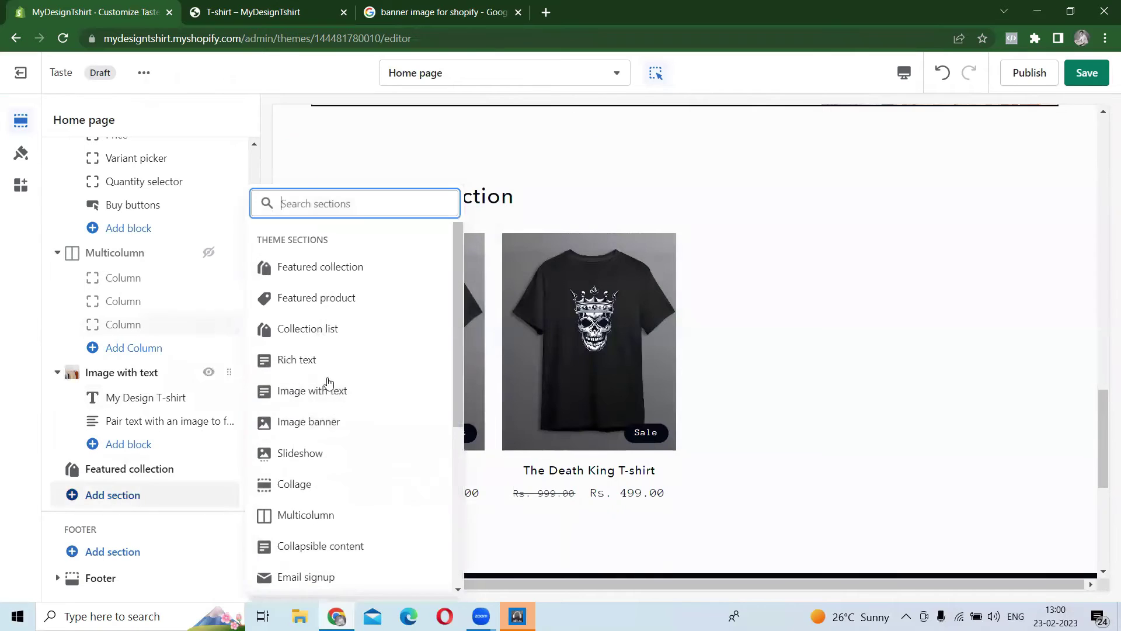
# - Add a Rich text section below the last Featured collection and look through its settings
pyautogui.scroll(-4, 325, 380)
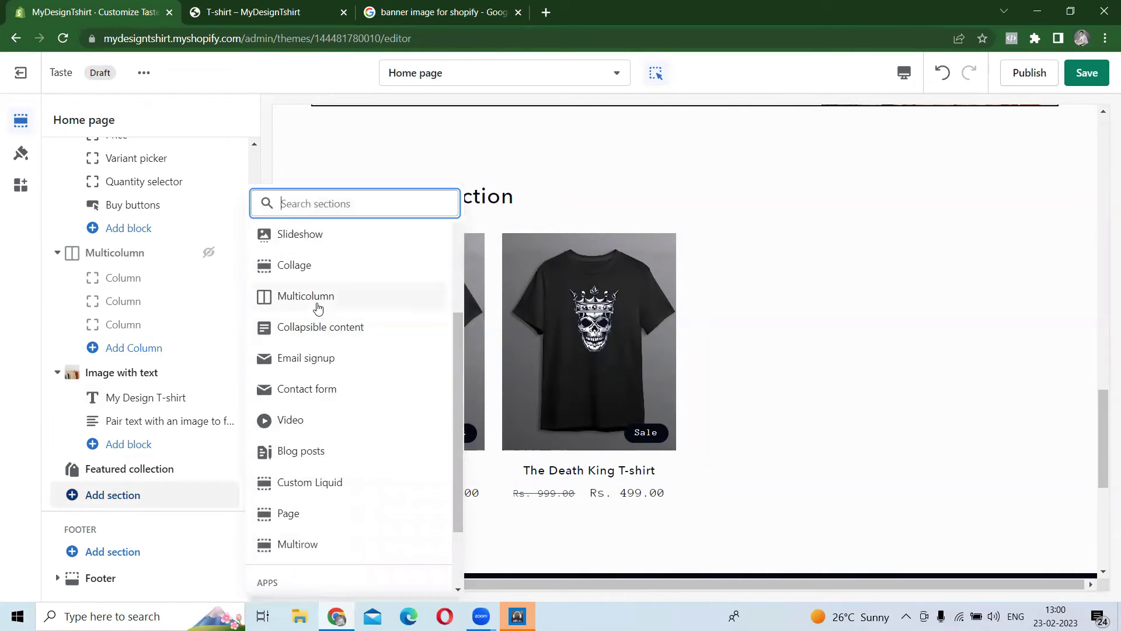
pyautogui.scroll(2, 324, 308)
pyautogui.click(105, 497)
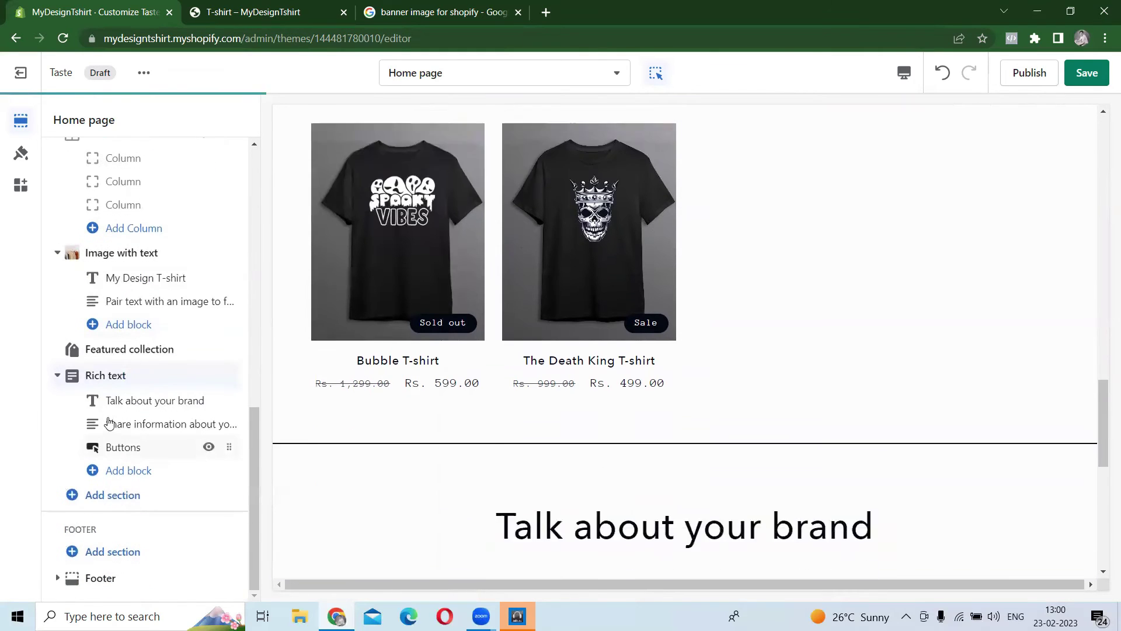
pyautogui.click(108, 377)
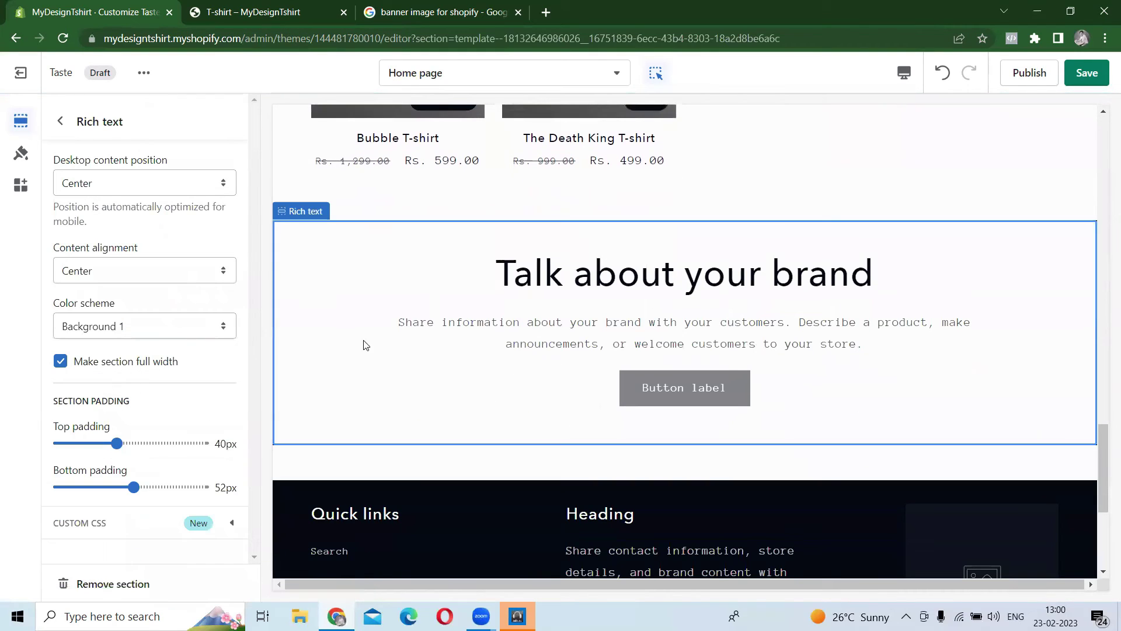
pyautogui.click(60, 121)
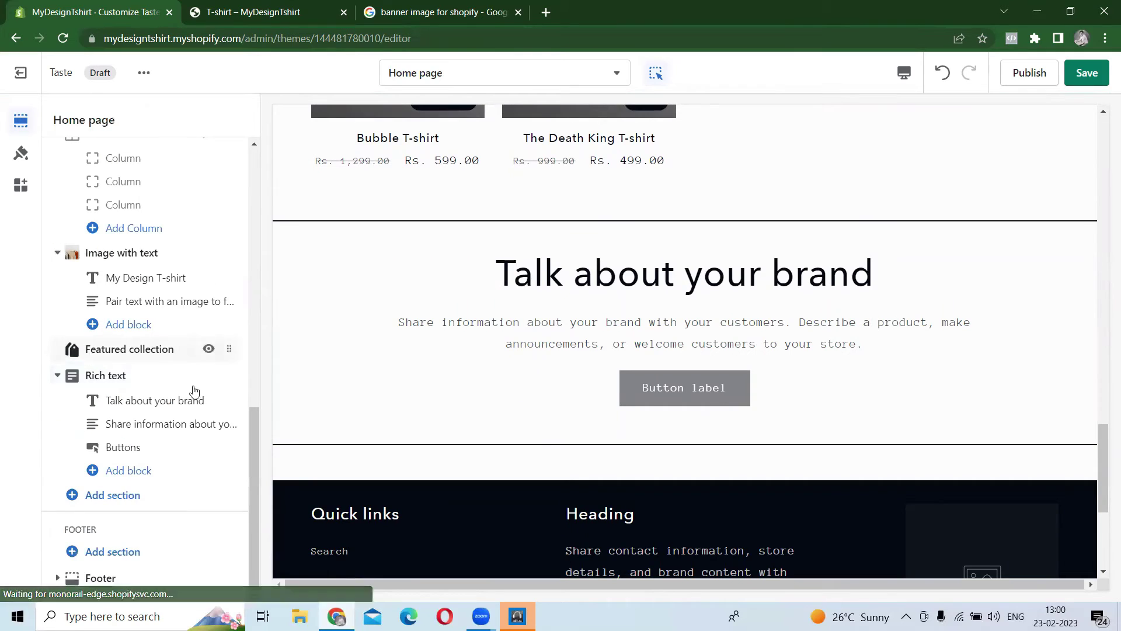
# - Look through the theme sections available for the home page template and review the page preview from bottom to top
pyautogui.click(128, 503)
pyautogui.scroll(-4, 351, 403)
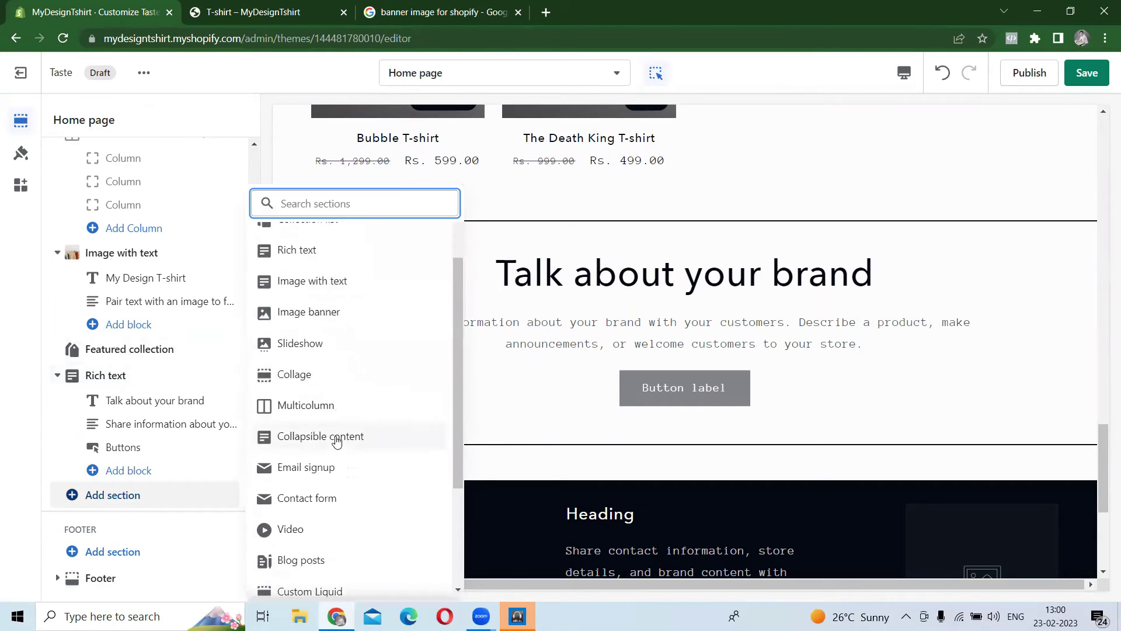
pyautogui.scroll(-2, 338, 351)
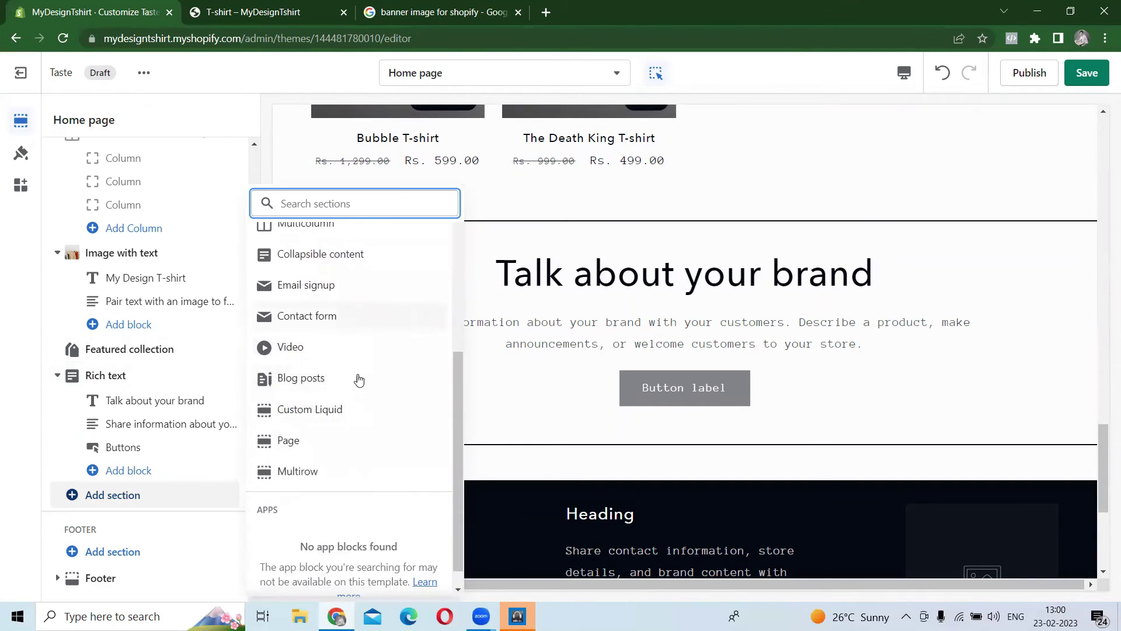
pyautogui.scroll(6, 339, 431)
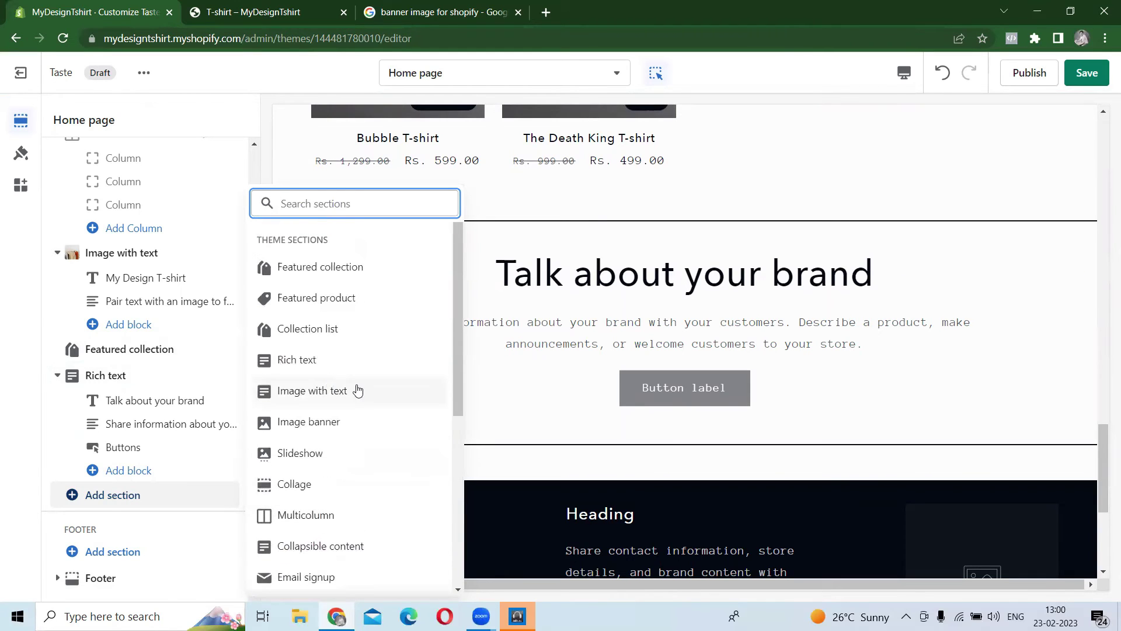
pyautogui.click(674, 219)
pyautogui.scroll(10, 196, 364)
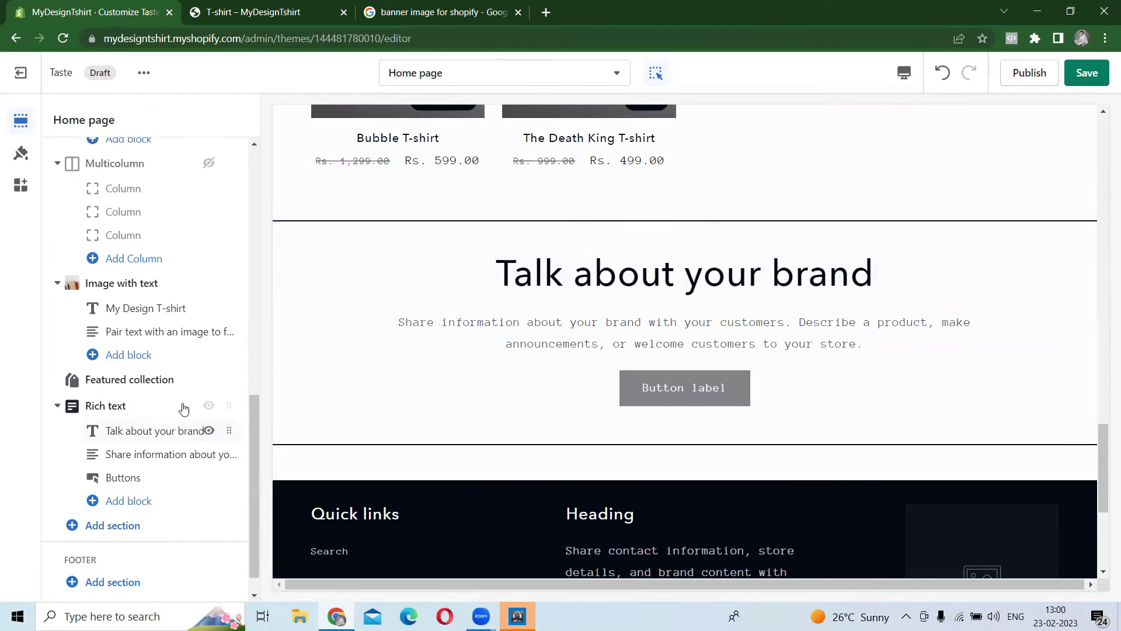
pyautogui.scroll(2, 195, 364)
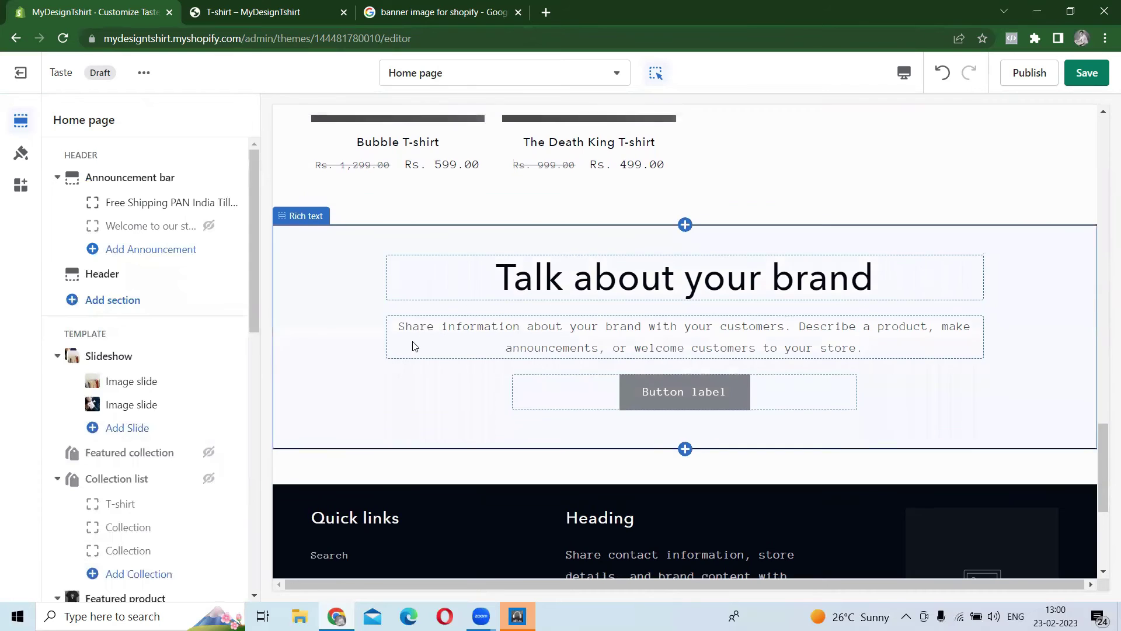
pyautogui.scroll(10, 426, 374)
pyautogui.scroll(8, 463, 332)
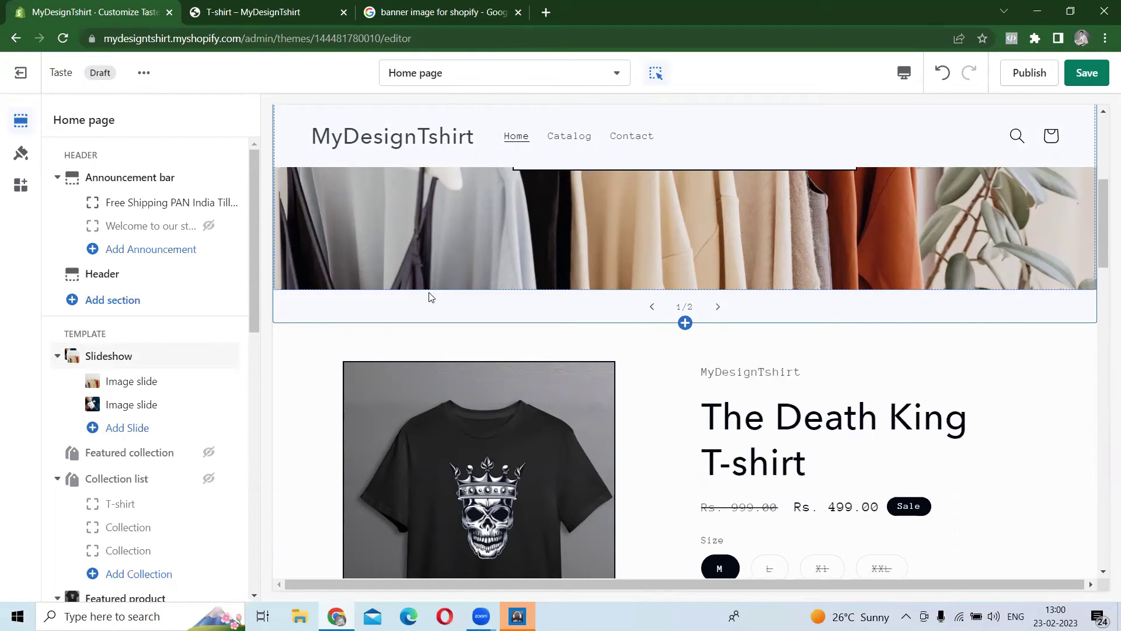
# - Switch the theme editor to the Default product template
pyautogui.click(463, 75)
pyautogui.click(473, 188)
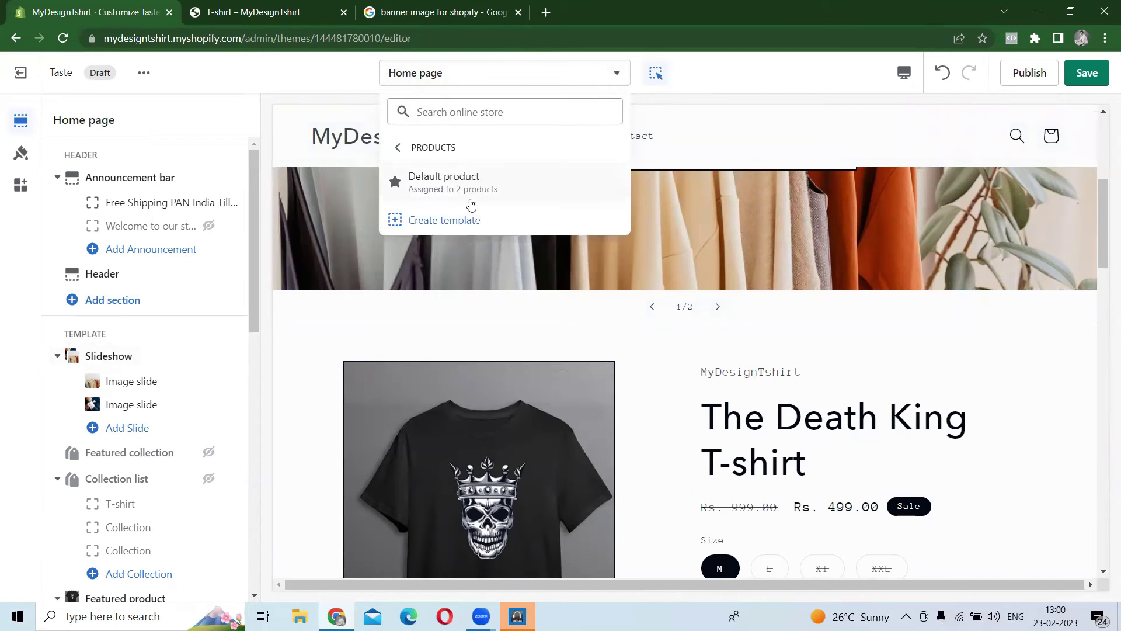
pyautogui.click(475, 191)
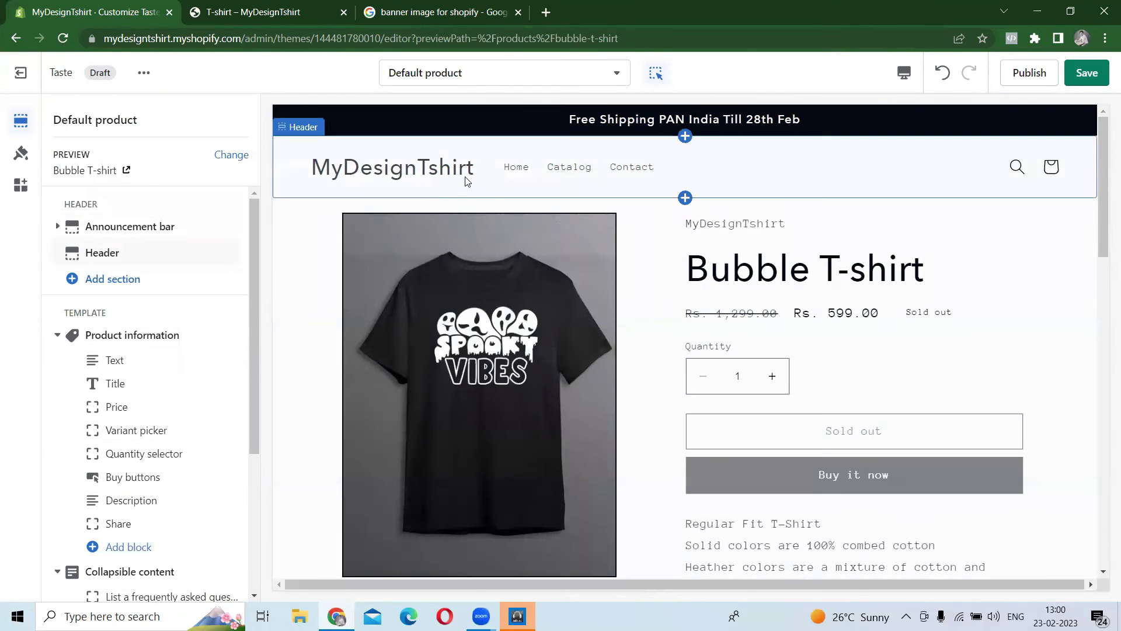
# - Return to the home page preview and open the full details page of the featured The Death King T-shirt
pyautogui.click(500, 170)
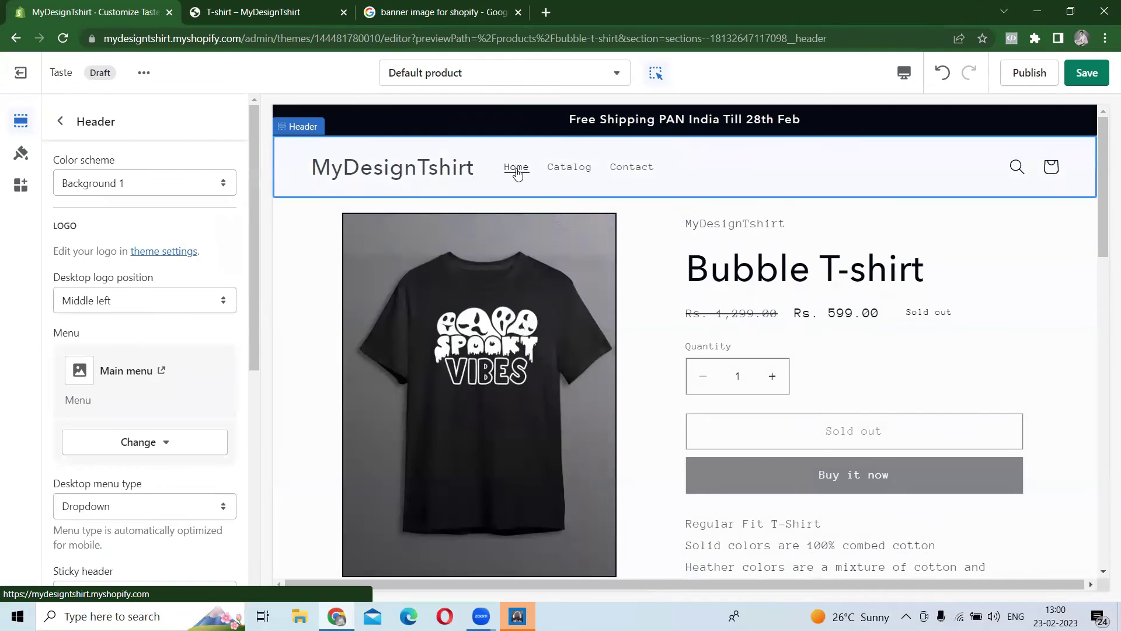
pyautogui.click(517, 169)
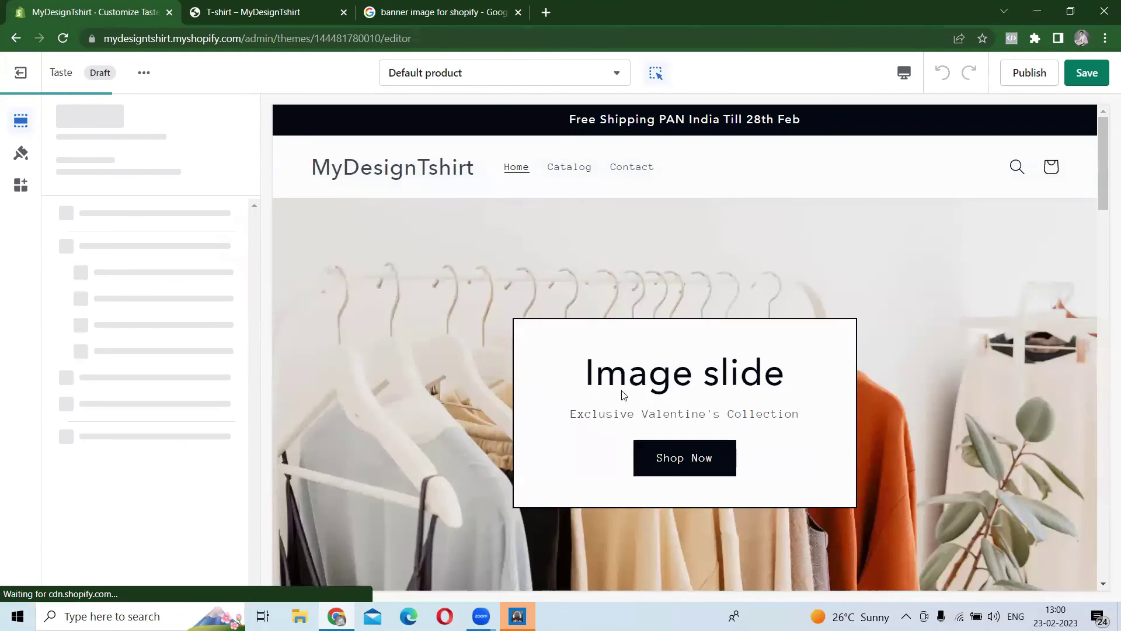
pyautogui.scroll(-10, 760, 438)
pyautogui.click(780, 387)
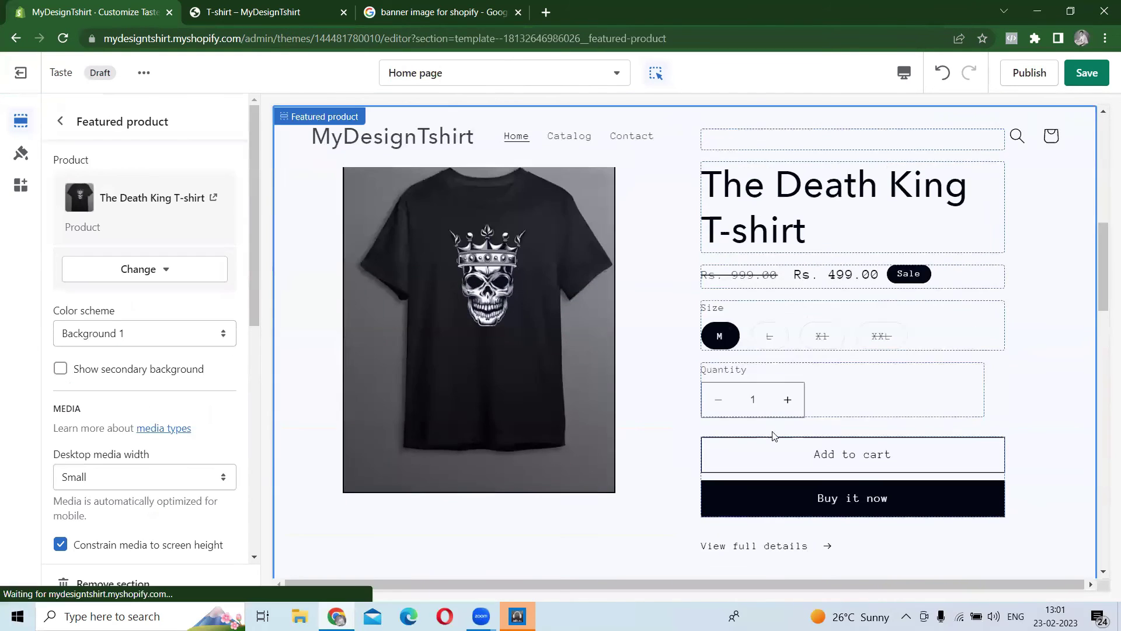
pyautogui.scroll(-3, 776, 444)
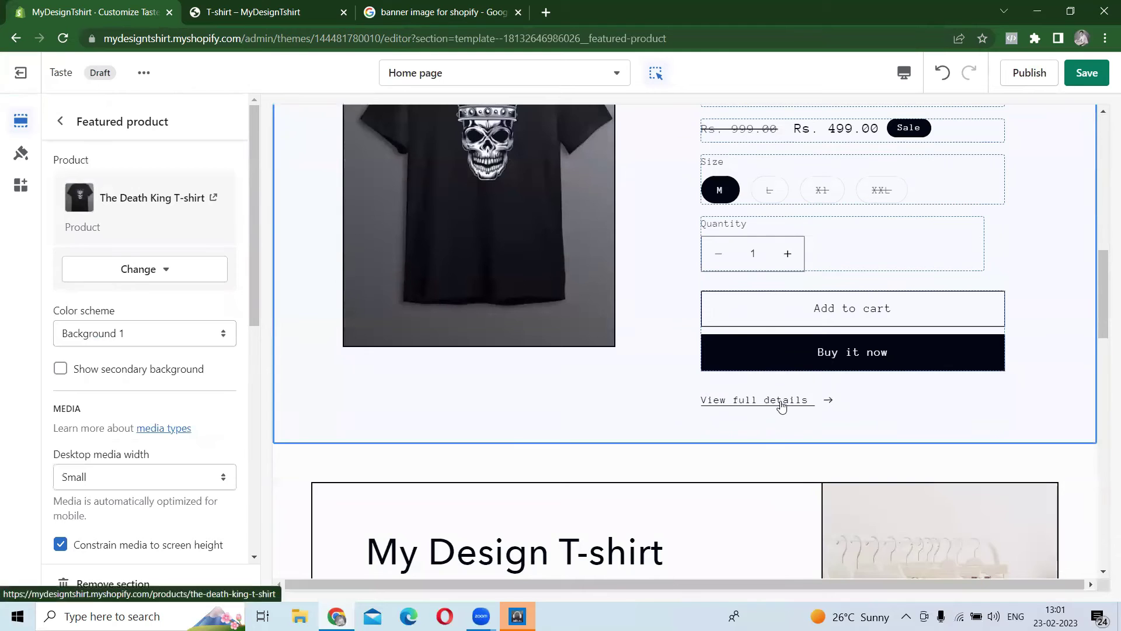
pyautogui.click(782, 403)
# - Examine the product page preview, the blocks available for Product information, and the settings of its existing Text block
pyautogui.scroll(-5, 611, 405)
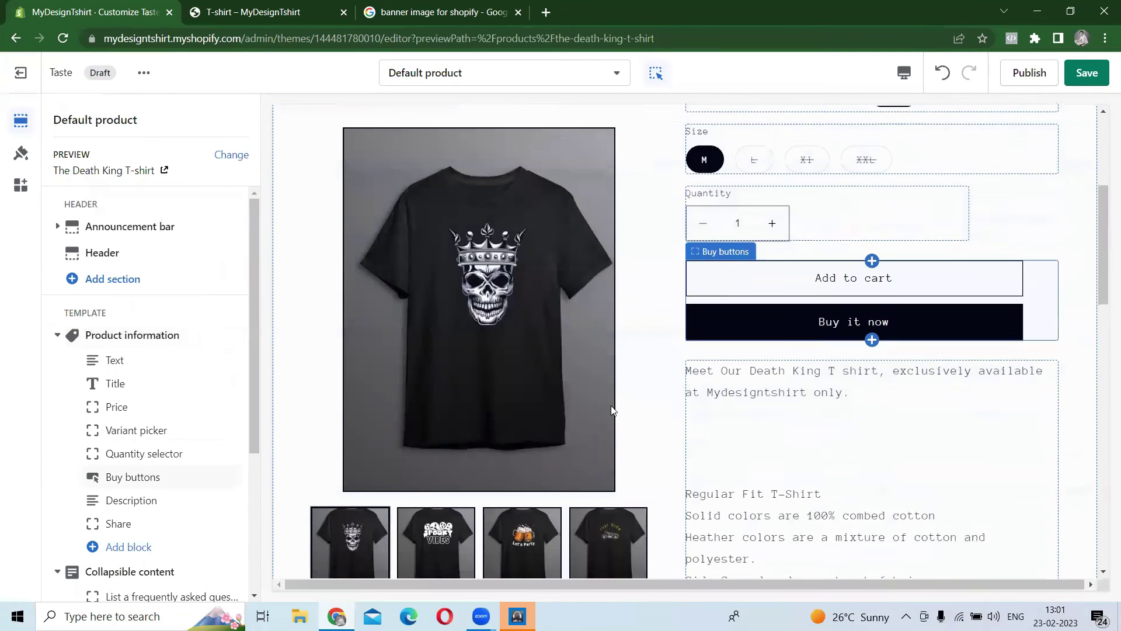
pyautogui.scroll(-5, 128, 385)
pyautogui.scroll(5, 207, 375)
pyautogui.scroll(-3, 982, 383)
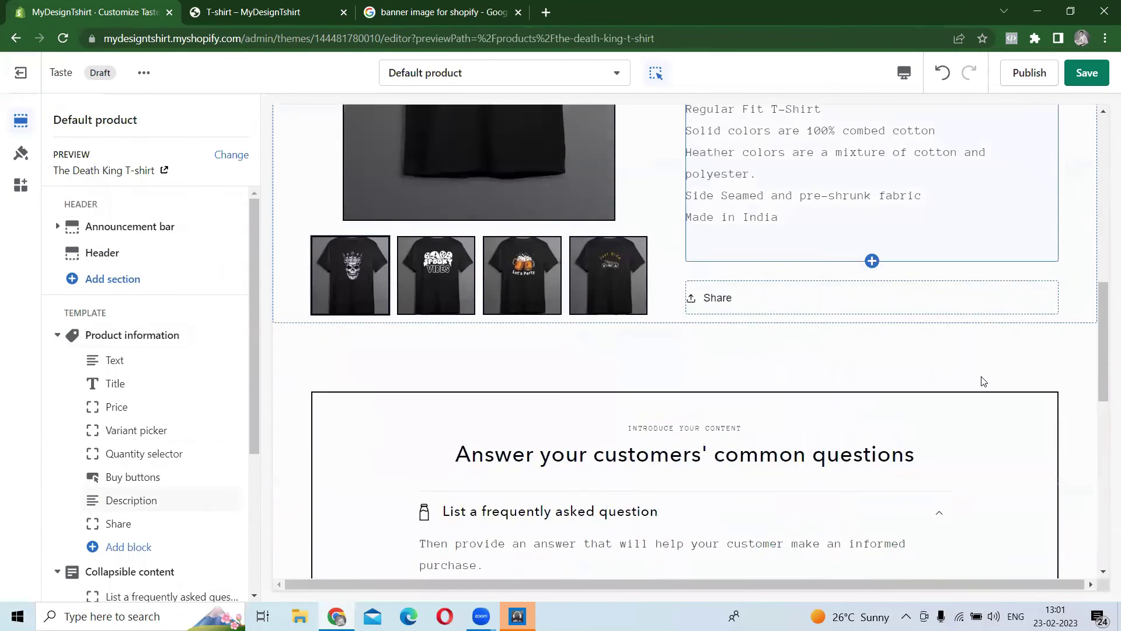
pyautogui.scroll(6, 957, 384)
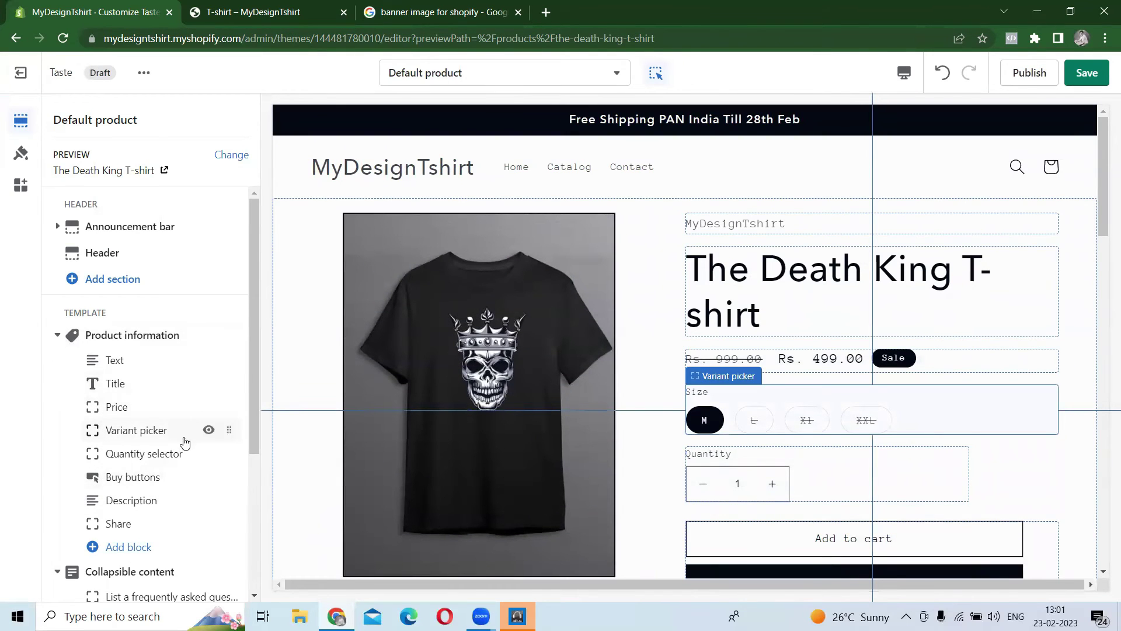
pyautogui.scroll(-3, 950, 423)
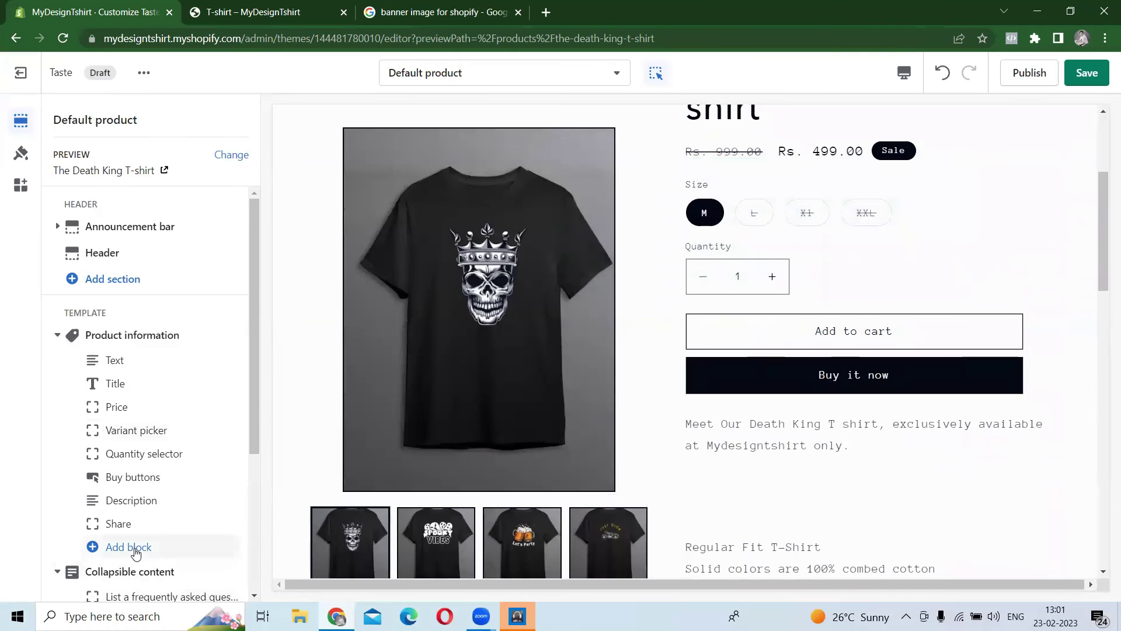
pyautogui.click(136, 553)
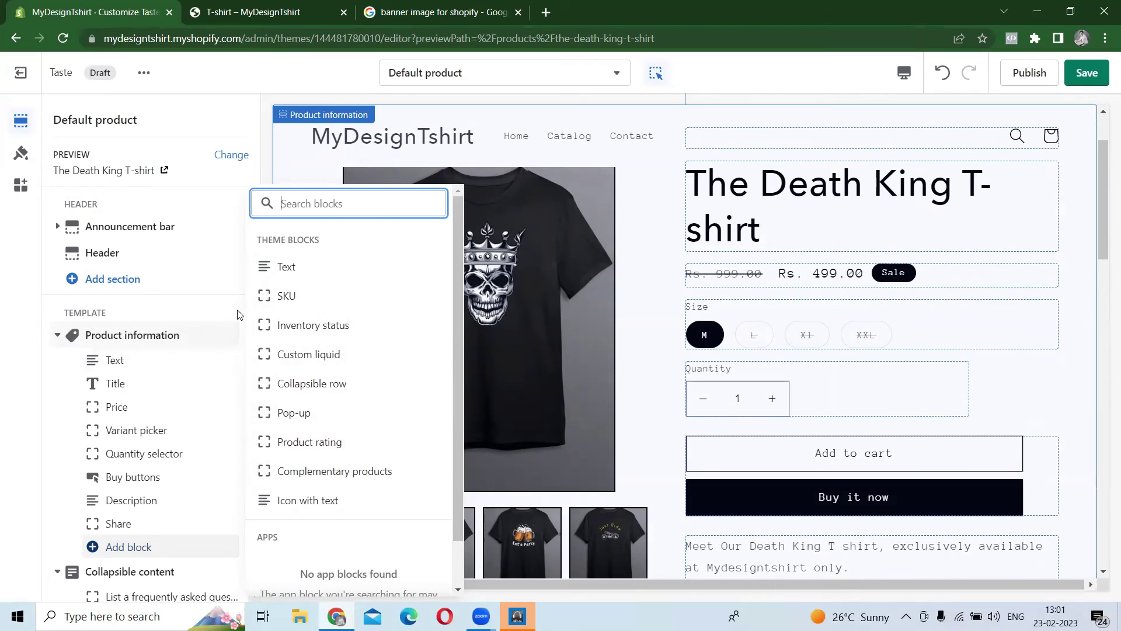
pyautogui.click(120, 366)
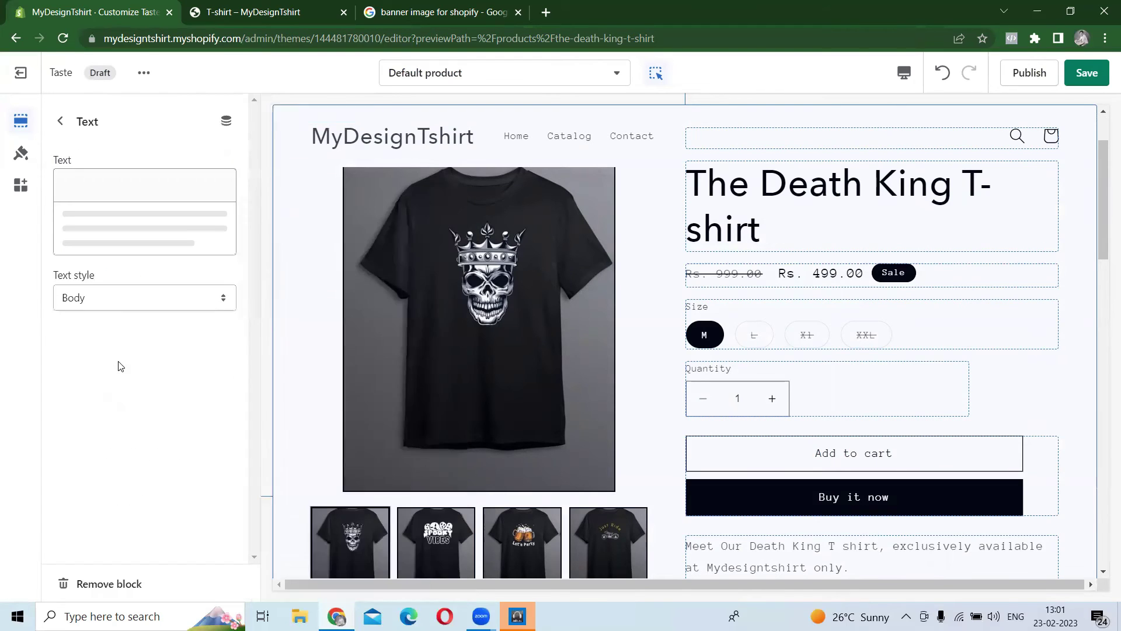
pyautogui.click(59, 122)
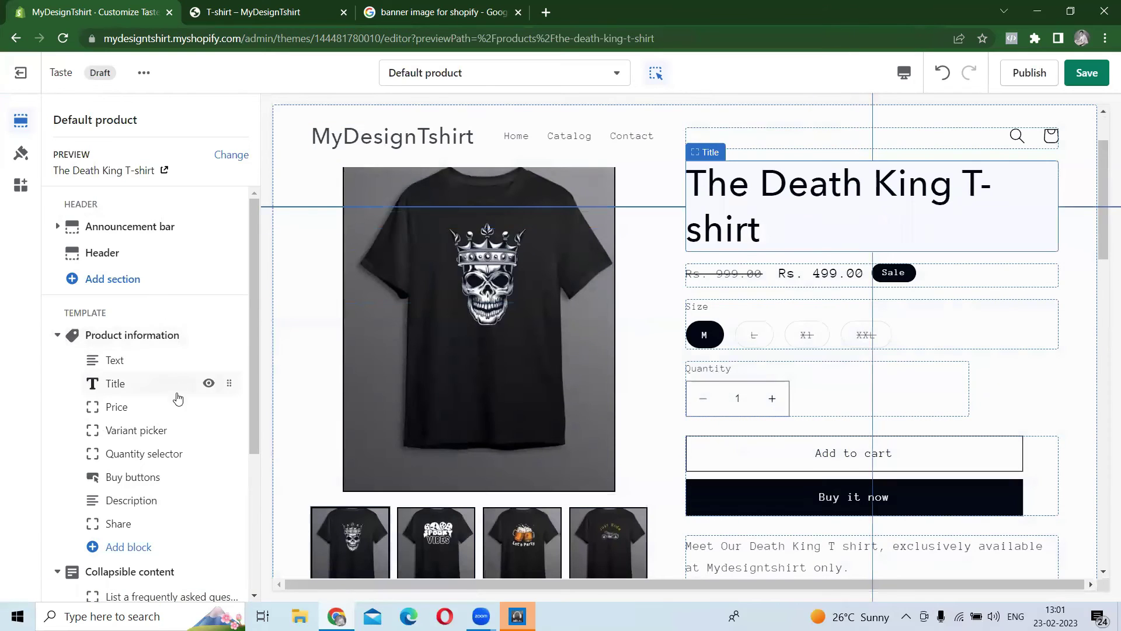
# - Add a Text block to Product information reading "Extra Discount When You Use G10"
pyautogui.click(130, 548)
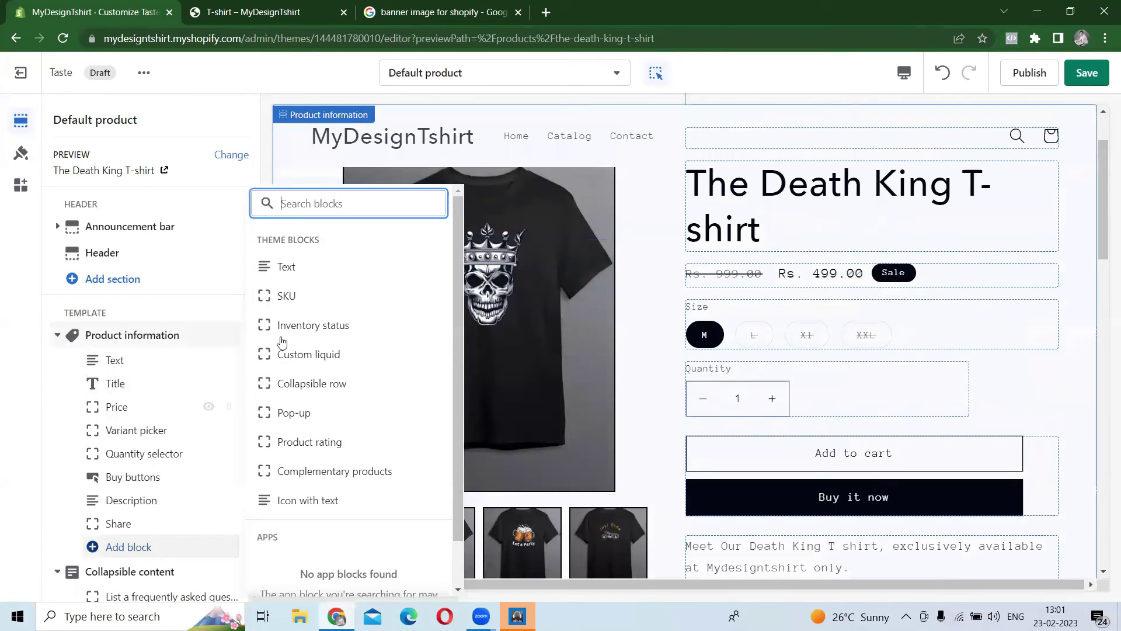
pyautogui.click(313, 268)
pyautogui.click(119, 546)
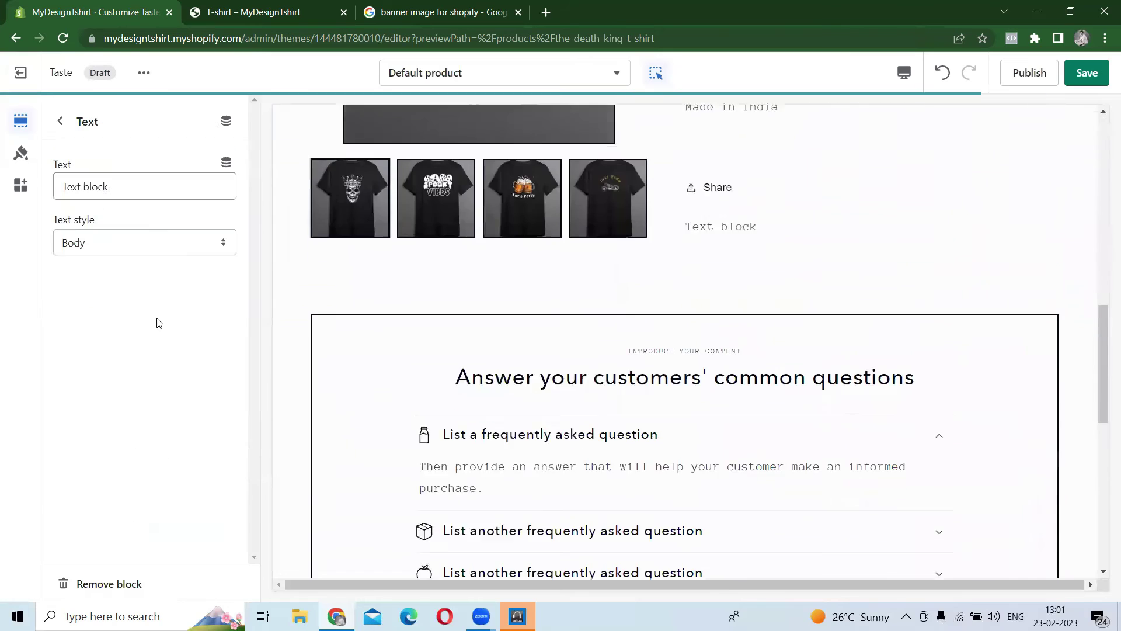
pyautogui.click(144, 194)
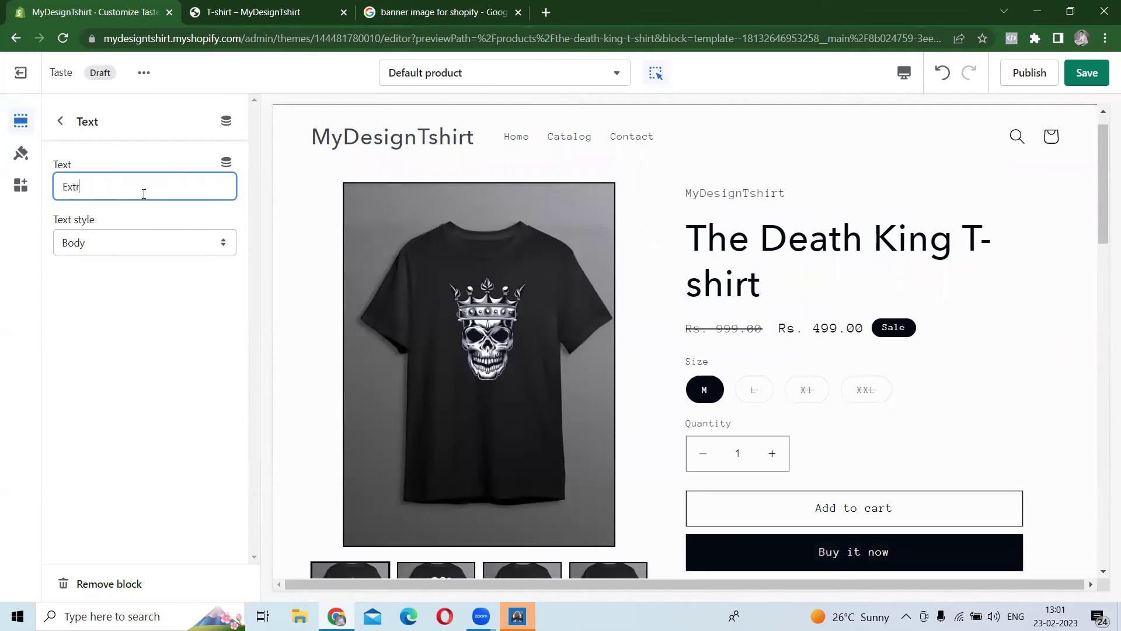
pyautogui.write('Extra Discount ')
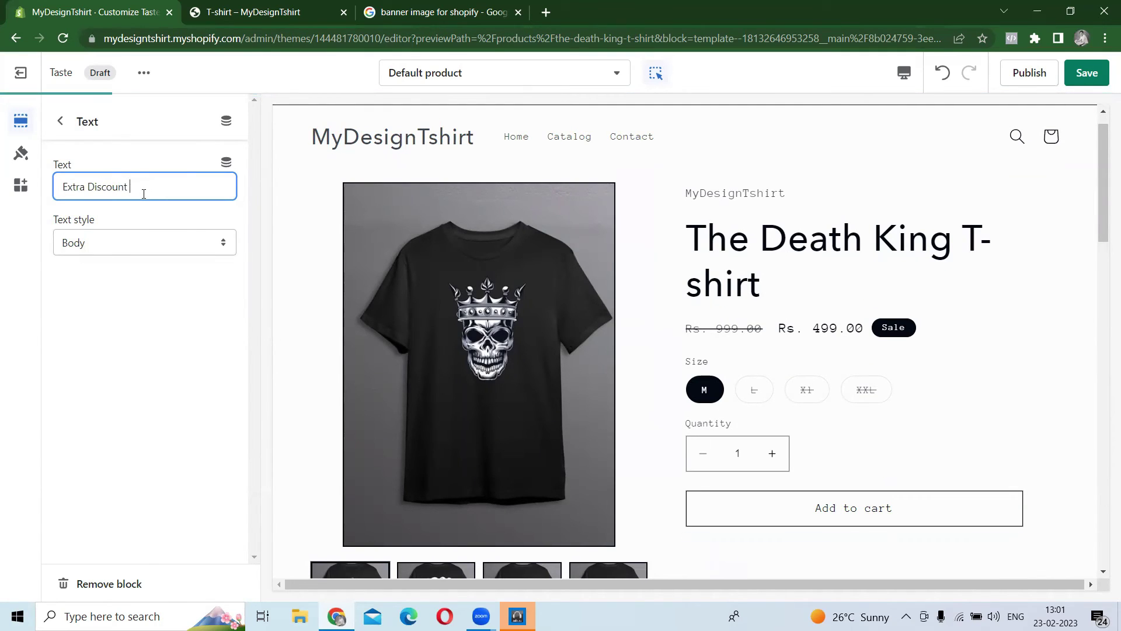
pyautogui.write('Whehen You USe')
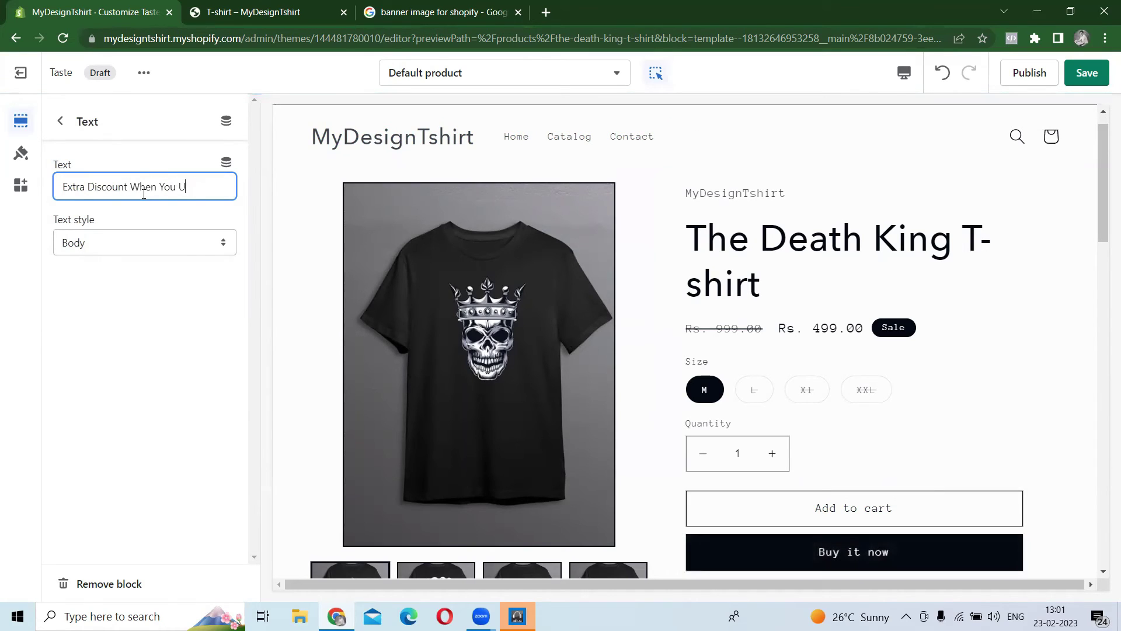
pyautogui.write('10')
pyautogui.click(71, 126)
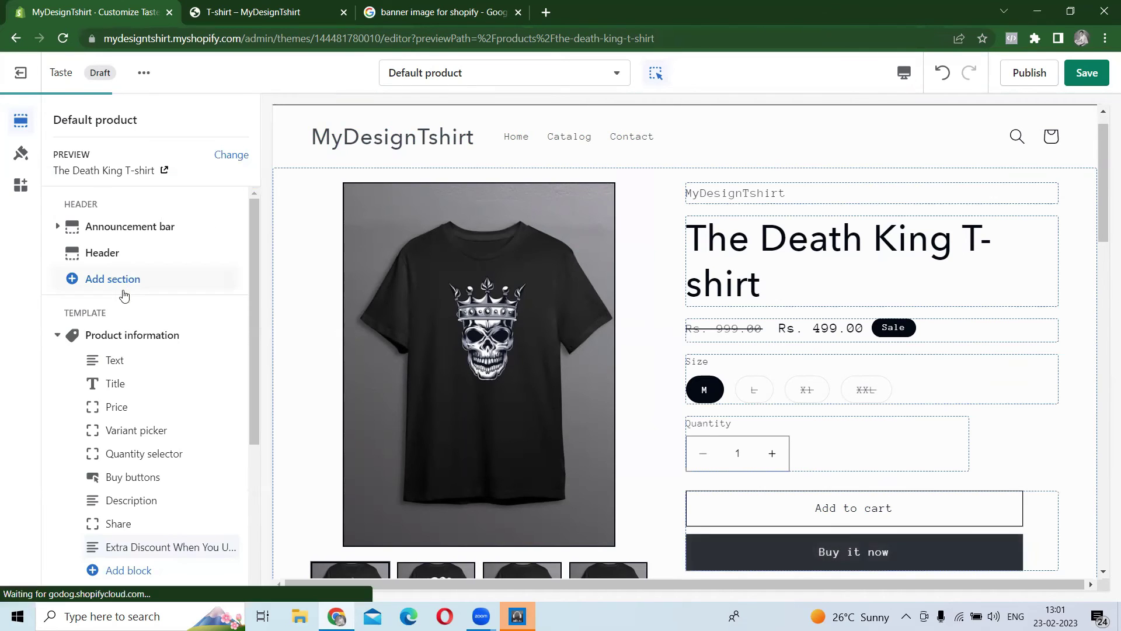
# - Move the discount Text block between Quantity selector and Buy buttons, and check its placement in the preview
pyautogui.scroll(-3, 164, 443)
pyautogui.moveTo(226, 401); pyautogui.dragTo(197, 331)
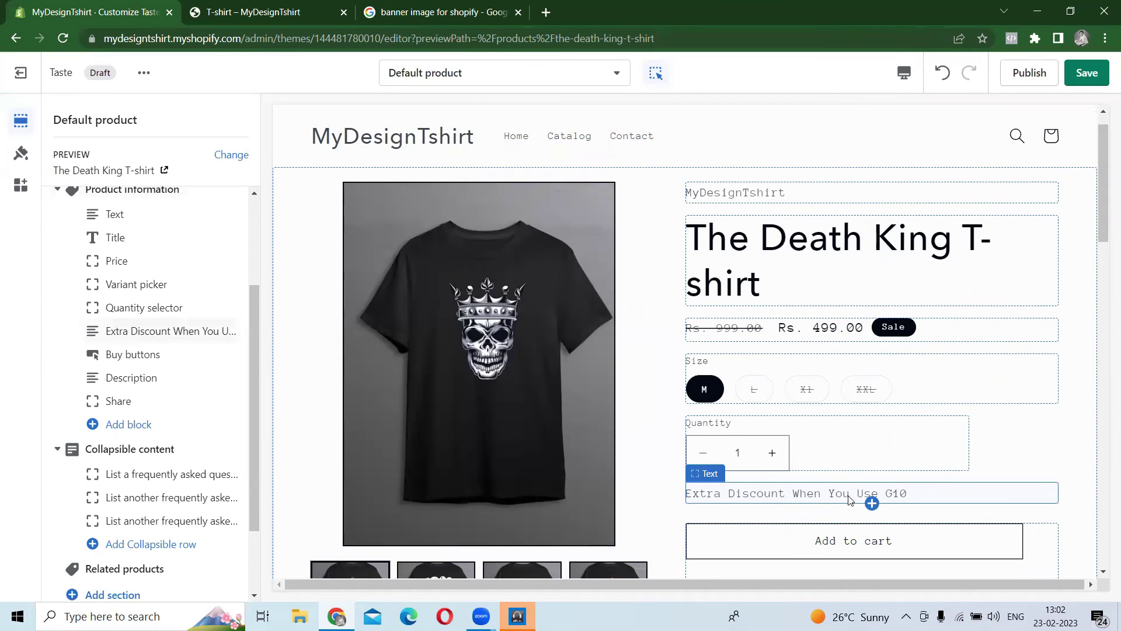
pyautogui.scroll(-2, 821, 470)
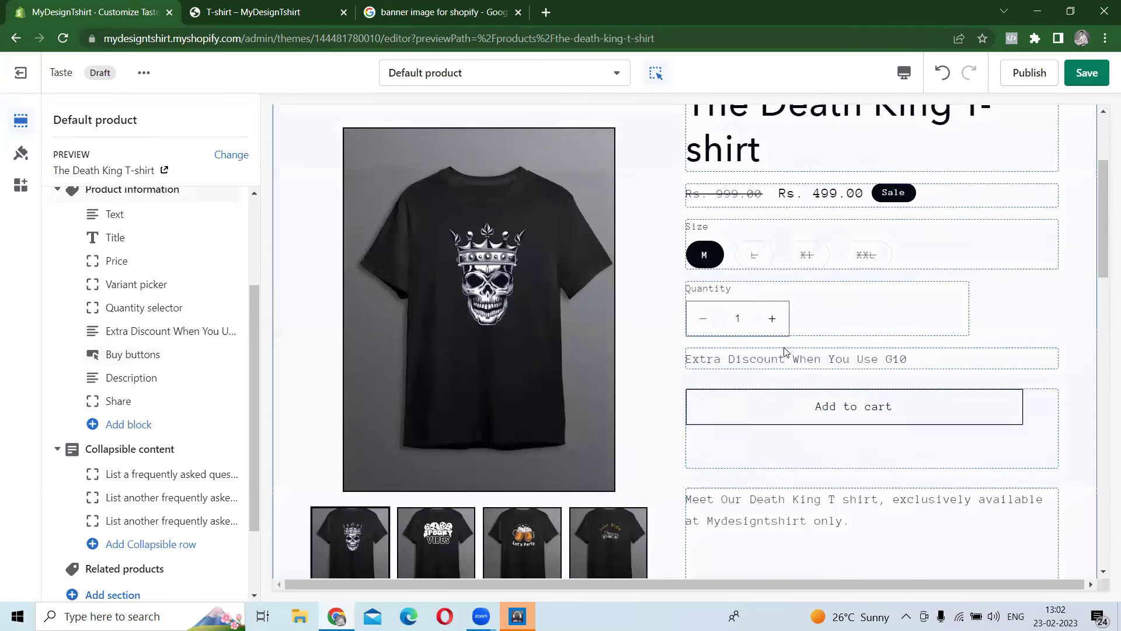
pyautogui.scroll(1, 735, 200)
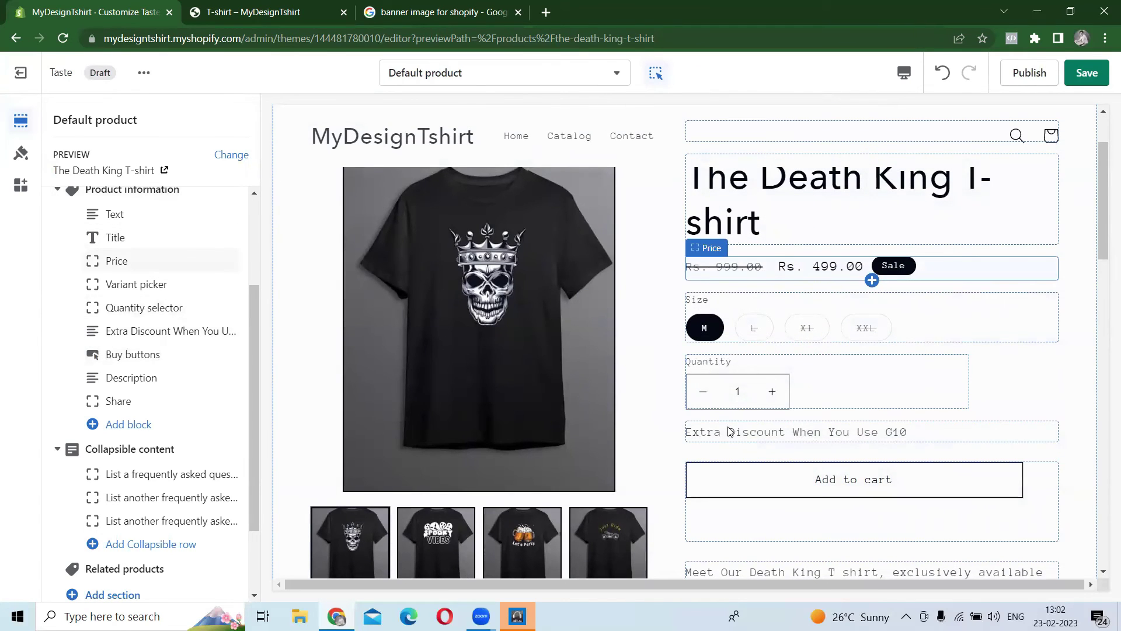
pyautogui.scroll(-1, 765, 438)
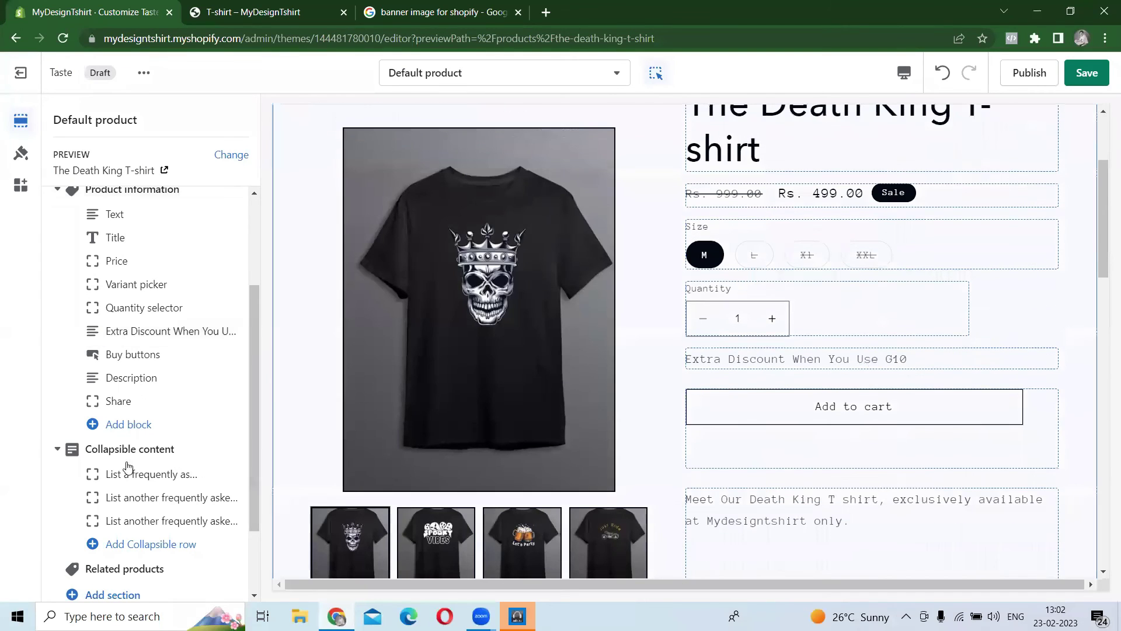
pyautogui.scroll(1, 716, 436)
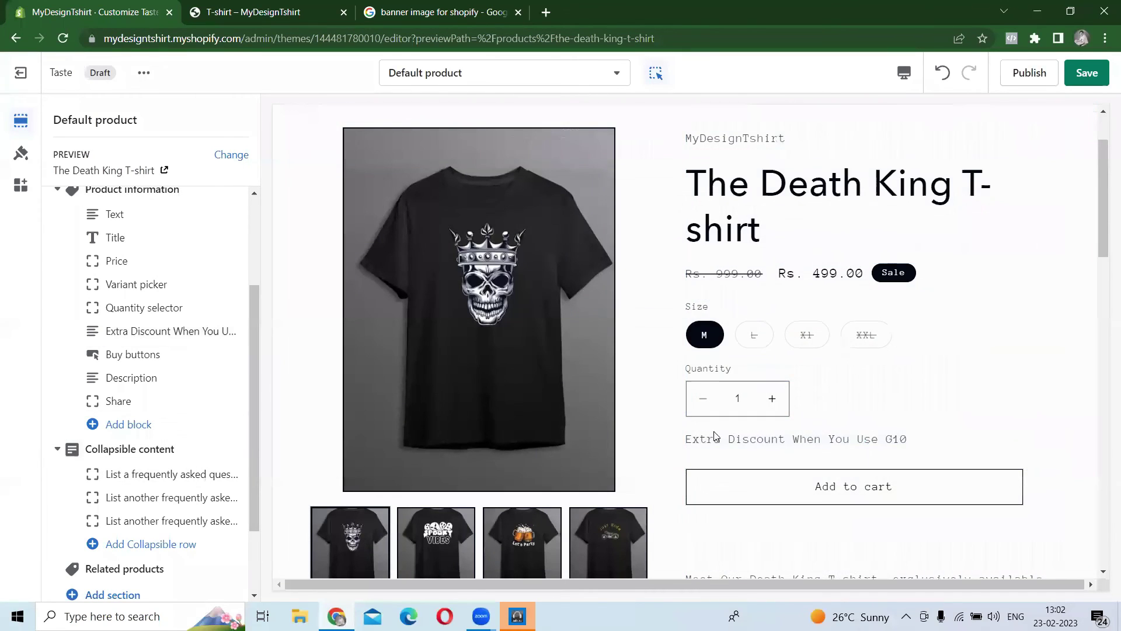
# - Set the heading of the second row in the Collapsible content section to "Shipping Time"
pyautogui.scroll(-3, 716, 436)
pyautogui.click(130, 449)
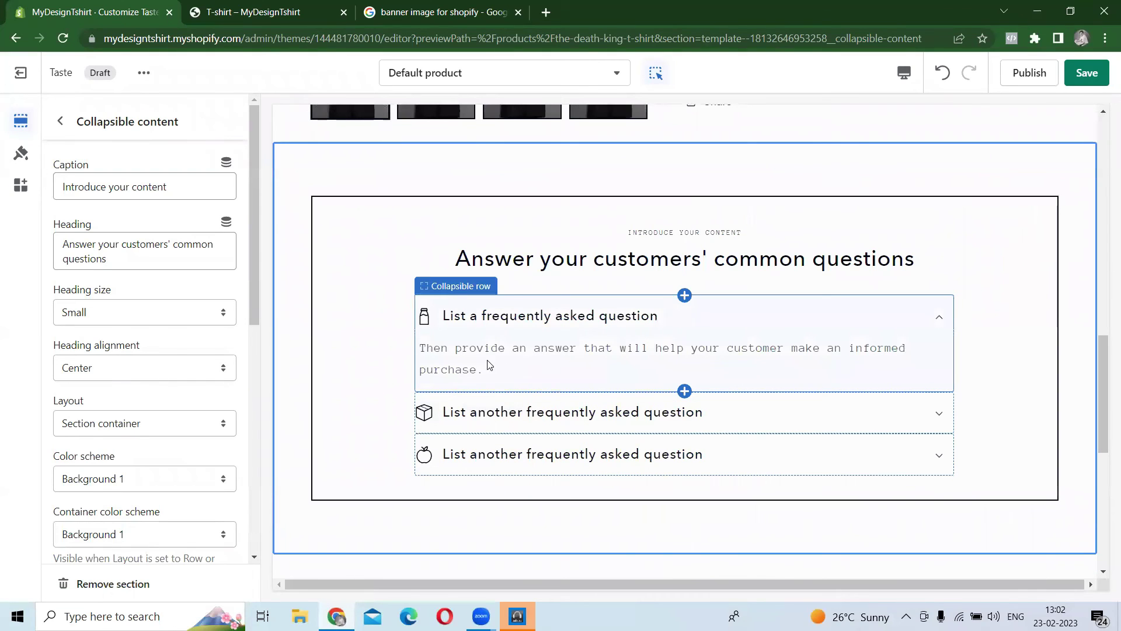
pyautogui.click(938, 320)
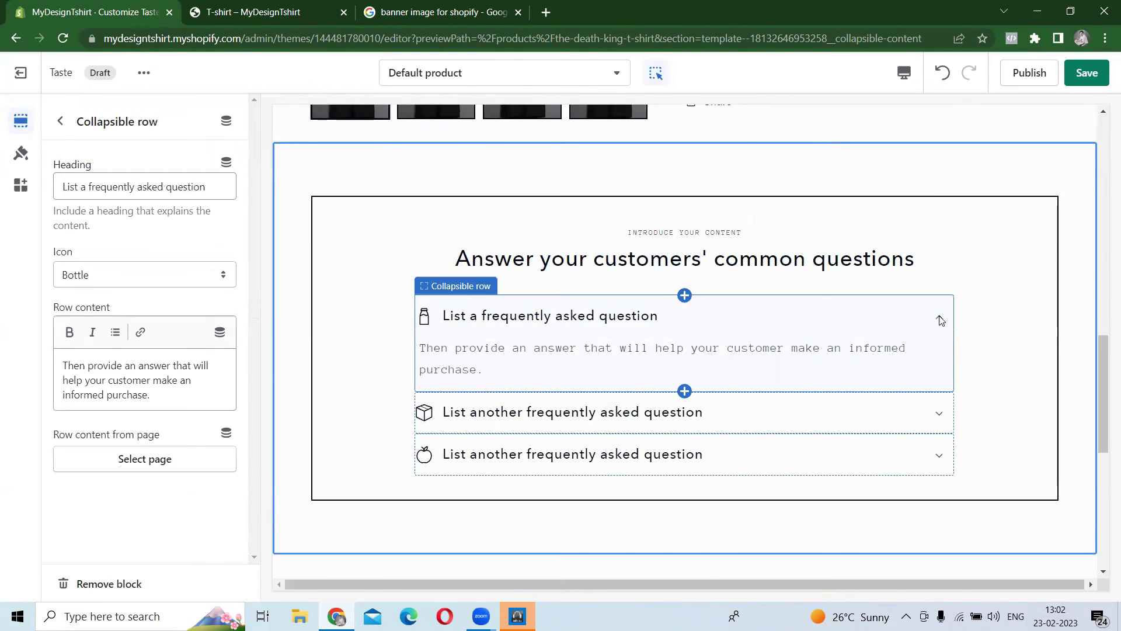
pyautogui.click(941, 416)
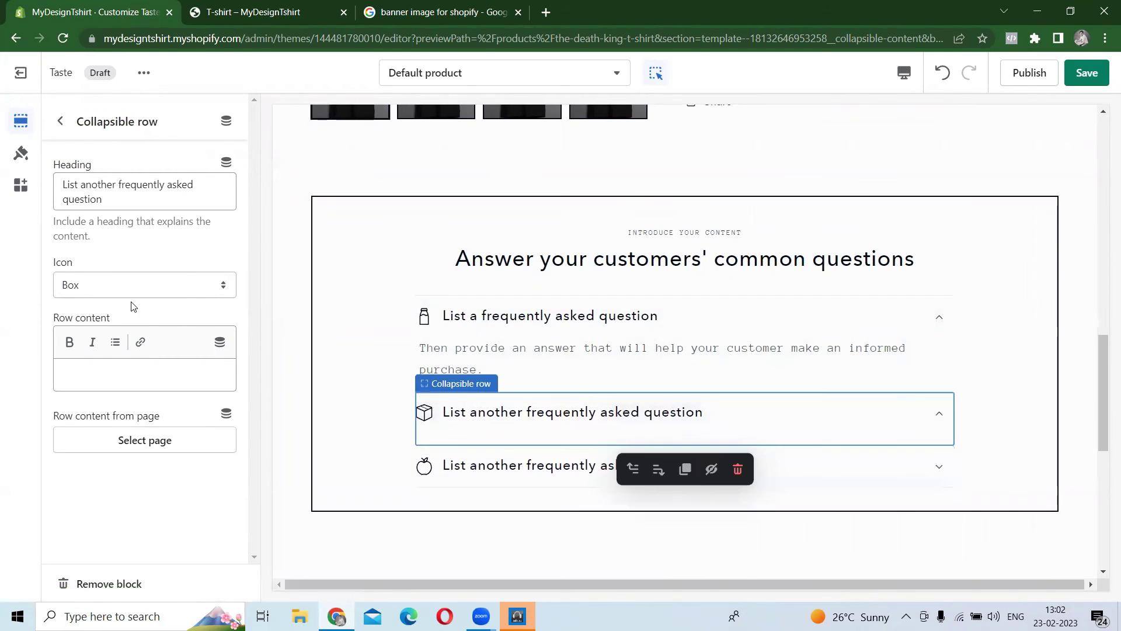
pyautogui.click(105, 375)
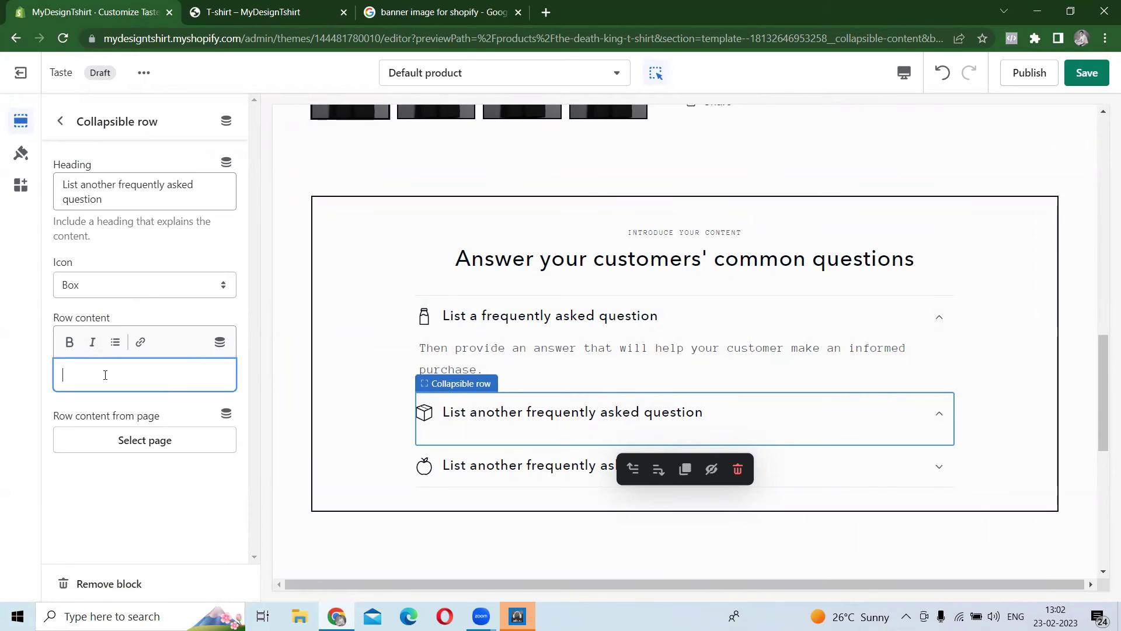
pyautogui.tripleClick(103, 197)
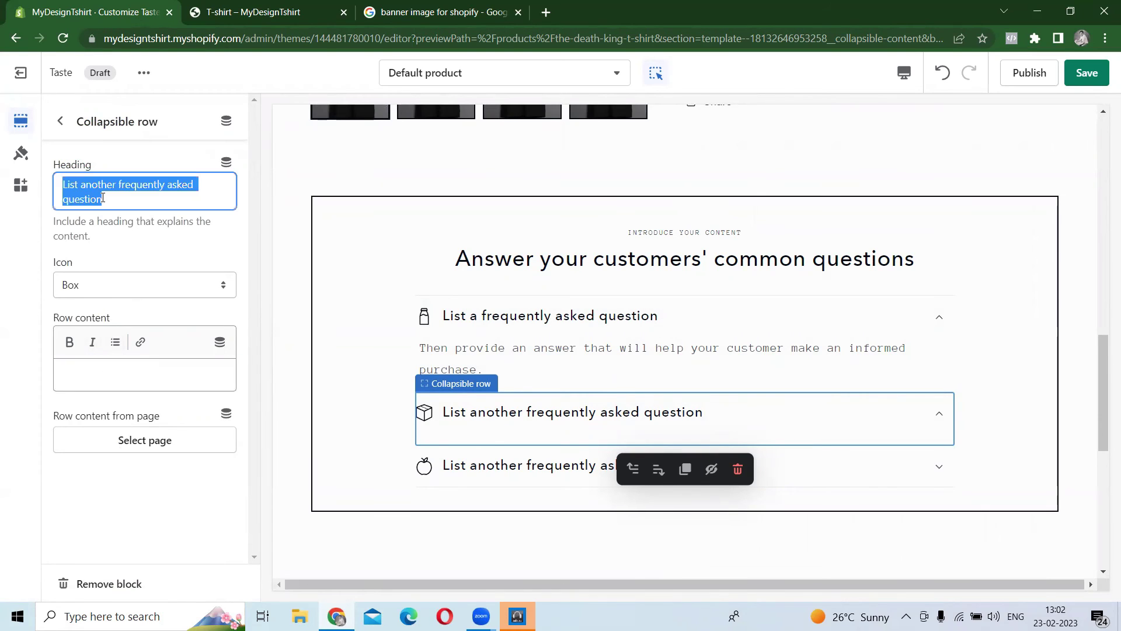
pyautogui.write('Shipp')
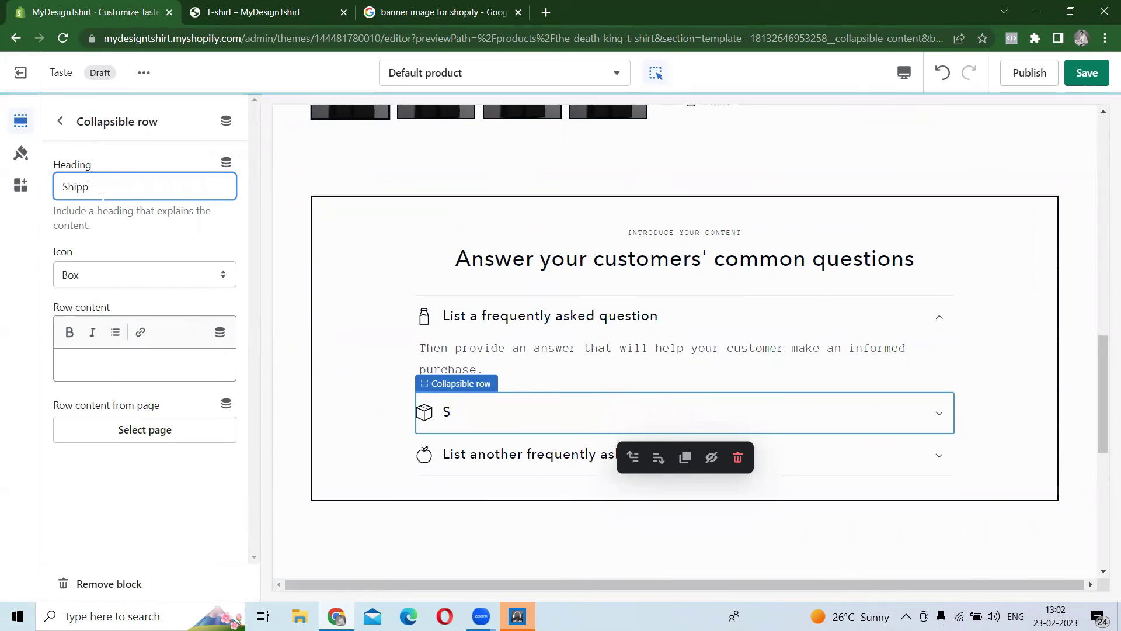
pyautogui.write('ing Time')
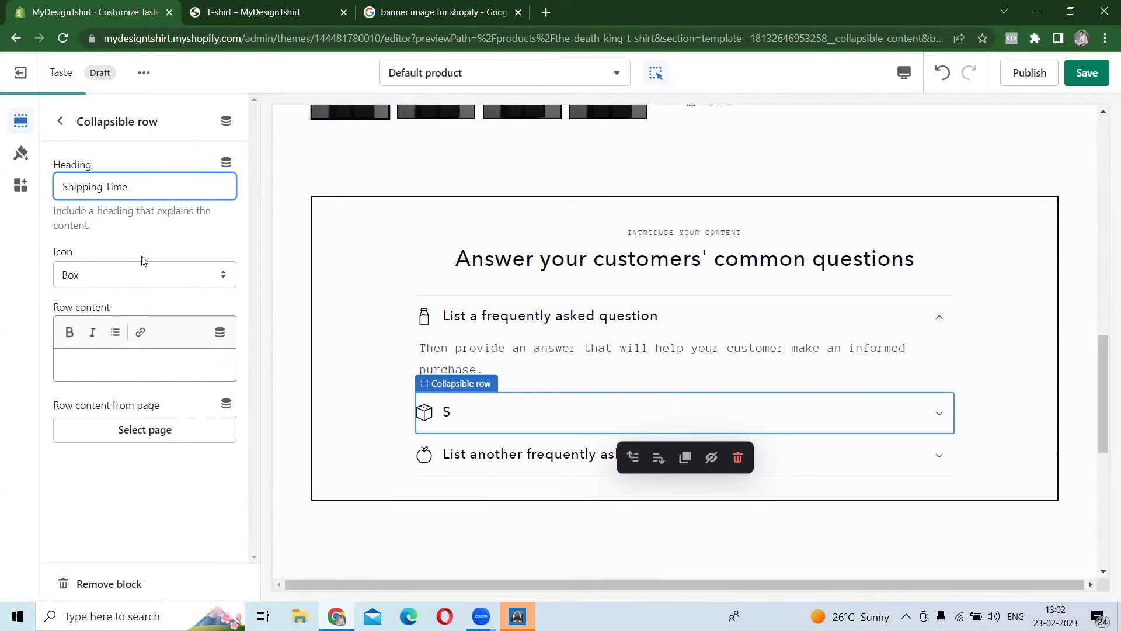
# - Give the Shipping Time row the Truck icon and the content "Shipping is done within 2-3 business days."
pyautogui.click(140, 274)
pyautogui.scroll(-4, 124, 450)
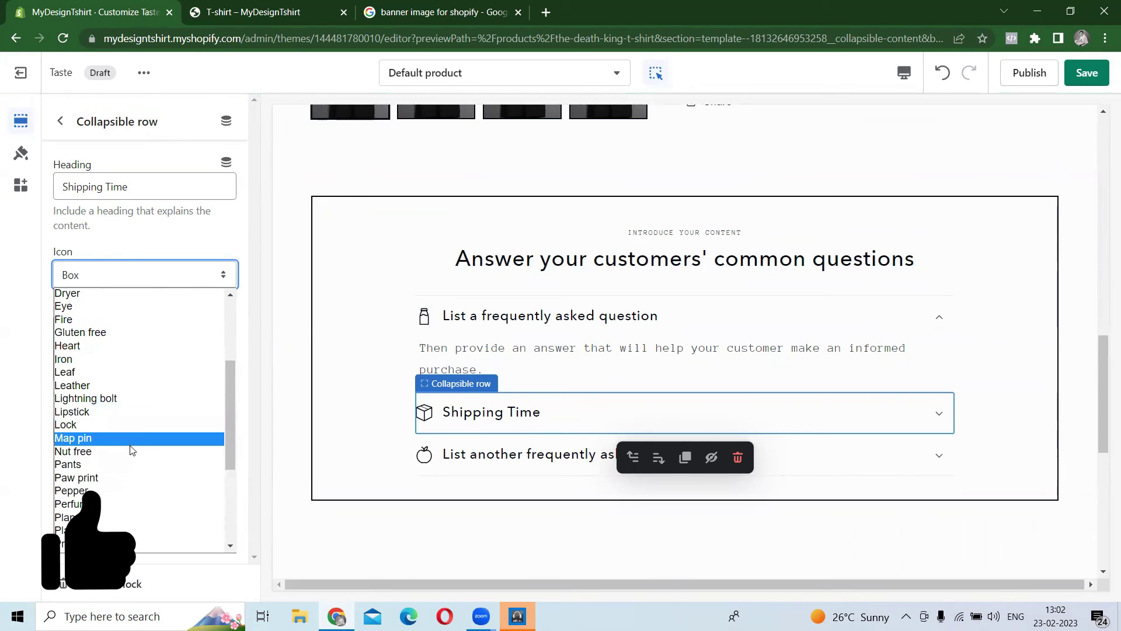
pyautogui.scroll(-4, 127, 498)
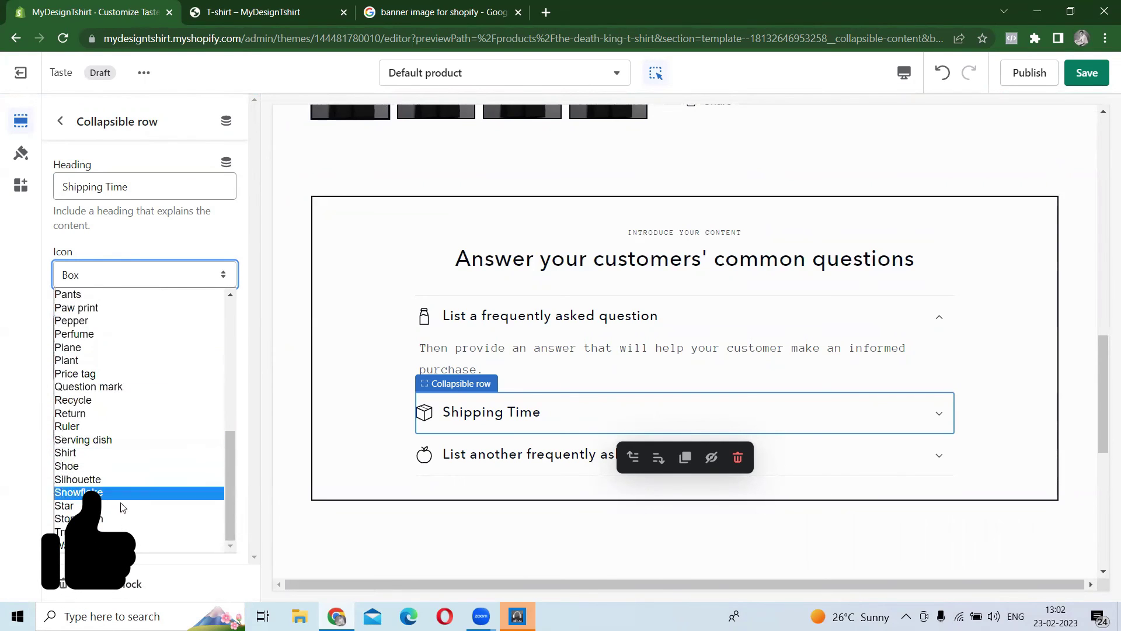
pyautogui.click(87, 532)
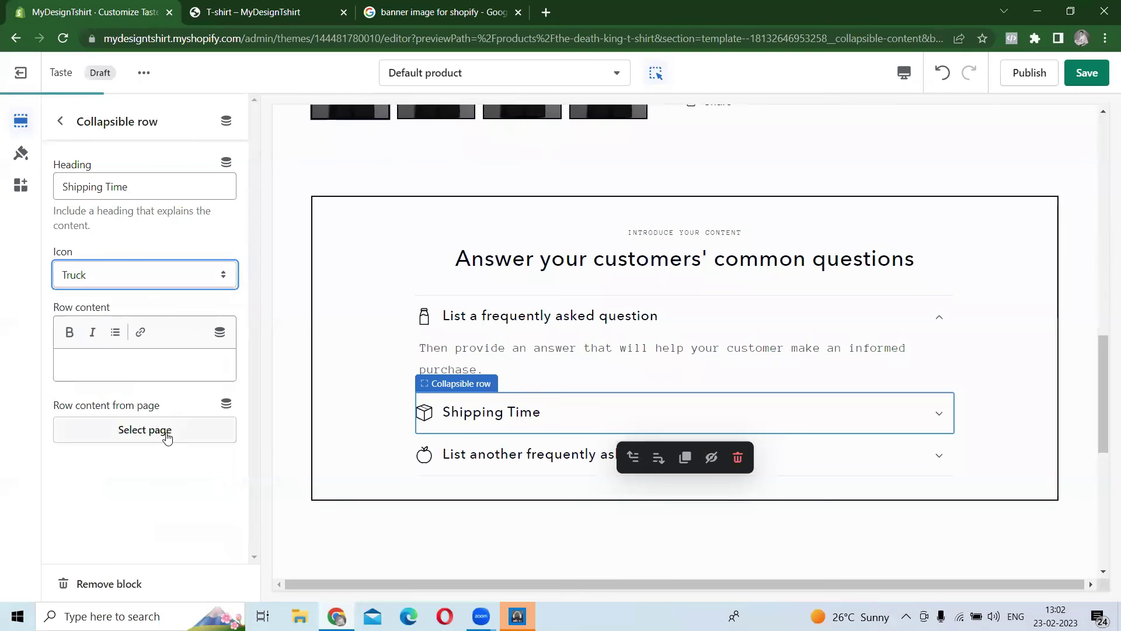
pyautogui.click(93, 367)
pyautogui.write('Shipping is d')
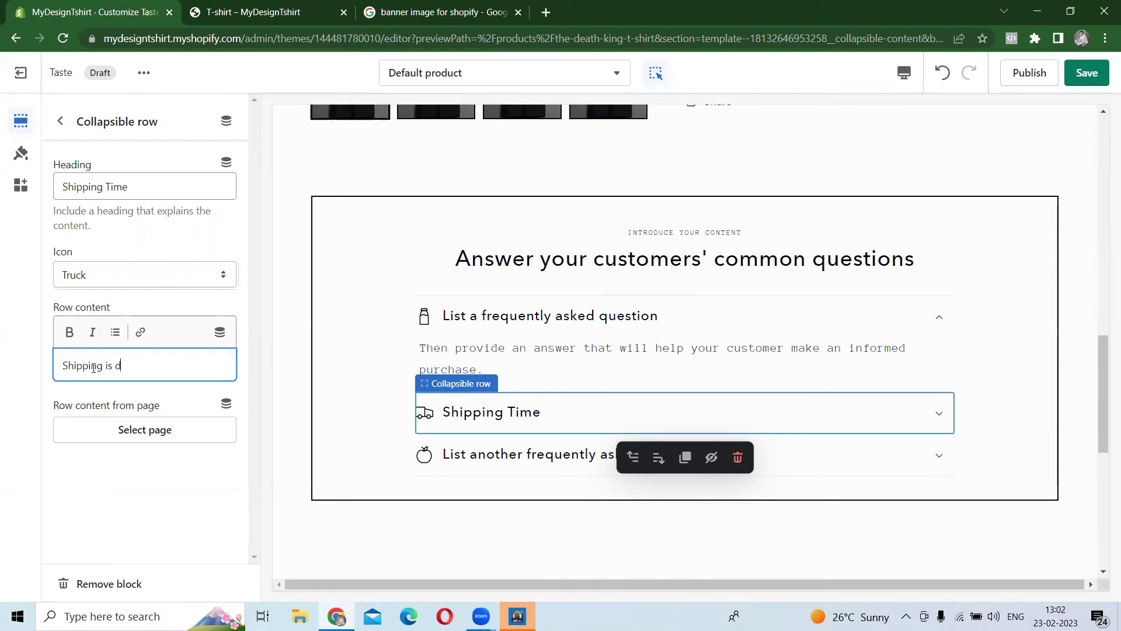
pyautogui.write('one within 2-3 business')
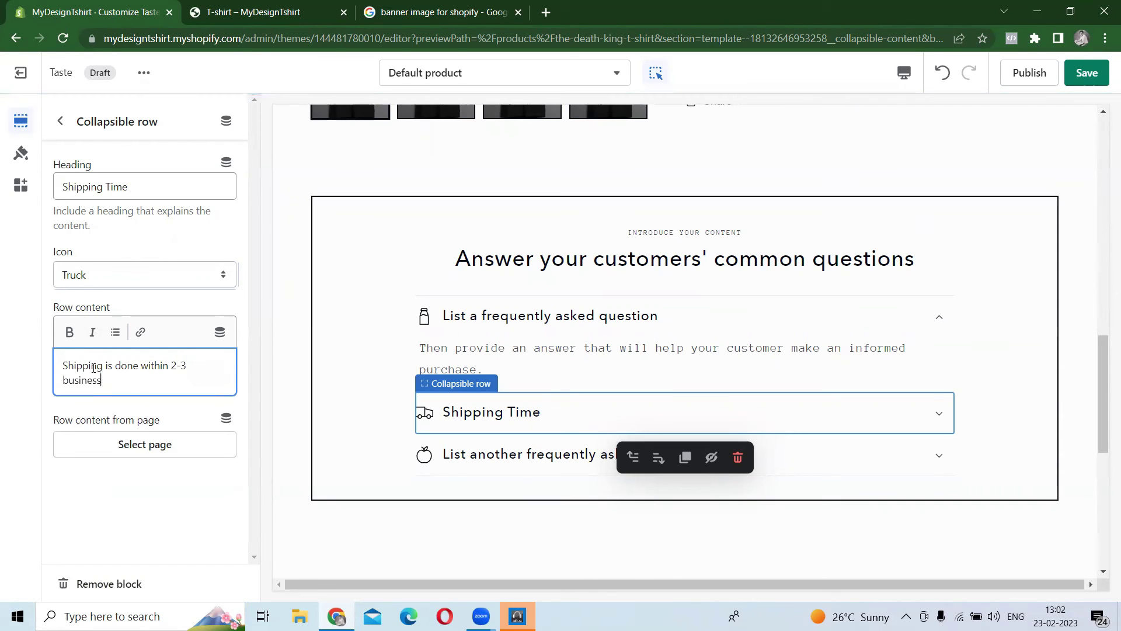
pyautogui.write(' days.')
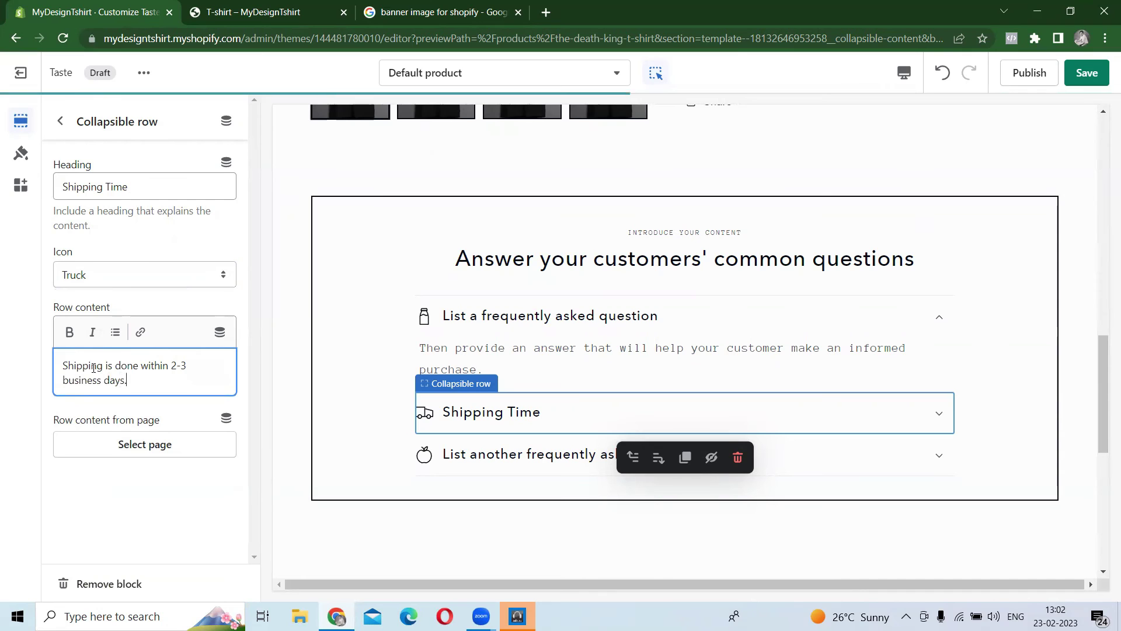
# - Set the first collapsible row's heading to "Offers" and its icon to Star
pyautogui.click(60, 120)
pyautogui.click(130, 381)
pyautogui.click(148, 186)
pyautogui.hotkey('ctrl', 'a')
pyautogui.write('O')
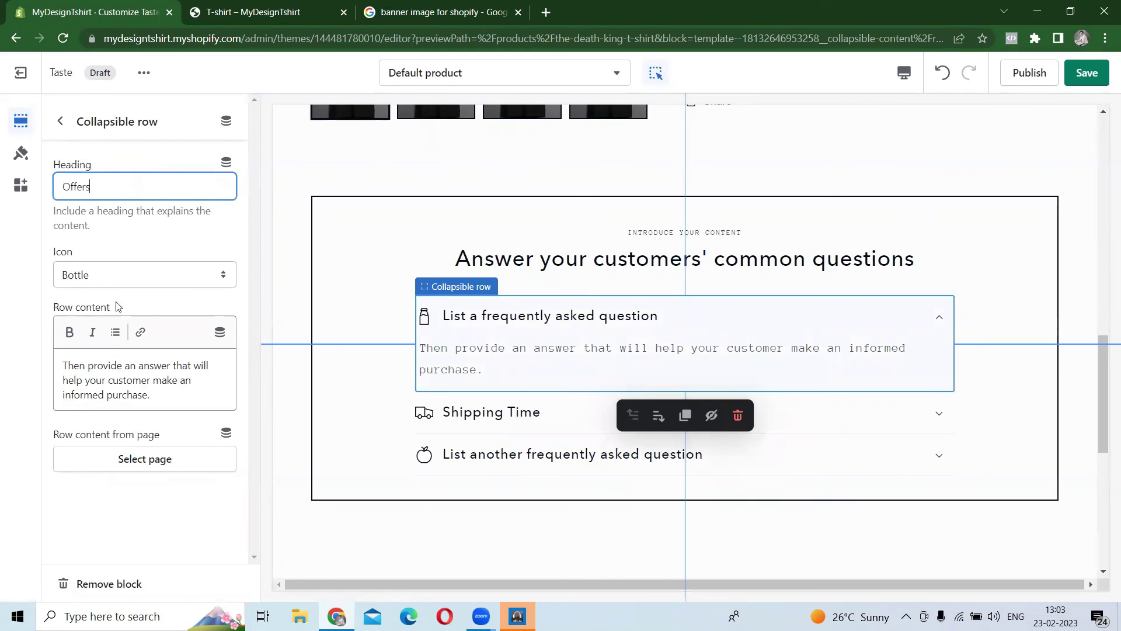
pyautogui.click(120, 285)
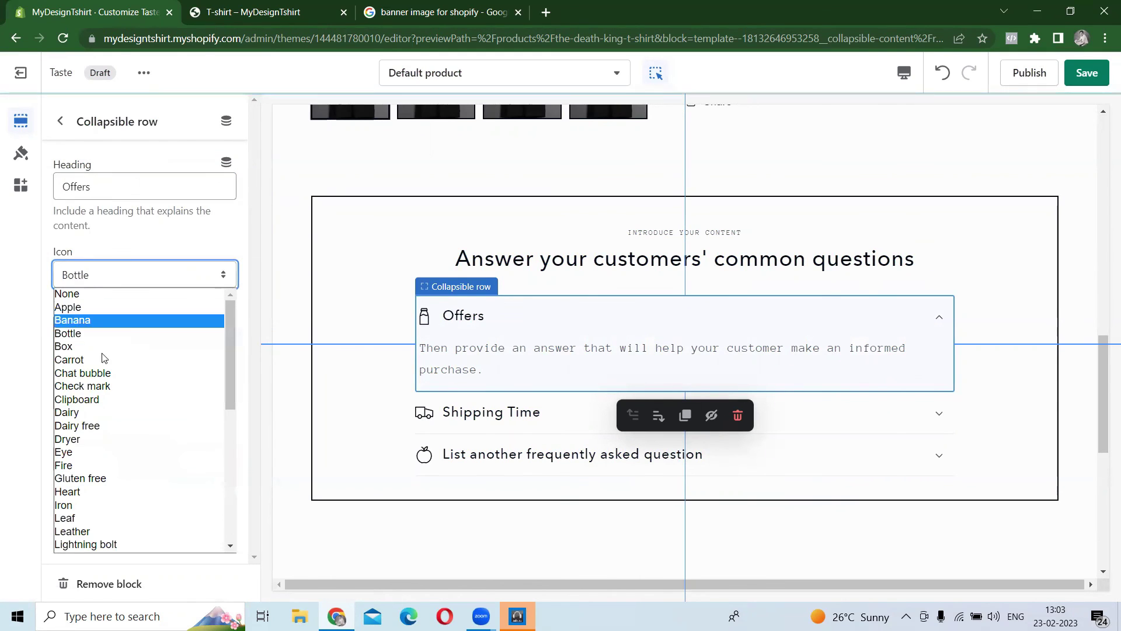
pyautogui.scroll(-4, 107, 498)
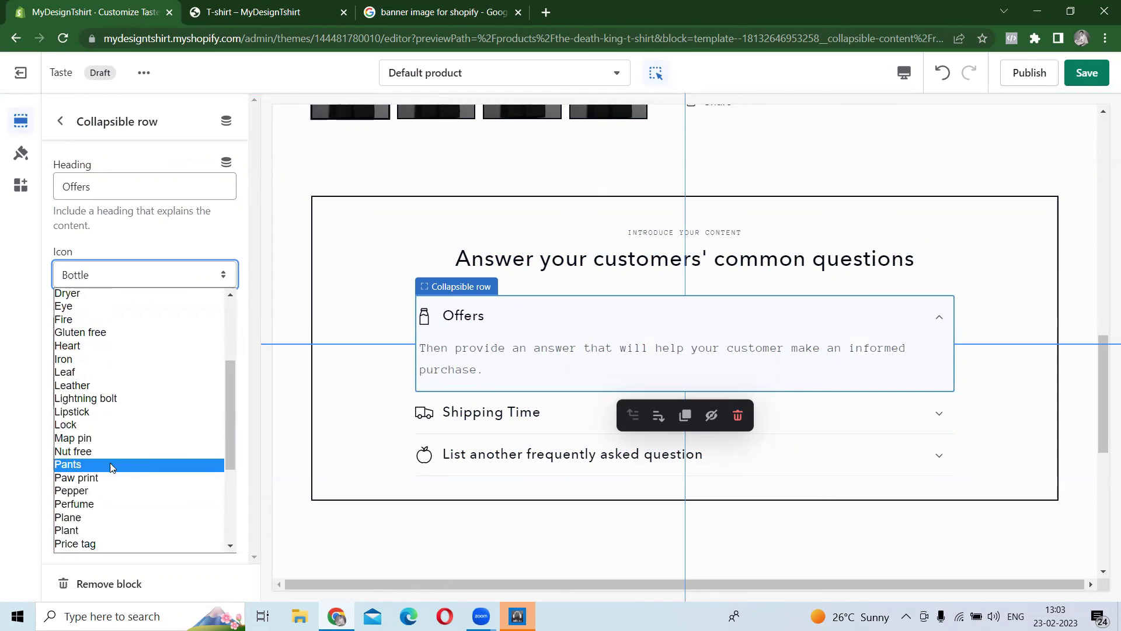
pyautogui.scroll(-1, 106, 495)
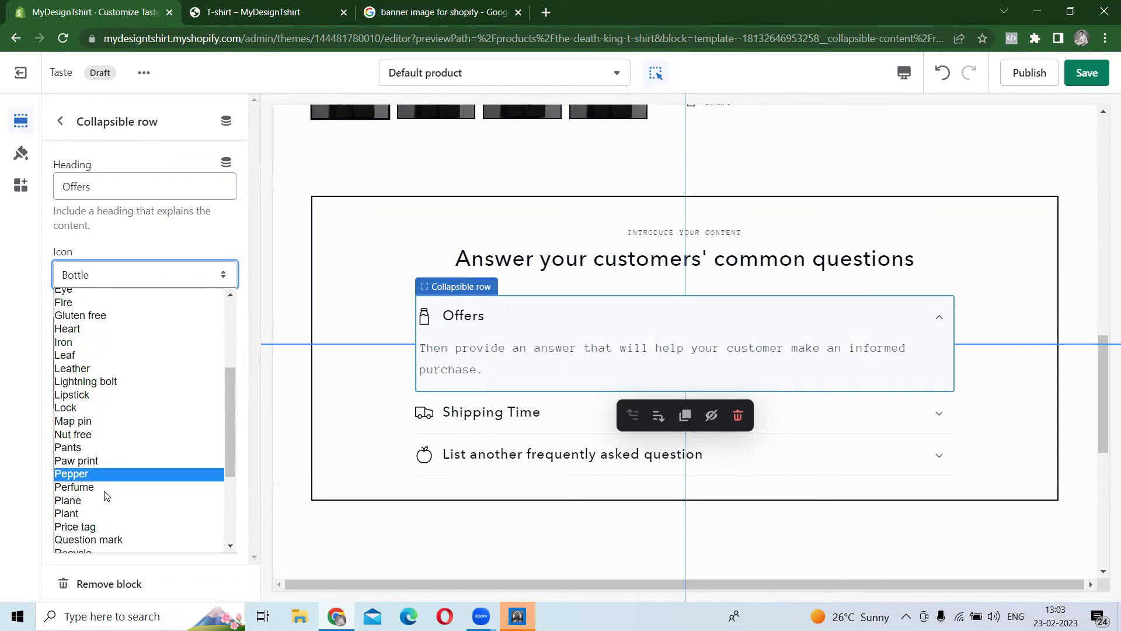
pyautogui.scroll(-3, 106, 495)
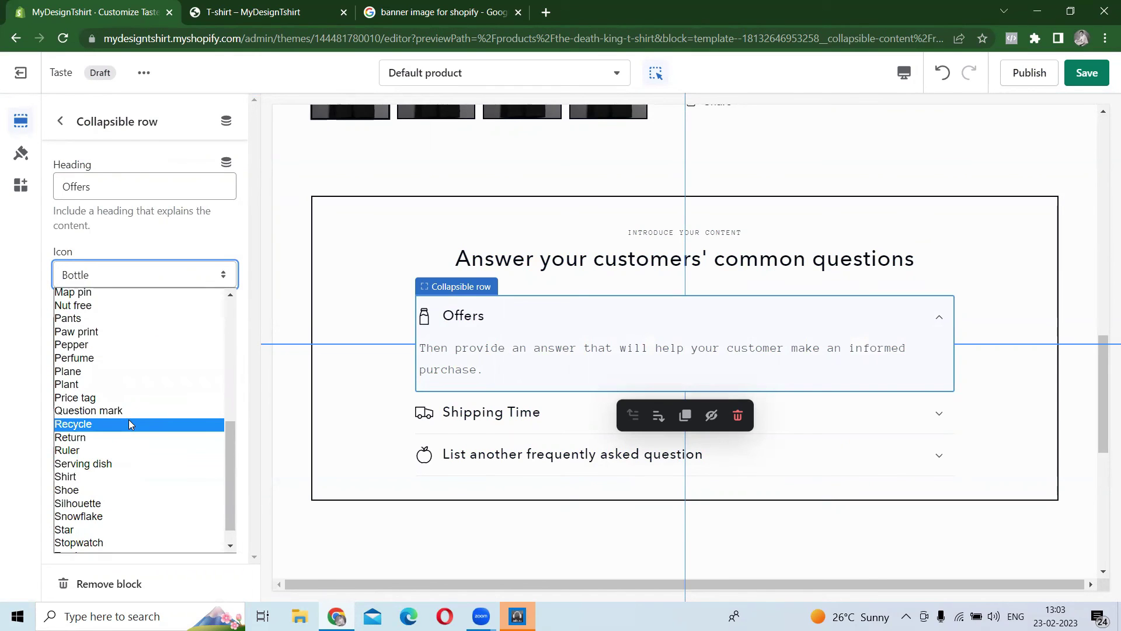
pyautogui.scroll(-1, 117, 476)
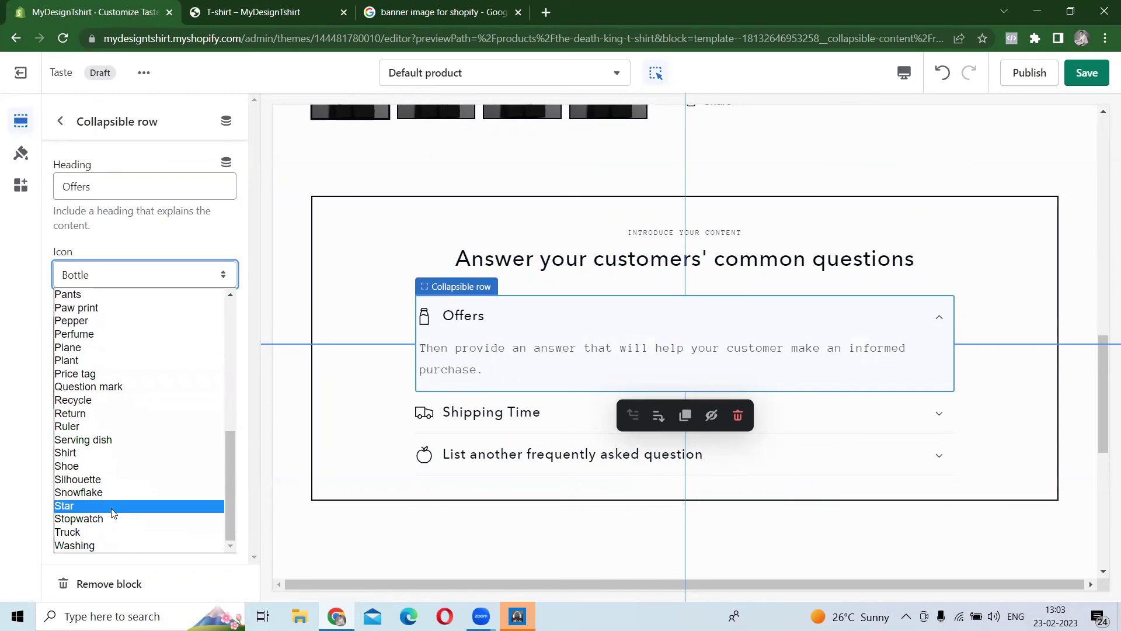
pyautogui.click(105, 506)
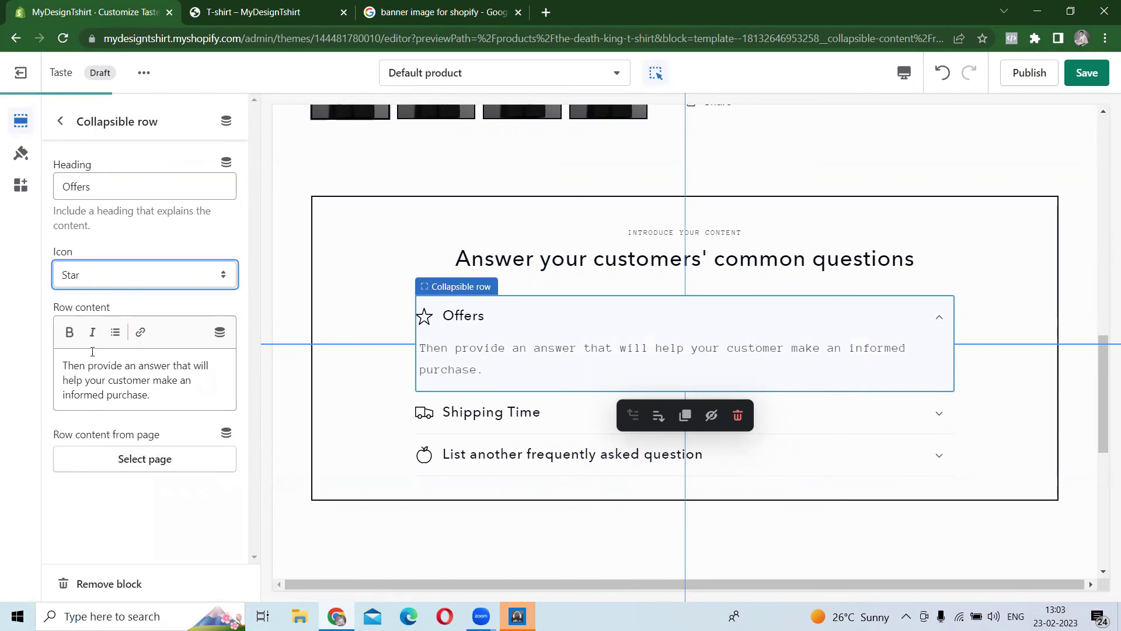
# - Replace the Offers row content with "Use code G!0 to get 105 off" and, below it, "Additional 5% Off Above order of 999/-"
pyautogui.tripleClick(139, 397)
pyautogui.press('BackSpace')
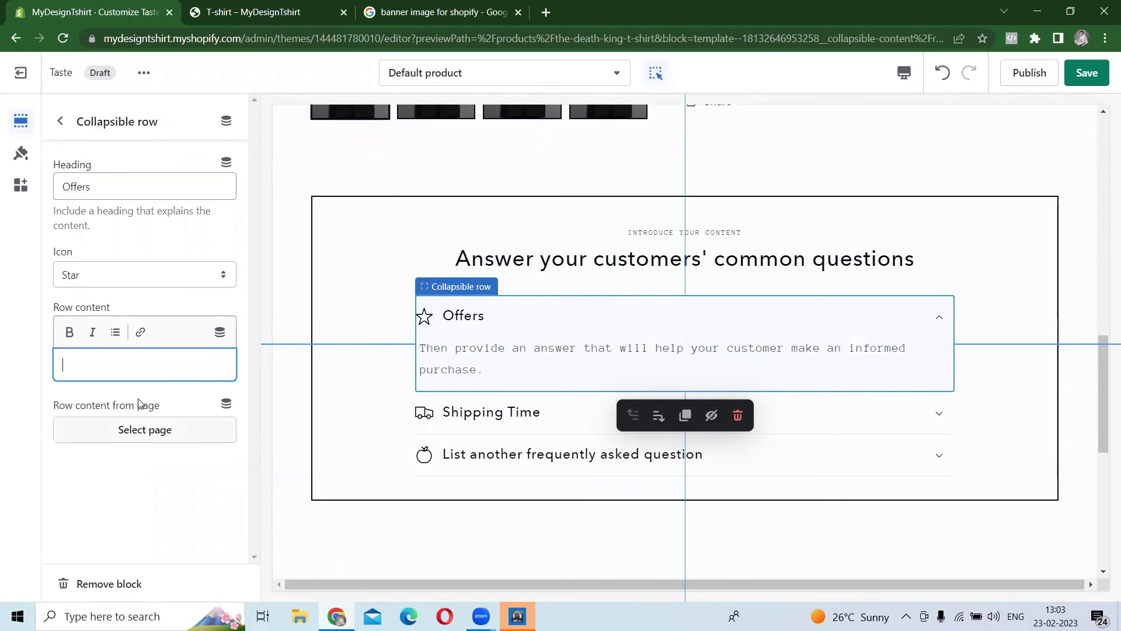
pyautogui.write('Use code G!0')
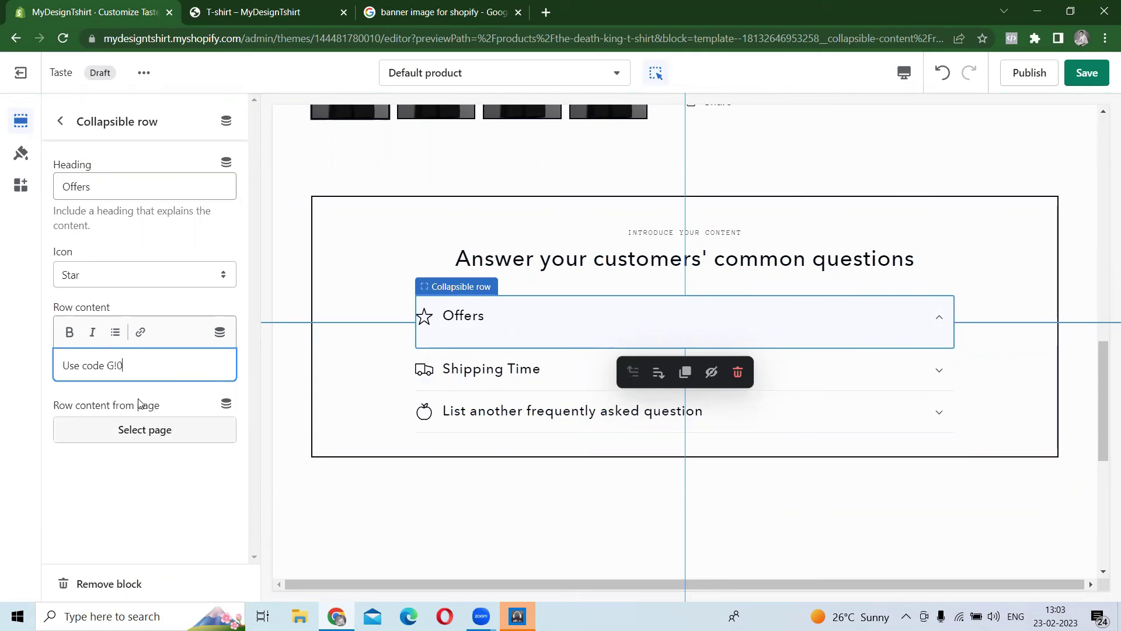
pyautogui.write('to get 105 off')
pyautogui.press('Return')
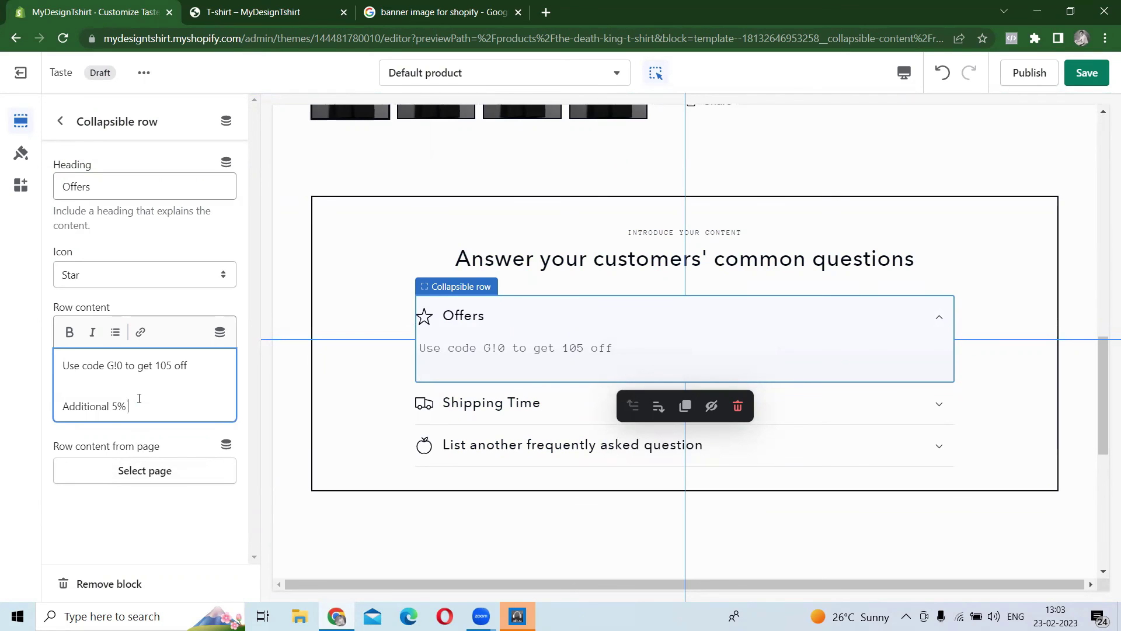
pyautogui.write('Above ')
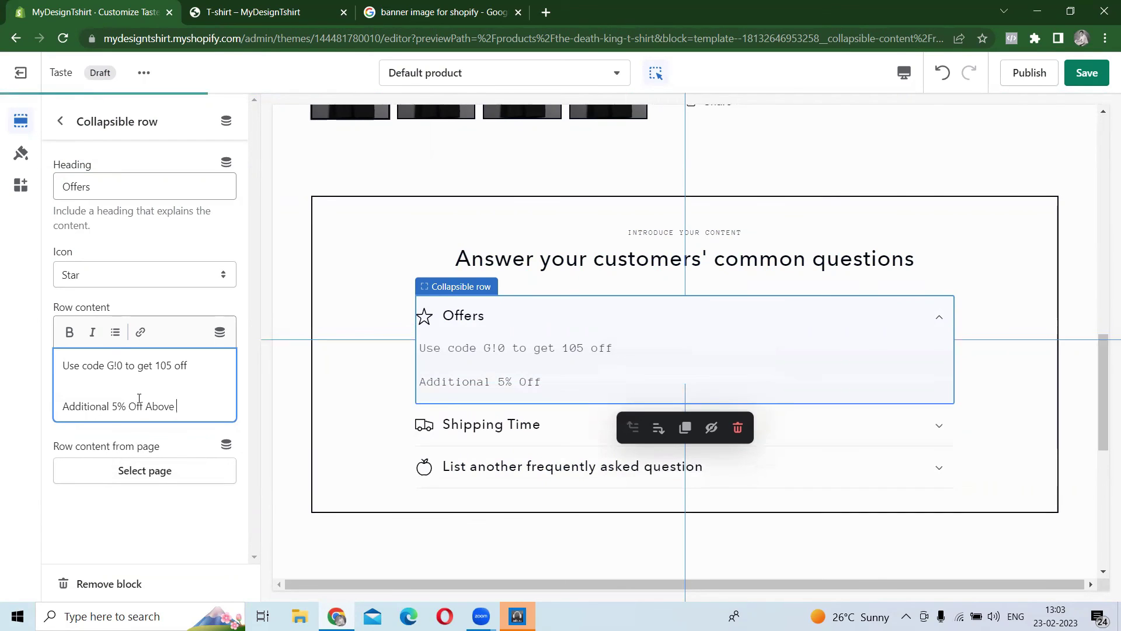
pyautogui.write('order')
pyautogui.press('BackSpace')
pyautogui.write('er of')
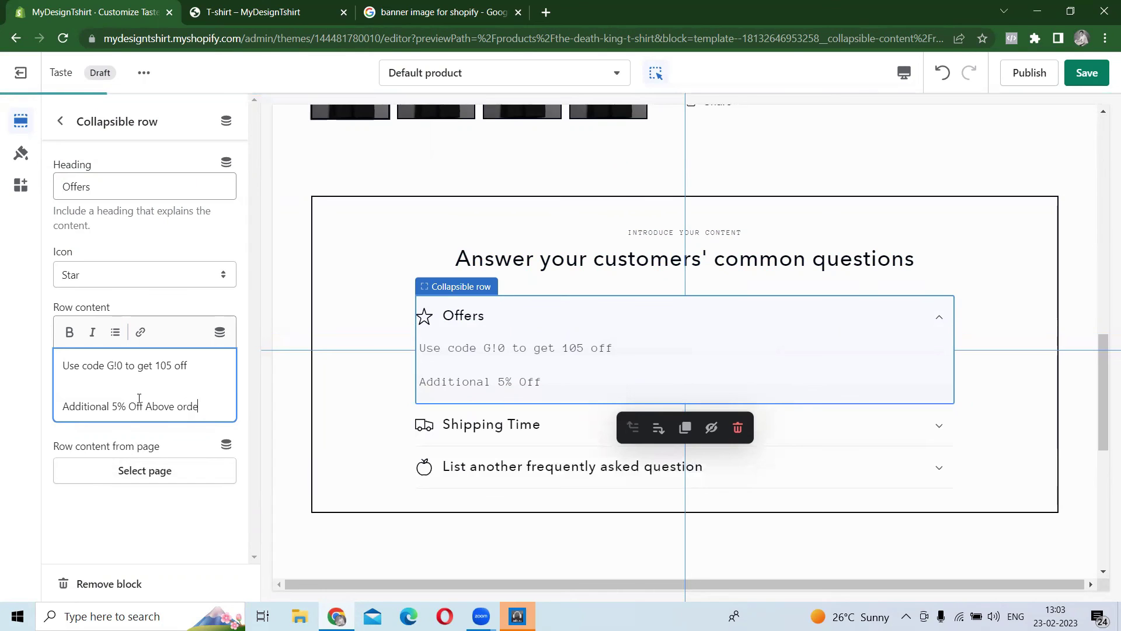
pyautogui.write(' 999/-')
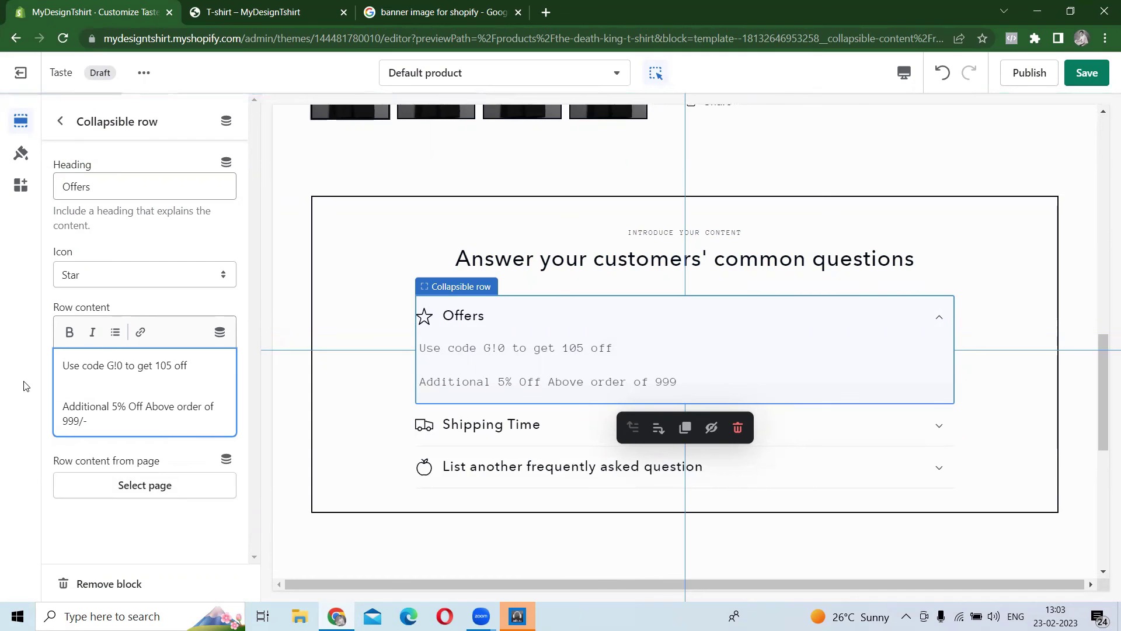
# - Check in the preview how the Offers and Shipping Time rows expand and collapse
pyautogui.click(941, 324)
pyautogui.click(941, 323)
pyautogui.click(941, 324)
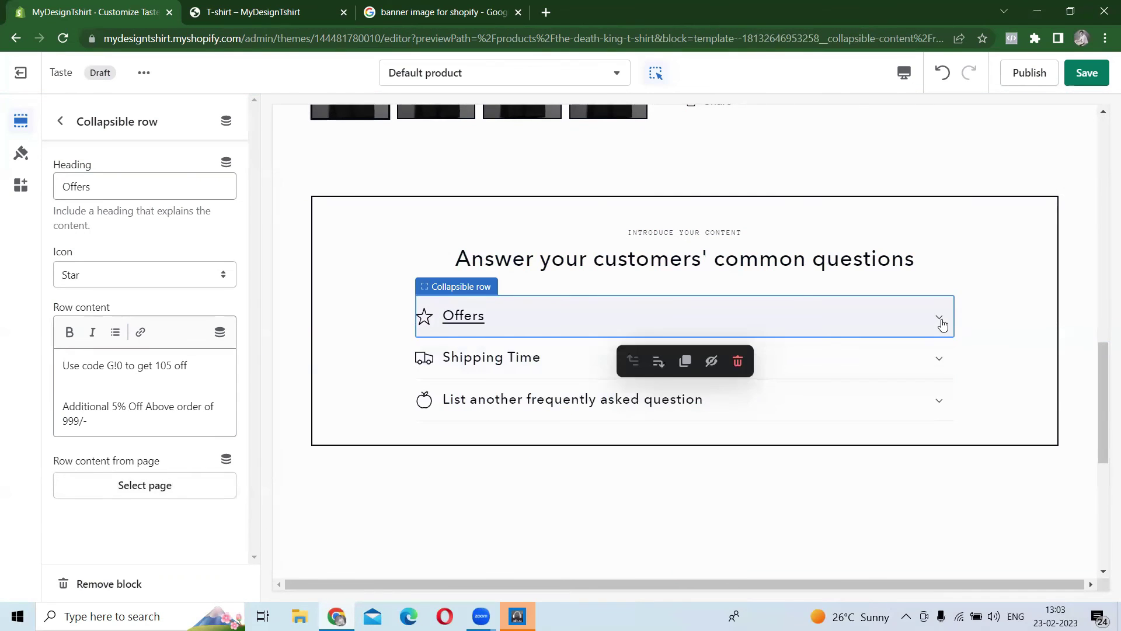
pyautogui.click(941, 358)
pyautogui.click(941, 362)
pyautogui.click(943, 359)
pyautogui.scroll(-5, 725, 409)
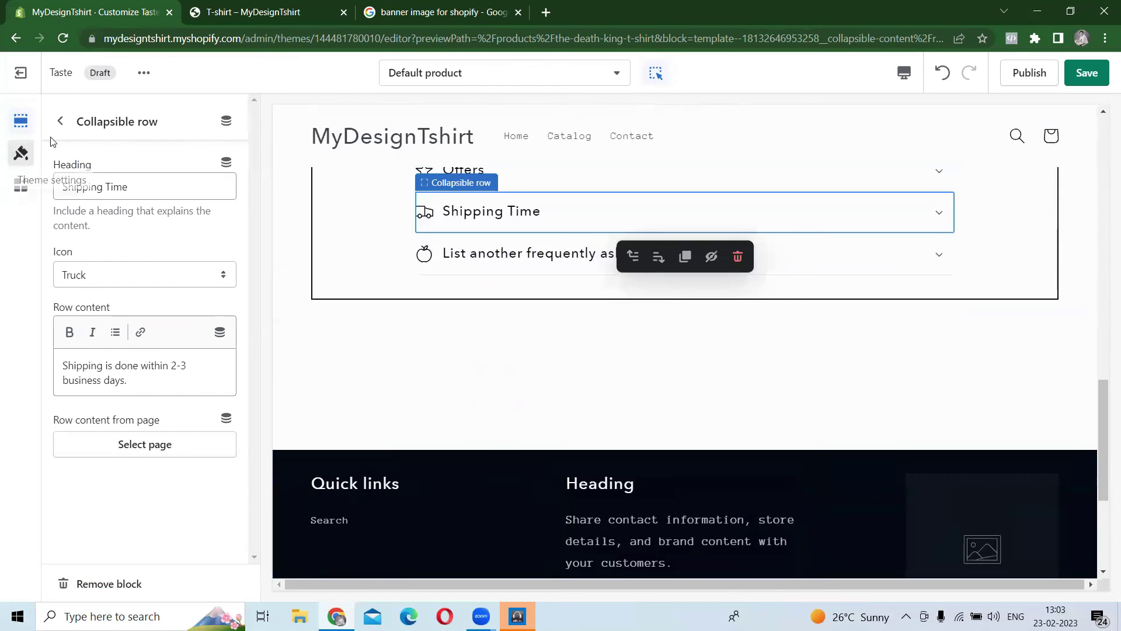
# - Examine the Related products settings, the sections available to add to the template, and the product page preview
pyautogui.click(60, 121)
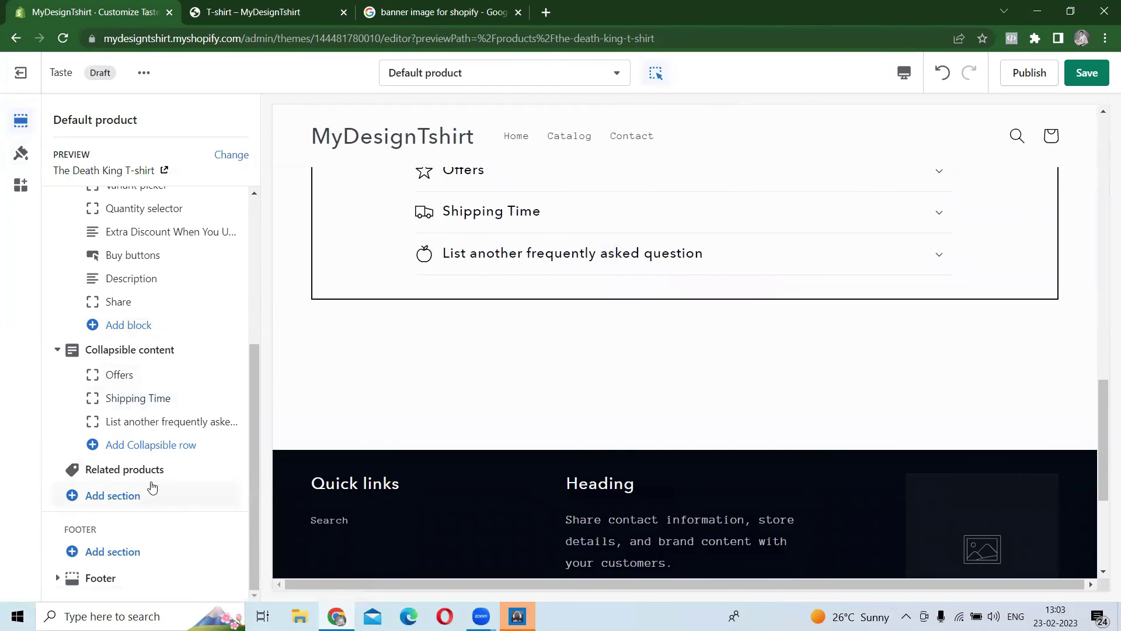
pyautogui.click(93, 471)
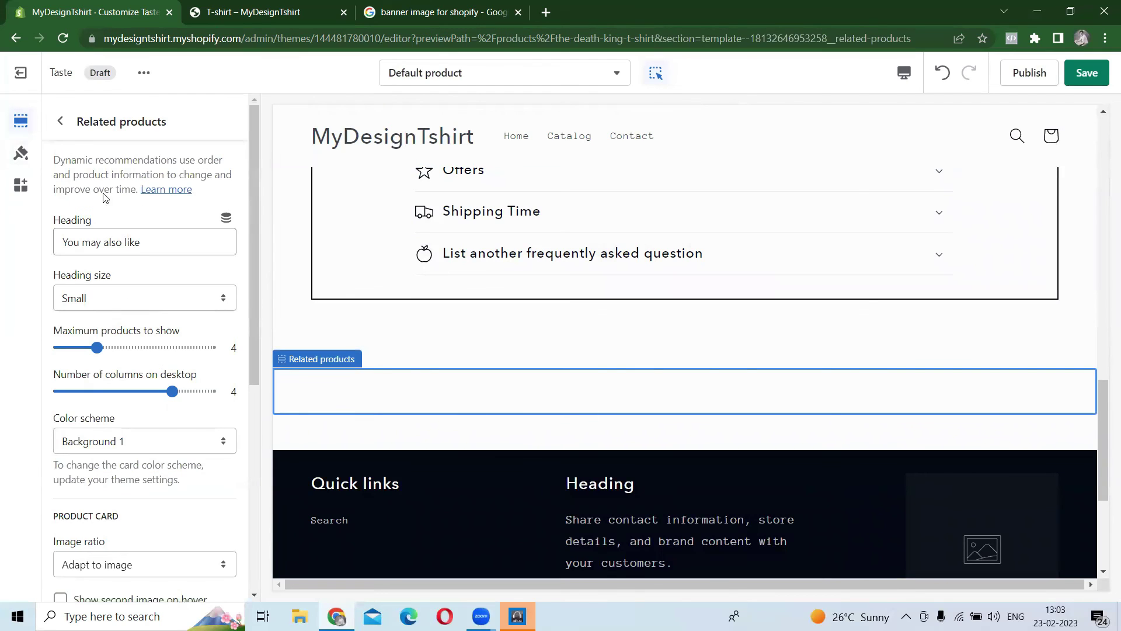
pyautogui.click(60, 121)
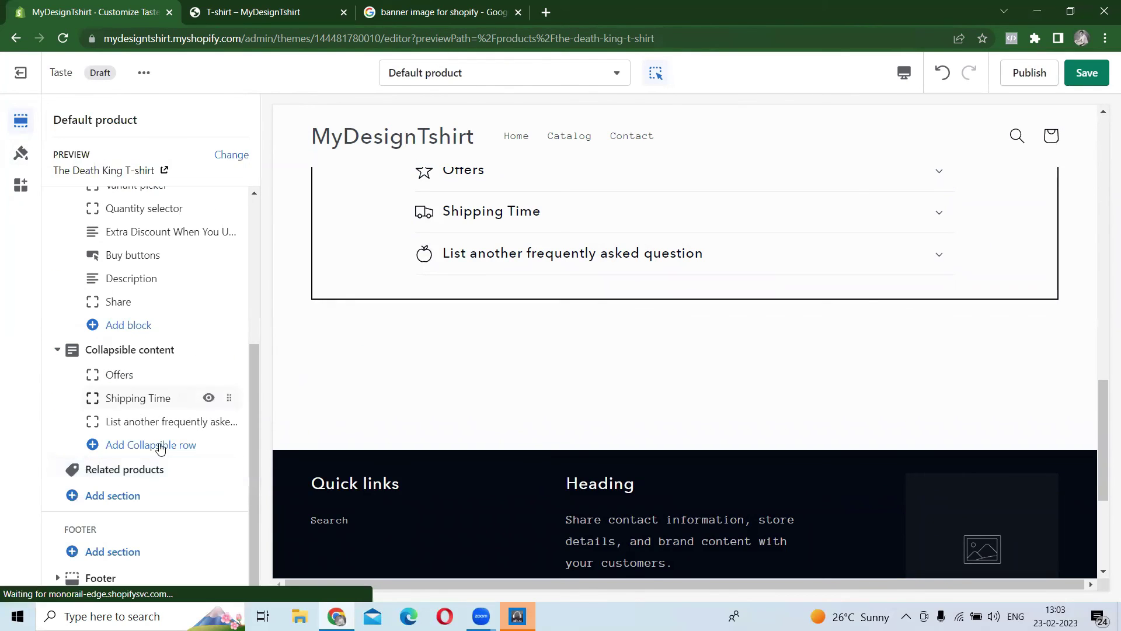
pyautogui.click(108, 495)
pyautogui.scroll(-2, 368, 414)
pyautogui.scroll(2, 362, 438)
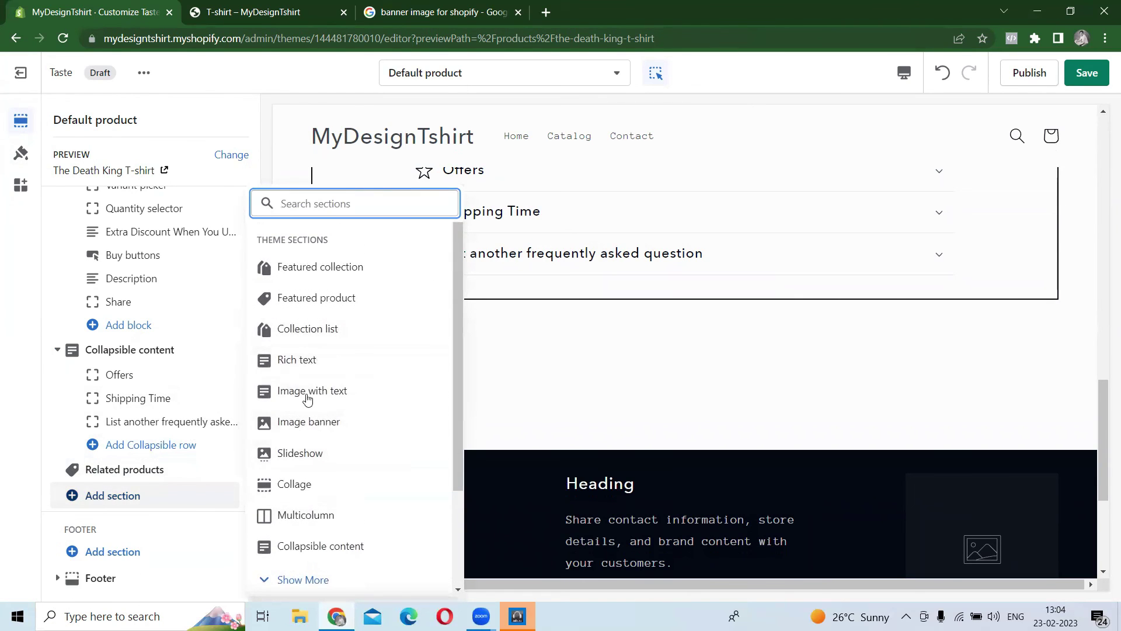
pyautogui.click(609, 358)
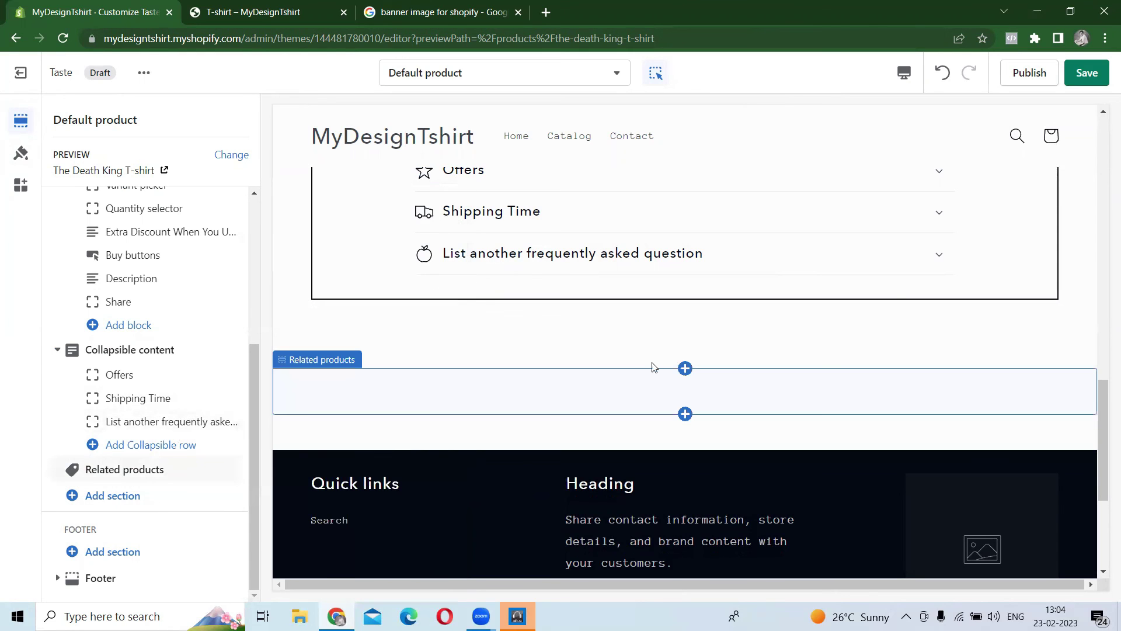
pyautogui.scroll(15, 630, 389)
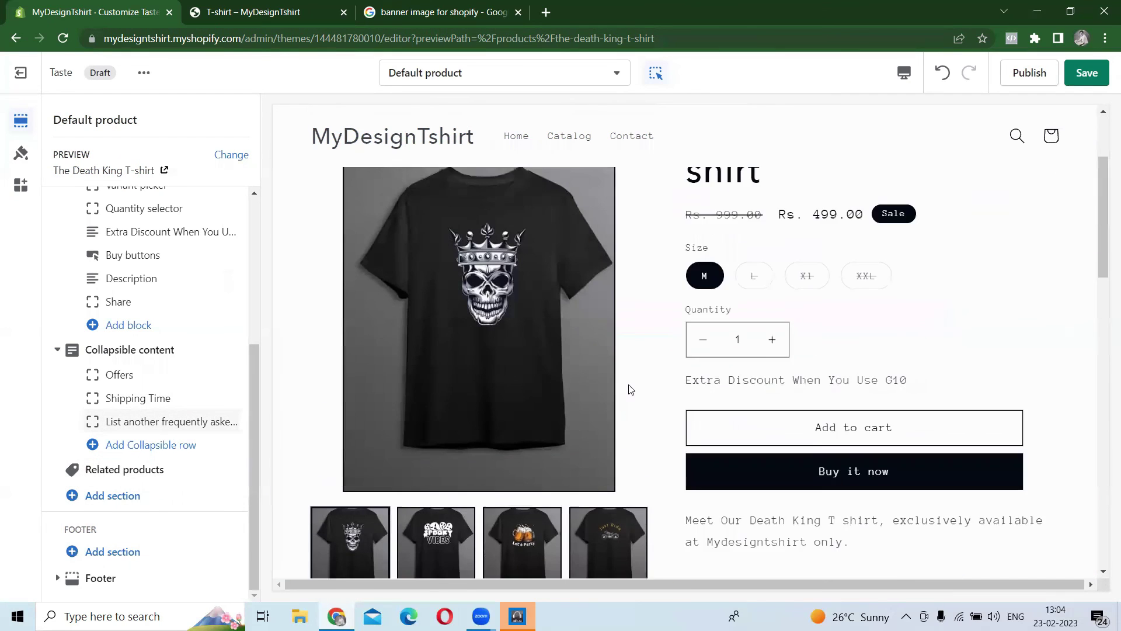